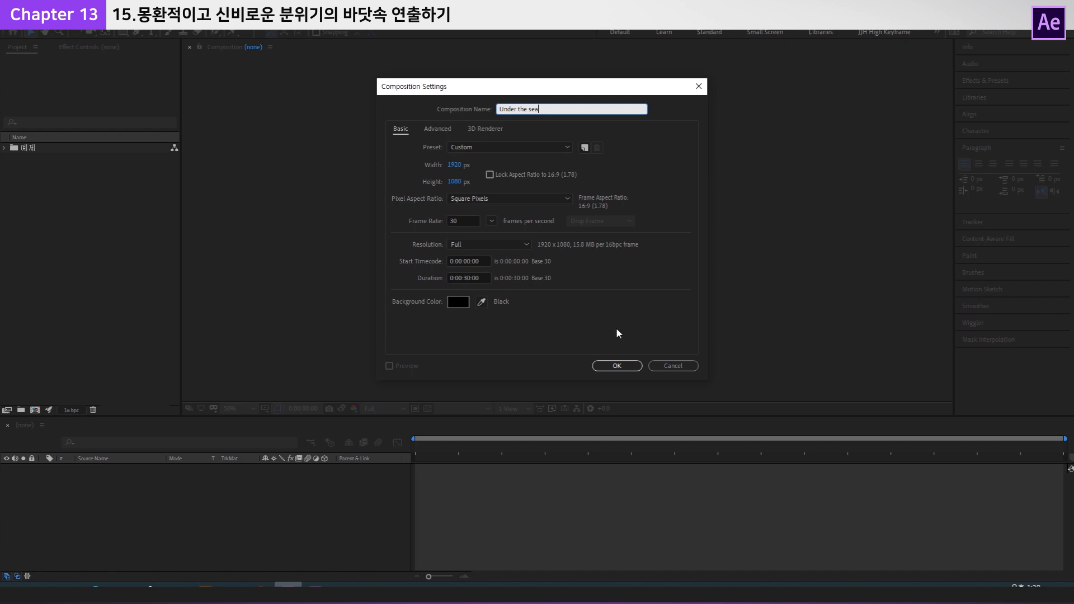
# Create the "Under the sea" composition and add a 1920 x 1080 solid layer named "background".
pyautogui.click(617, 366)
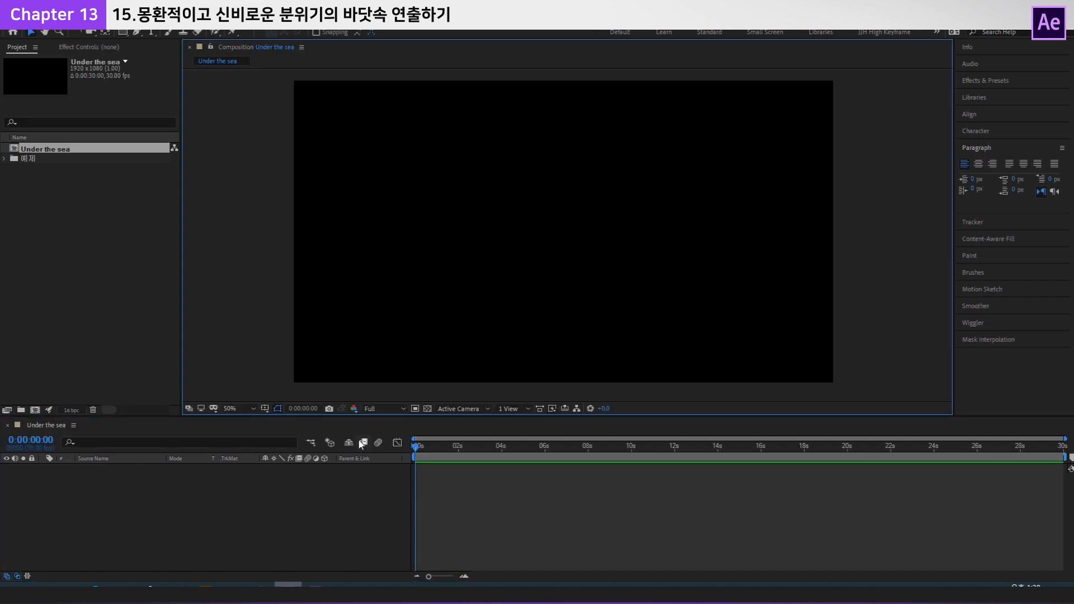
pyautogui.rightClick(258, 493)
pyautogui.moveTo(329, 371)
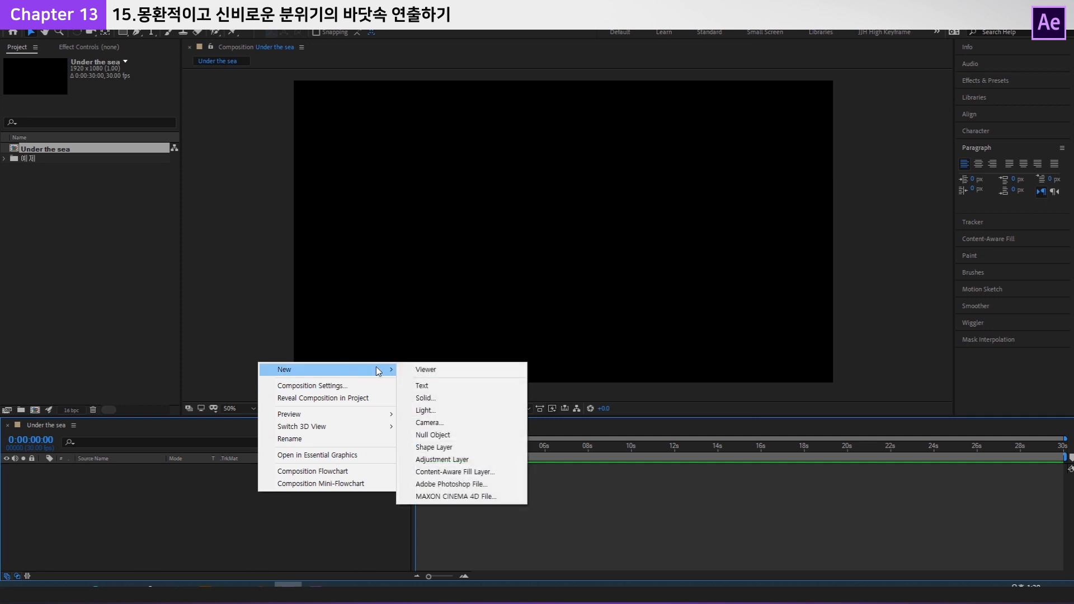
pyautogui.click(469, 398)
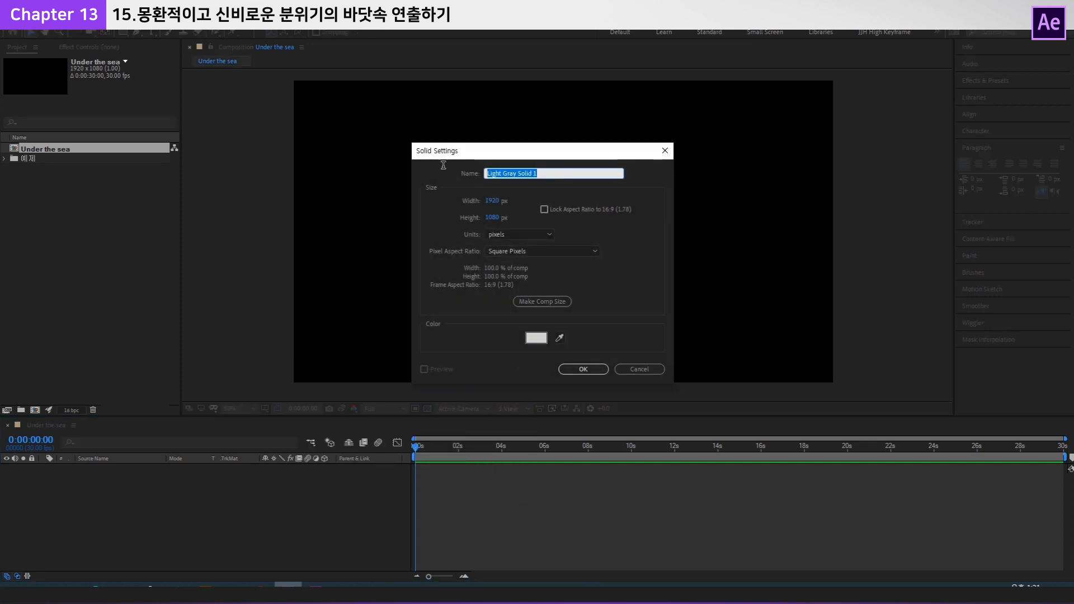
pyautogui.write('background')
pyautogui.click(668, 313)
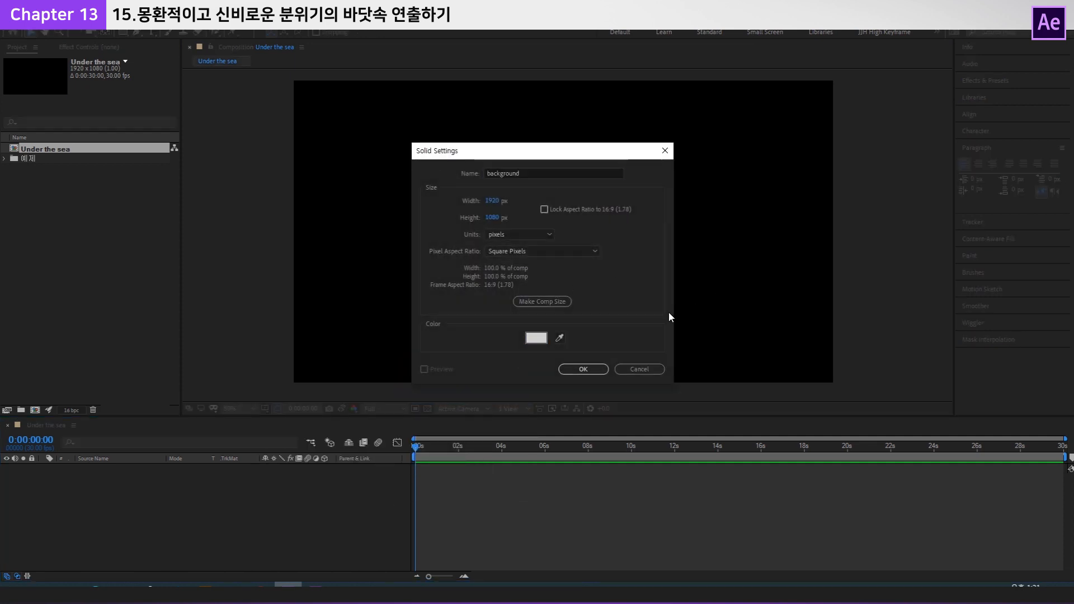
pyautogui.click(582, 369)
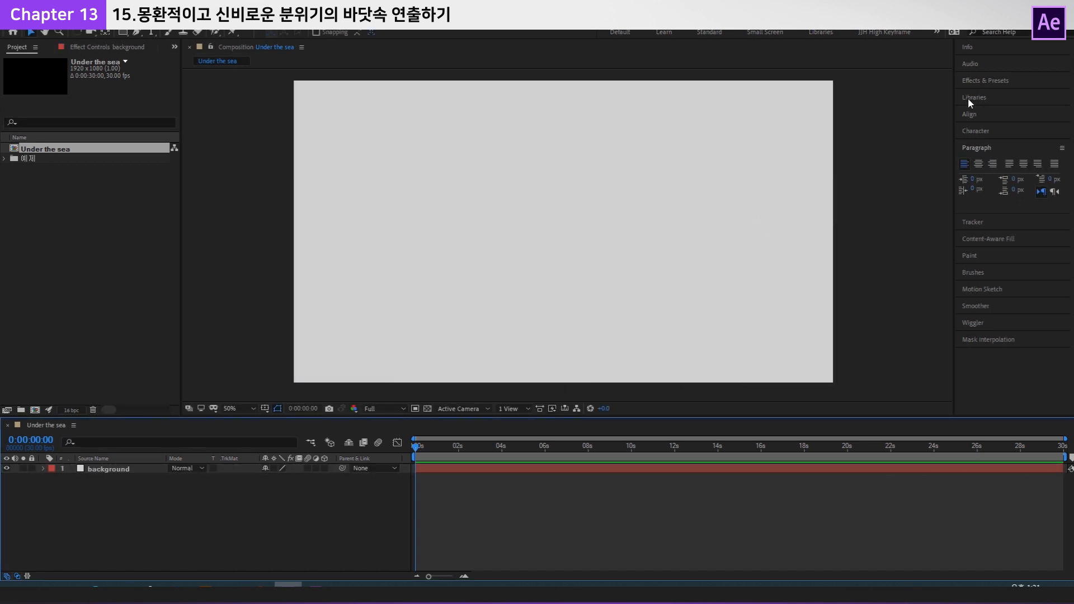
# Find the Gradient Ramp effect and apply it to the background layer.
pyautogui.click(1025, 79)
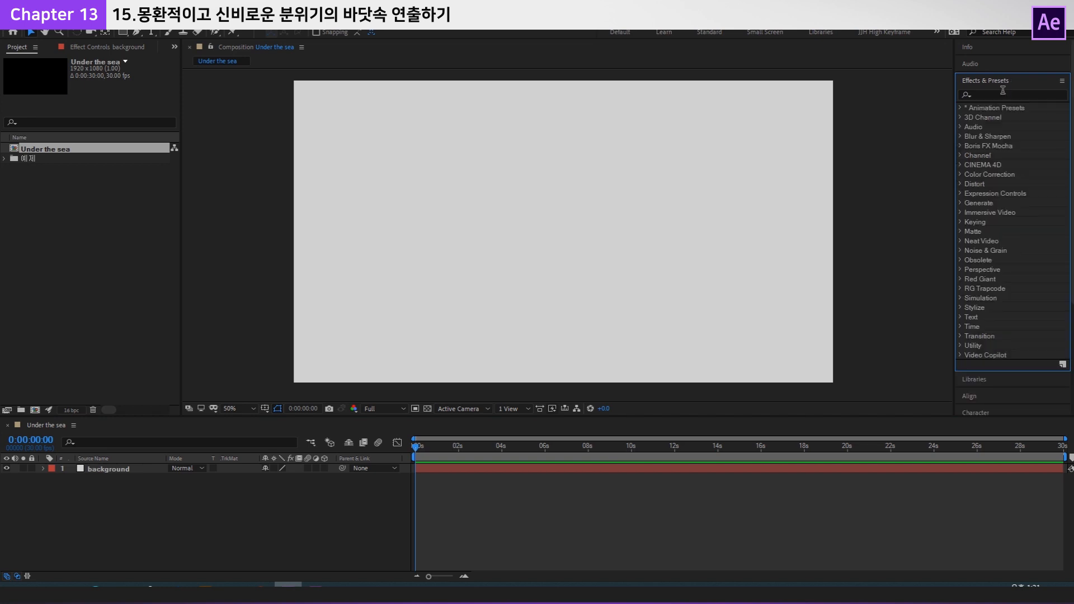
pyautogui.click(1002, 95)
pyautogui.write('ramp')
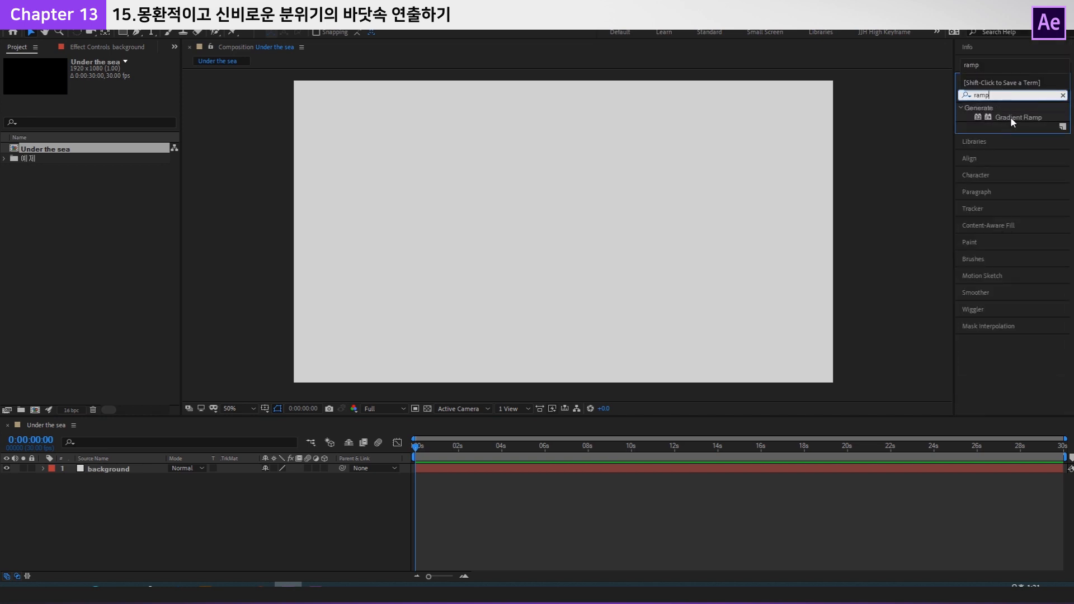
pyautogui.moveTo(1010, 116); pyautogui.dragTo(128, 469)
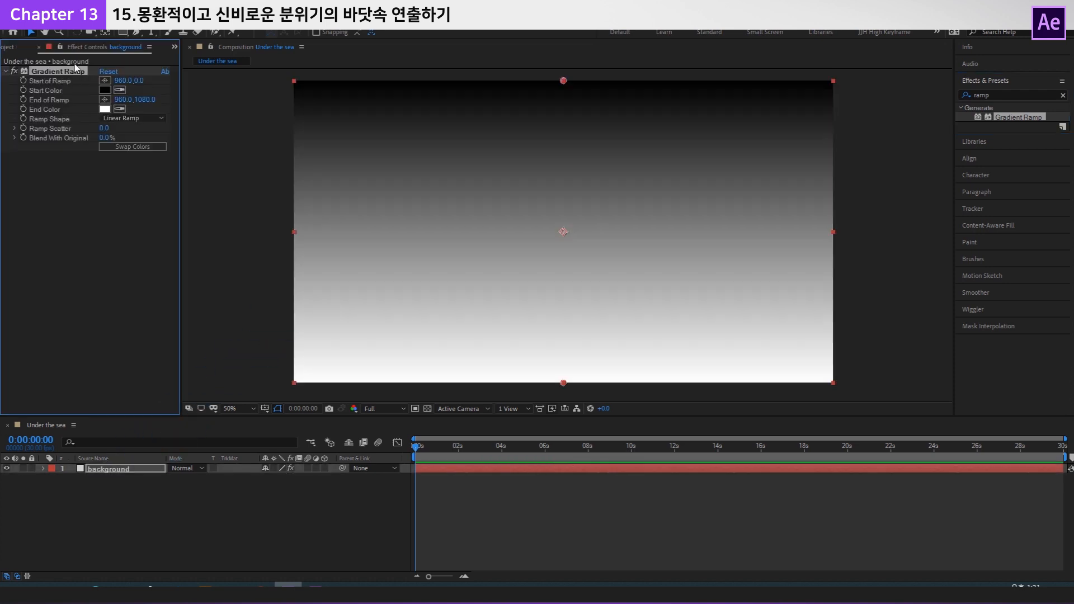
# Set the Gradient Ramp's start color to a light sky blue.
pyautogui.click(105, 90)
pyautogui.click(823, 238)
pyautogui.moveTo(793, 211); pyautogui.dragTo(750, 196)
pyautogui.click(912, 175)
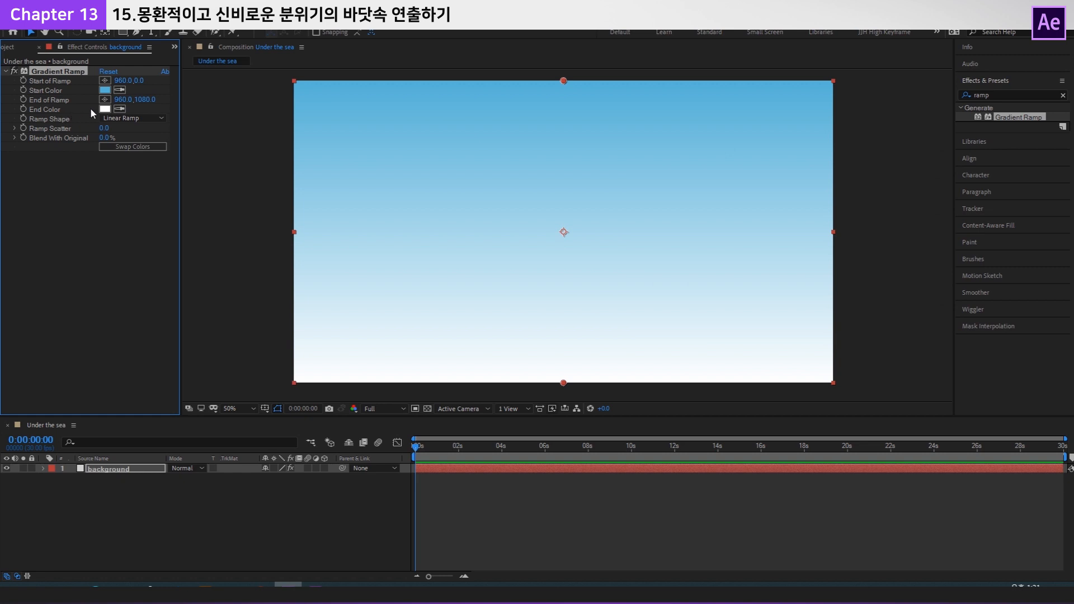
# Set the Gradient Ramp's end color to dark navy blue, 0B3074.
pyautogui.click(105, 109)
pyautogui.click(820, 229)
pyautogui.click(758, 201)
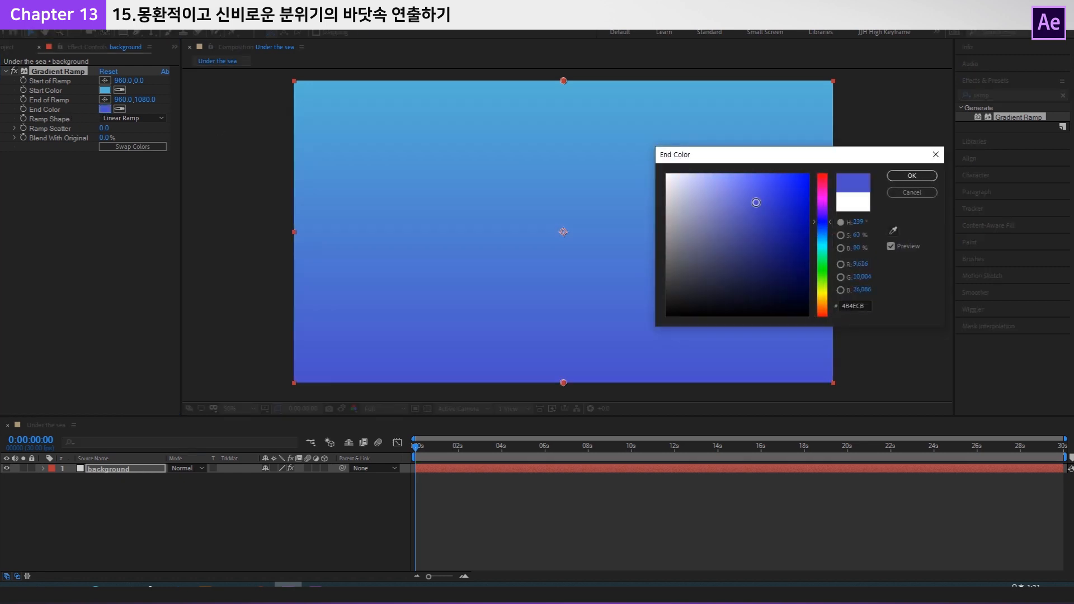
pyautogui.click(794, 251)
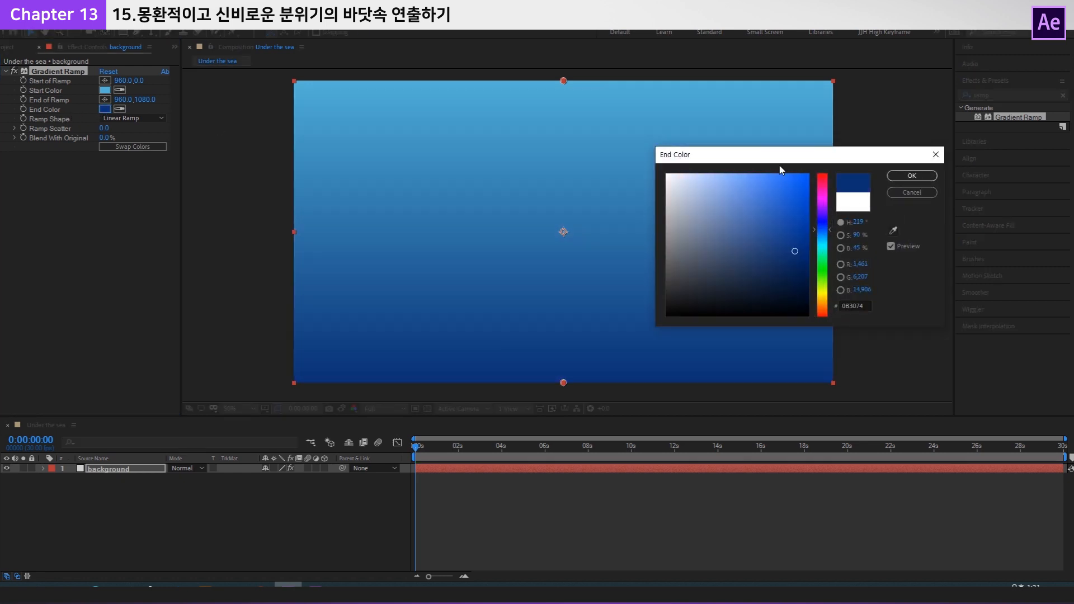
pyautogui.moveTo(783, 160); pyautogui.dragTo(722, 202)
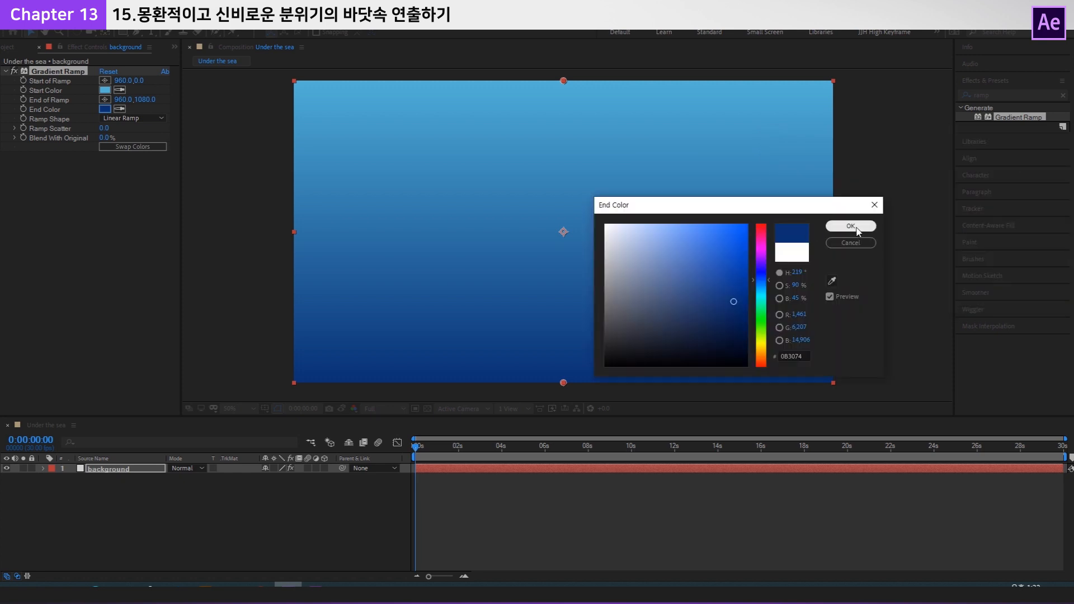
pyautogui.click(851, 217)
pyautogui.click(333, 394)
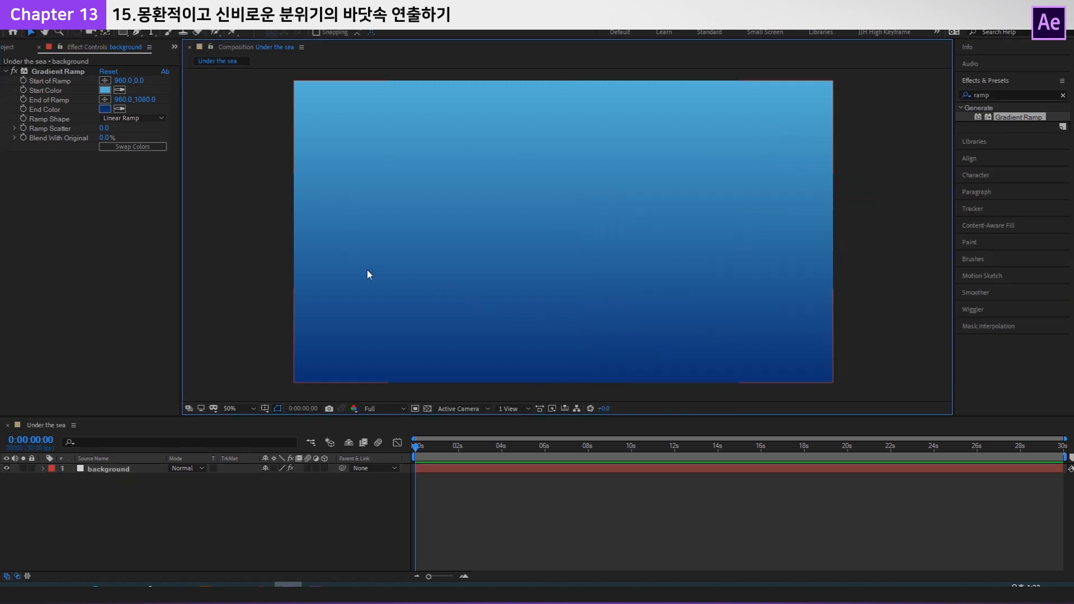
pyautogui.click(326, 485)
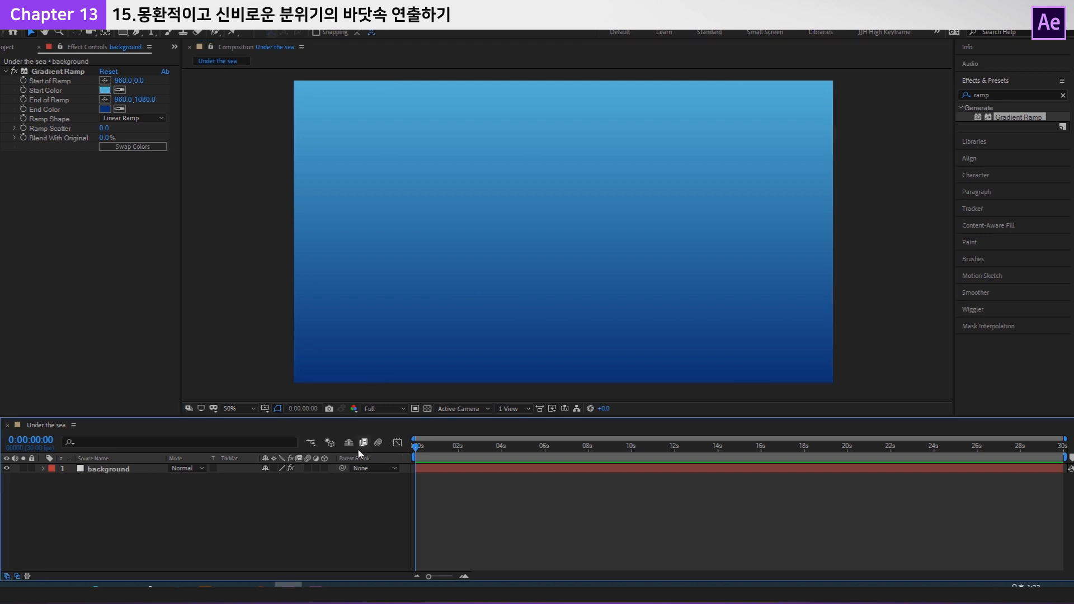
# Add a black solid layer named "Light" above the background layer.
pyautogui.rightClick(270, 511)
pyautogui.moveTo(370, 389)
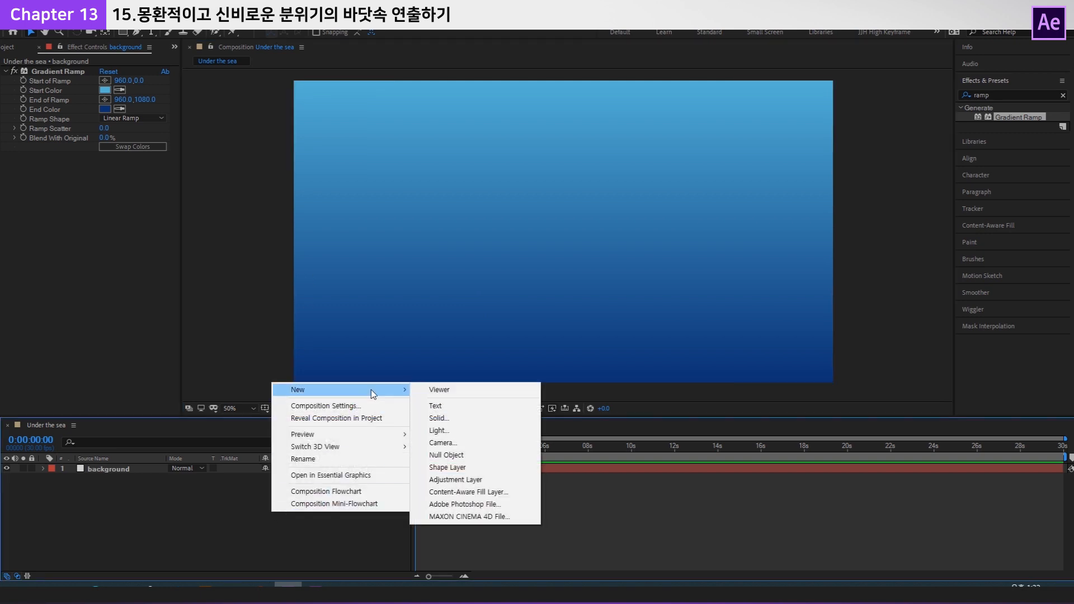
pyautogui.click(467, 417)
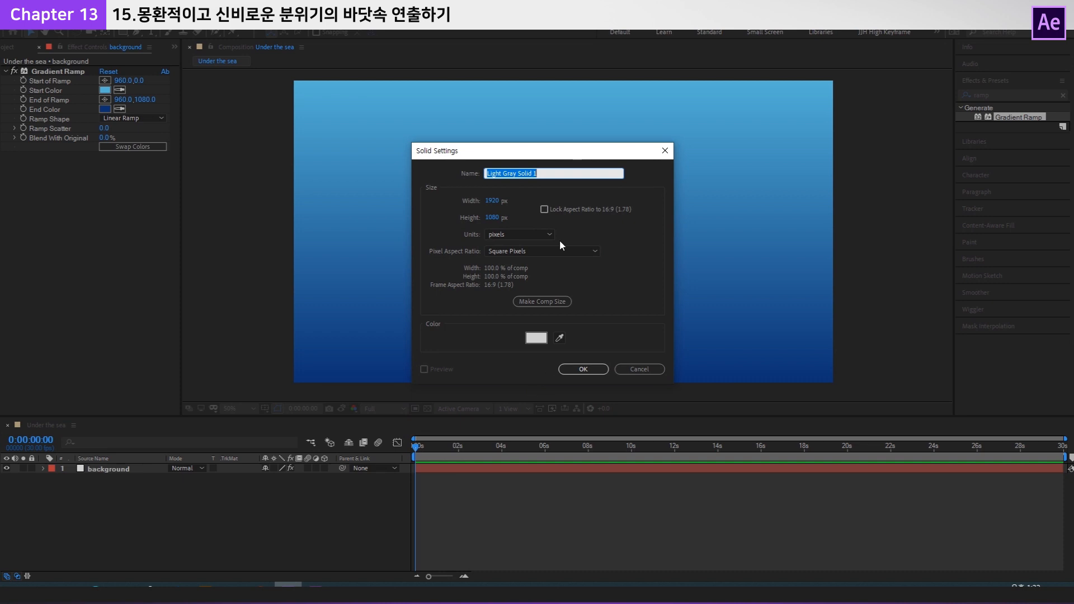
pyautogui.write('Light')
pyautogui.click(542, 342)
pyautogui.moveTo(607, 363); pyautogui.dragTo(597, 364)
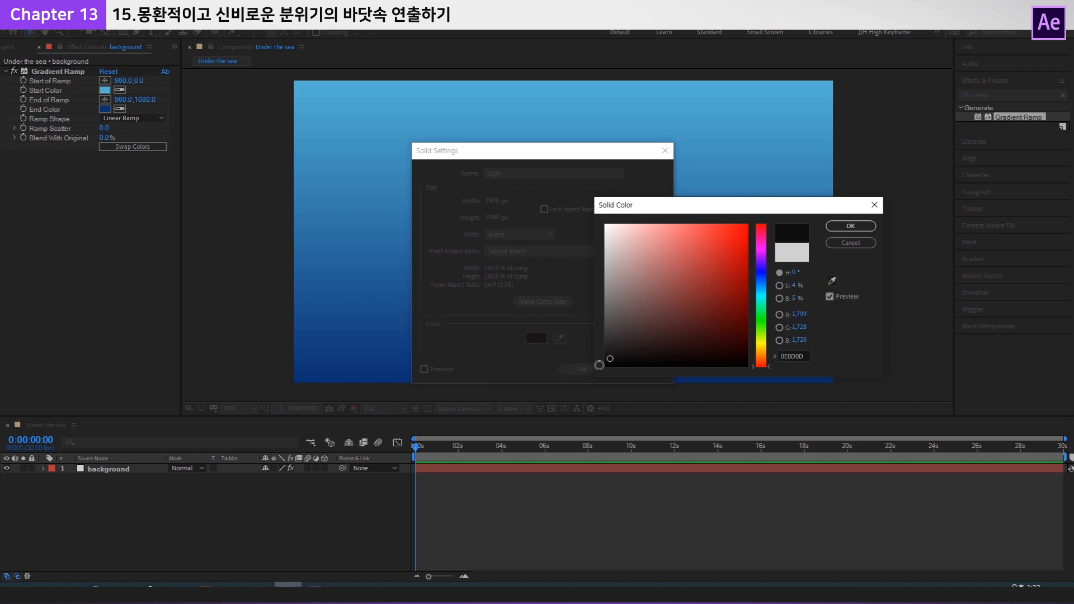
pyautogui.click(867, 228)
pyautogui.click(580, 369)
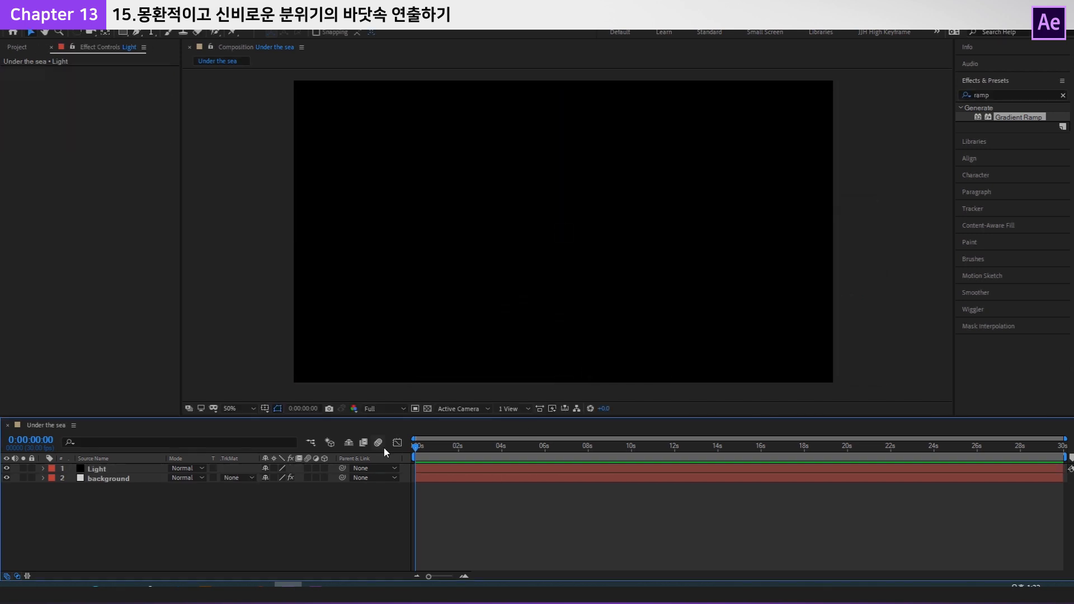
# Toggle the Light layer's visibility off and on to compare it with the background, leaving the layer shown and selected.
pyautogui.click(458, 468)
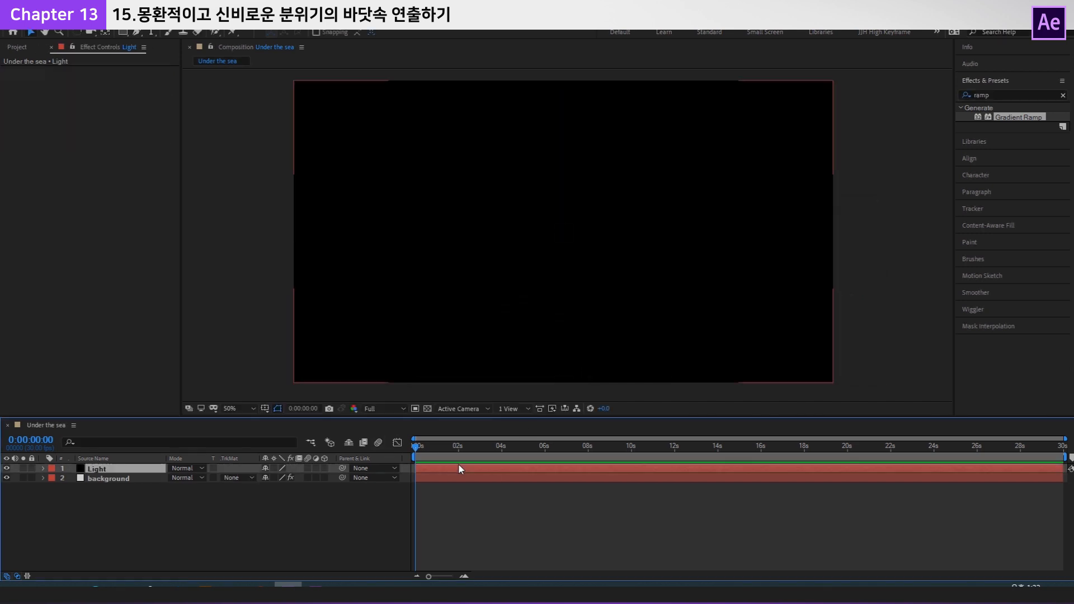
pyautogui.click(7, 468)
pyautogui.click(7, 468)
pyautogui.click(6, 468)
pyautogui.click(7, 468)
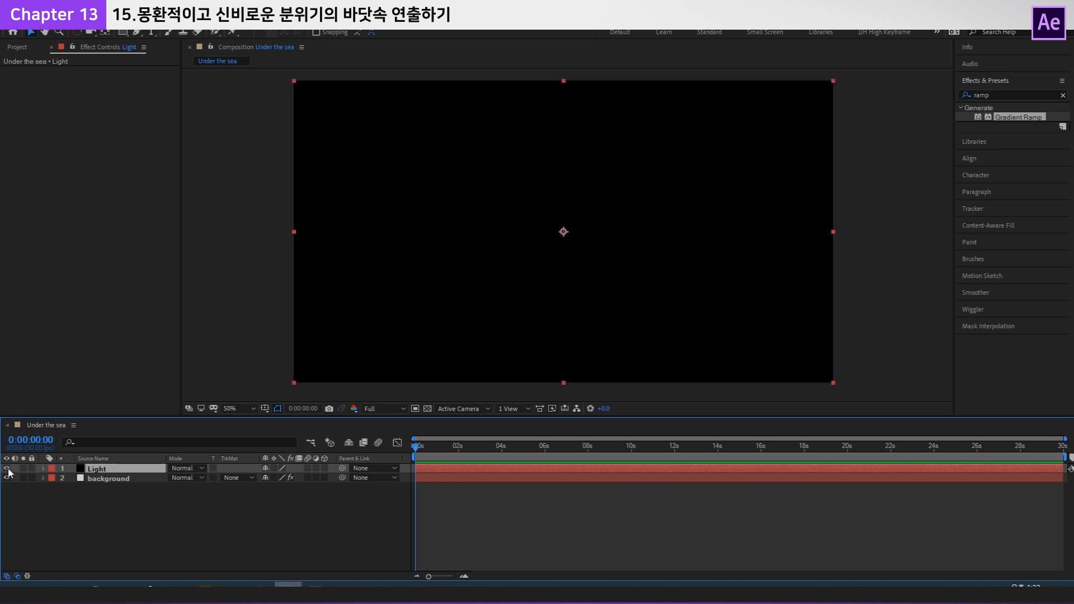
pyautogui.click(112, 488)
pyautogui.click(110, 469)
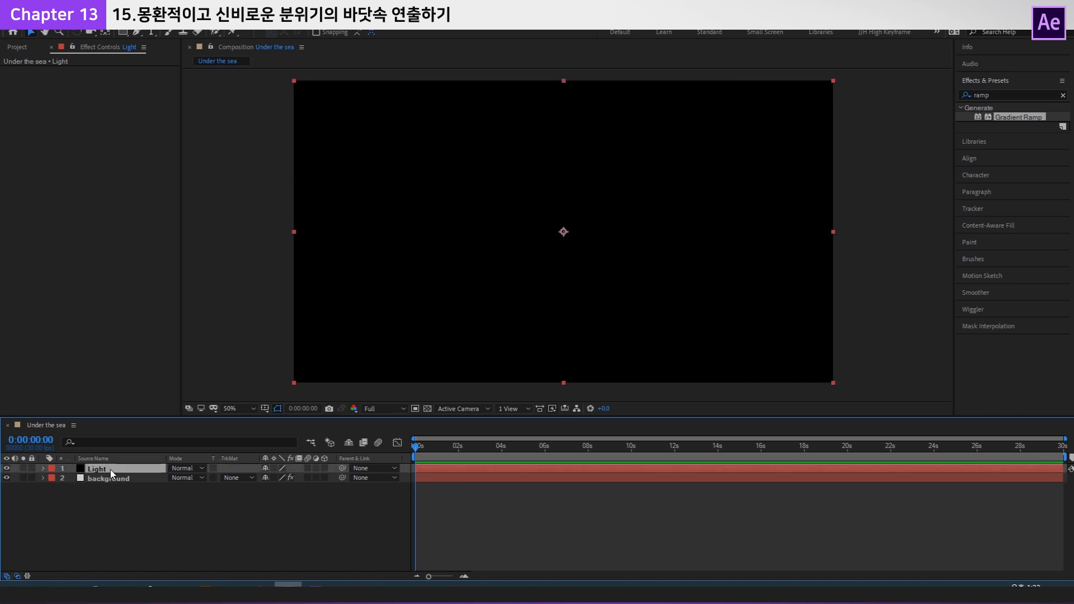
# Apply the Curtain background preset to the Light layer and preview its animation.
pyautogui.doubleClick(1001, 95)
pyautogui.press('BackSpace')
pyautogui.write('curta')
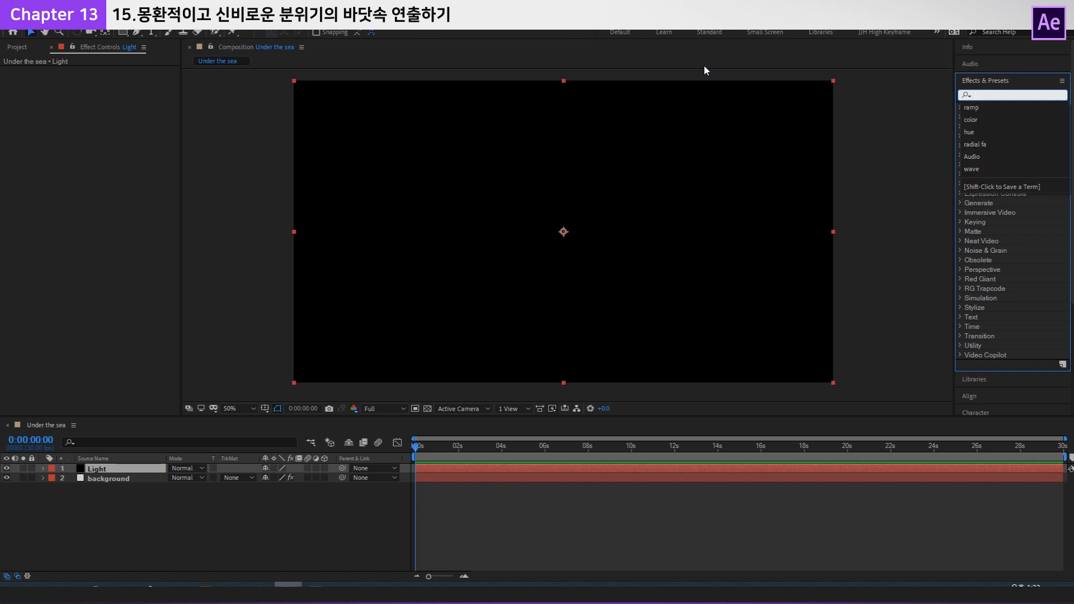
pyautogui.moveTo(998, 126); pyautogui.dragTo(112, 471)
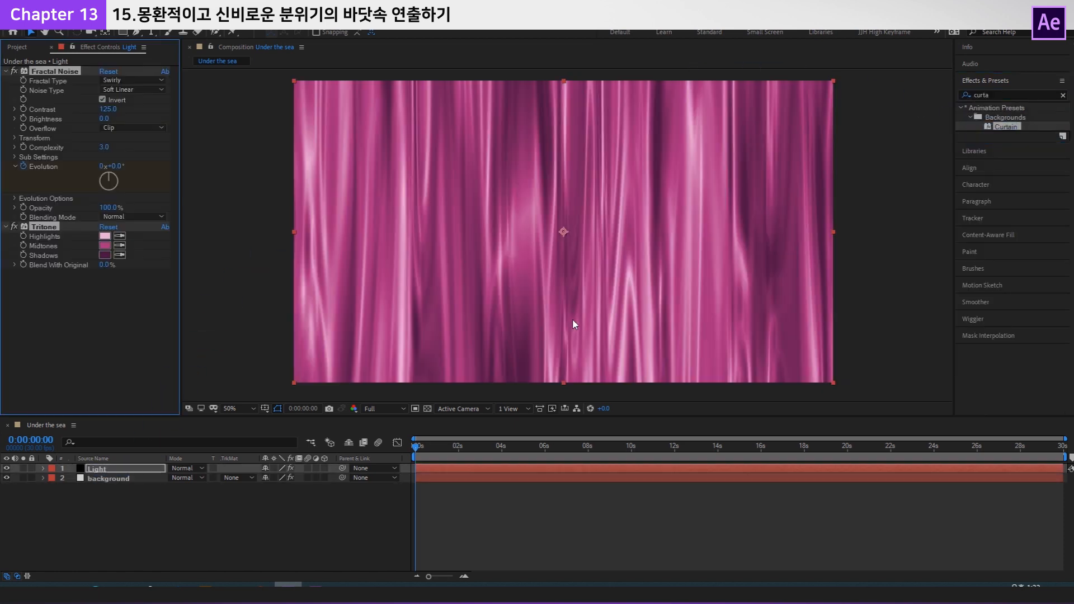
pyautogui.press('space')
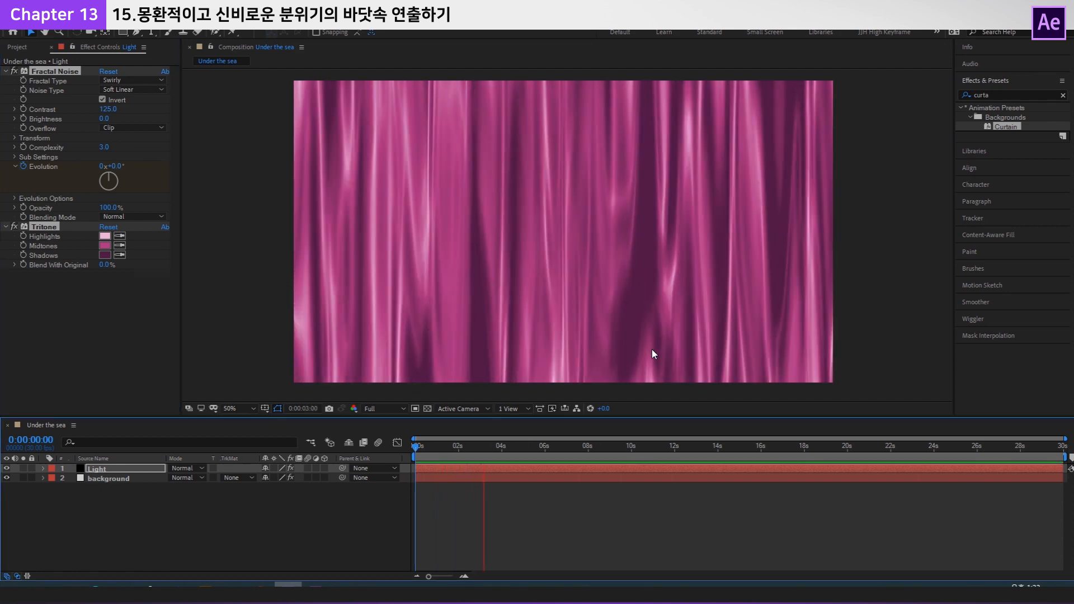
pyautogui.press('space')
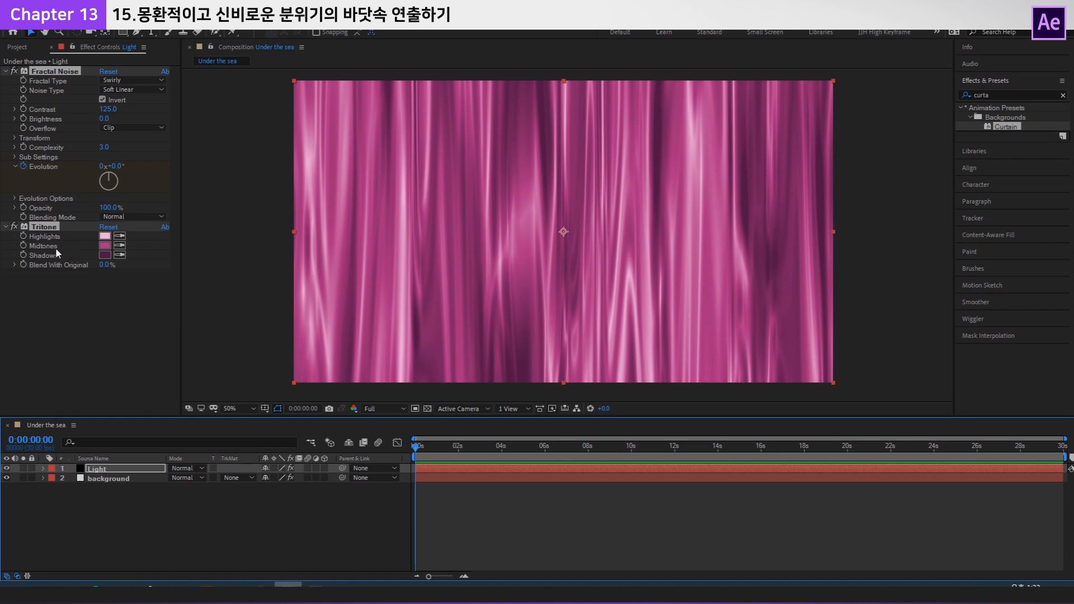
# Recolor the Light layer's Tritone effect to grayscale: shadows 000000, midtones 777777 and highlights FFFFFF.
pyautogui.click(104, 255)
pyautogui.click(605, 366)
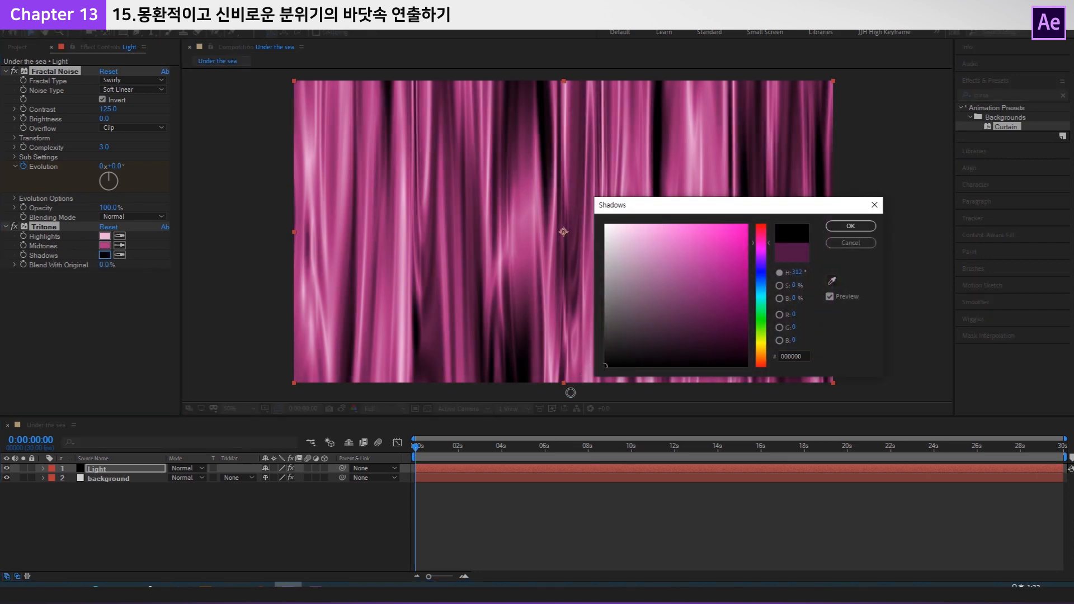
pyautogui.click(850, 225)
pyautogui.click(104, 246)
pyautogui.moveTo(615, 305); pyautogui.dragTo(530, 300)
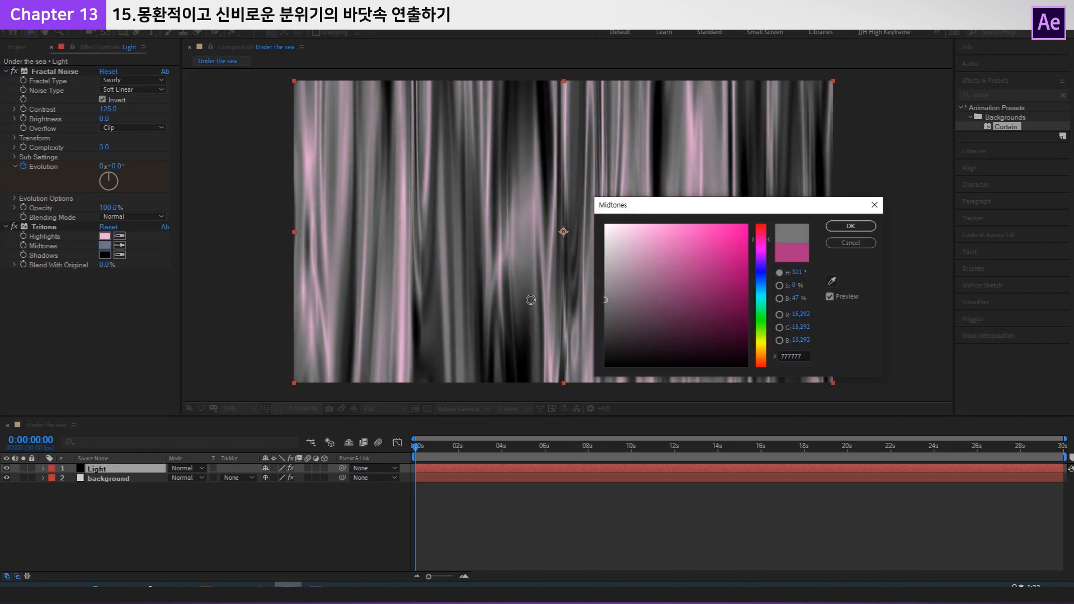
pyautogui.click(850, 225)
pyautogui.click(105, 235)
pyautogui.write('FFFFFF')
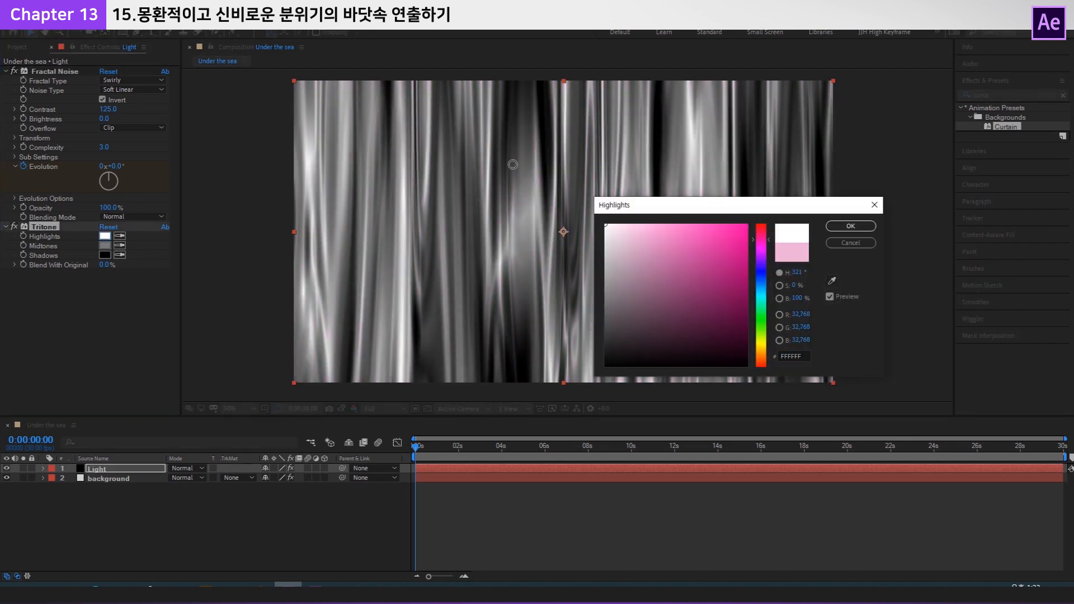
pyautogui.click(850, 226)
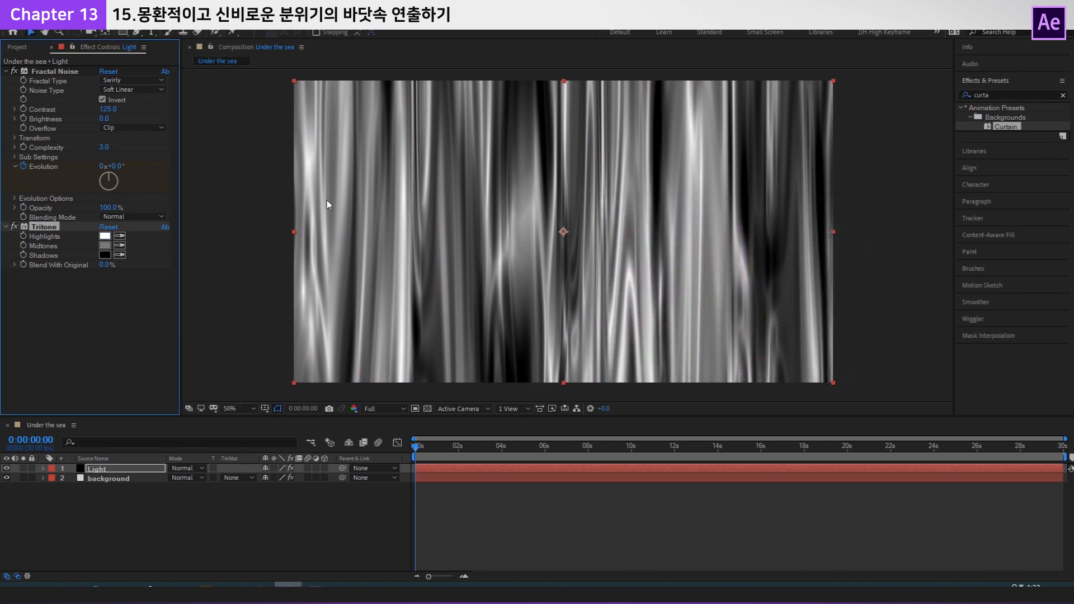
# Try the Turbulent Smooth fractal type on the Light layer's Fractal Noise, preview it, and undo the change.
pyautogui.click(117, 79)
pyautogui.click(123, 106)
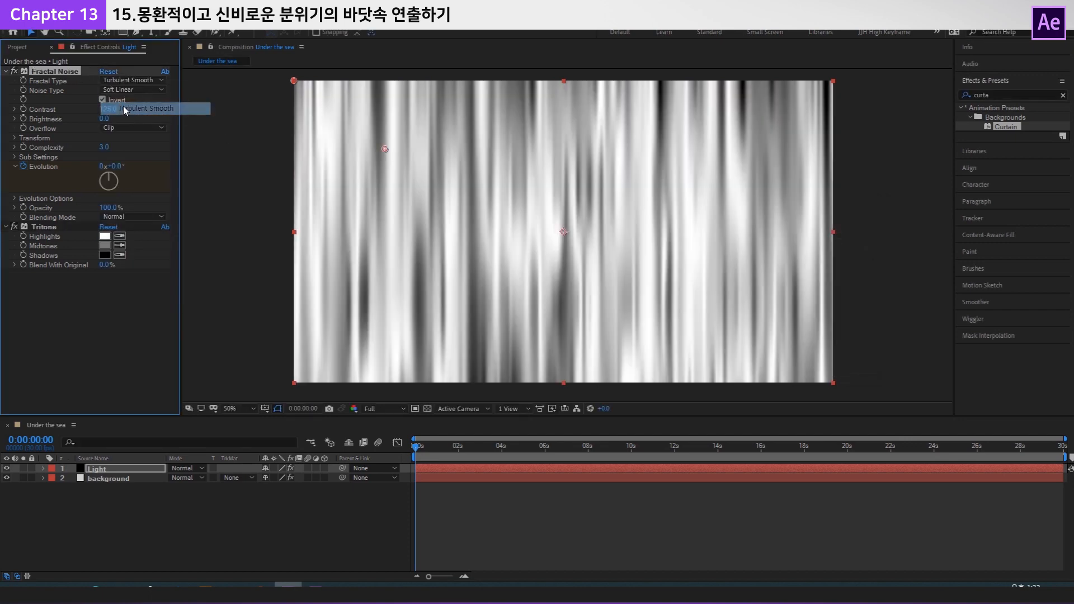
pyautogui.press('space')
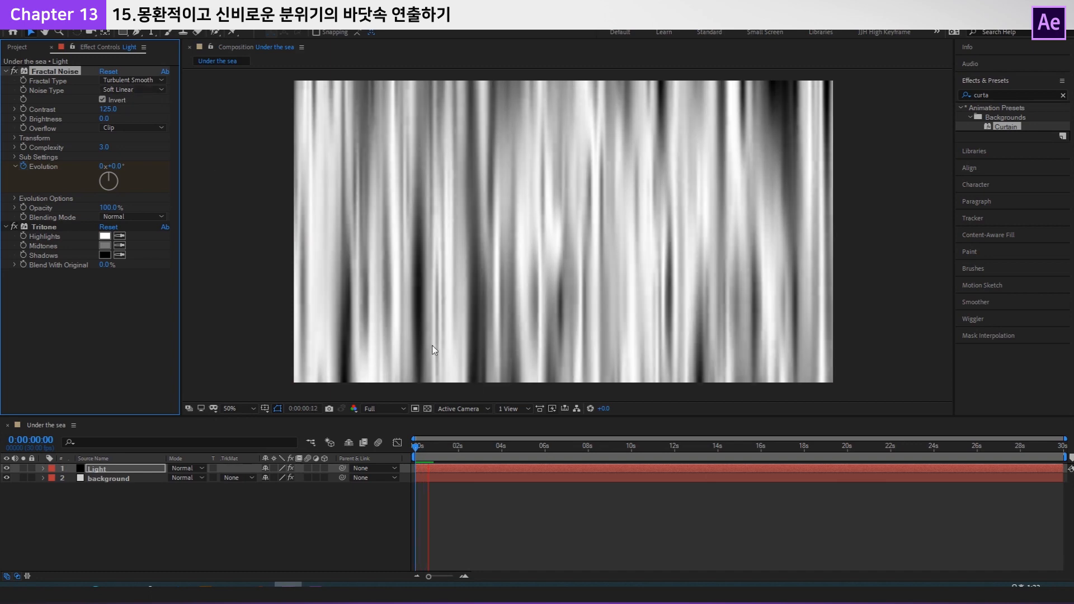
pyautogui.press('space')
pyautogui.hotkey('ctrl', 'z')
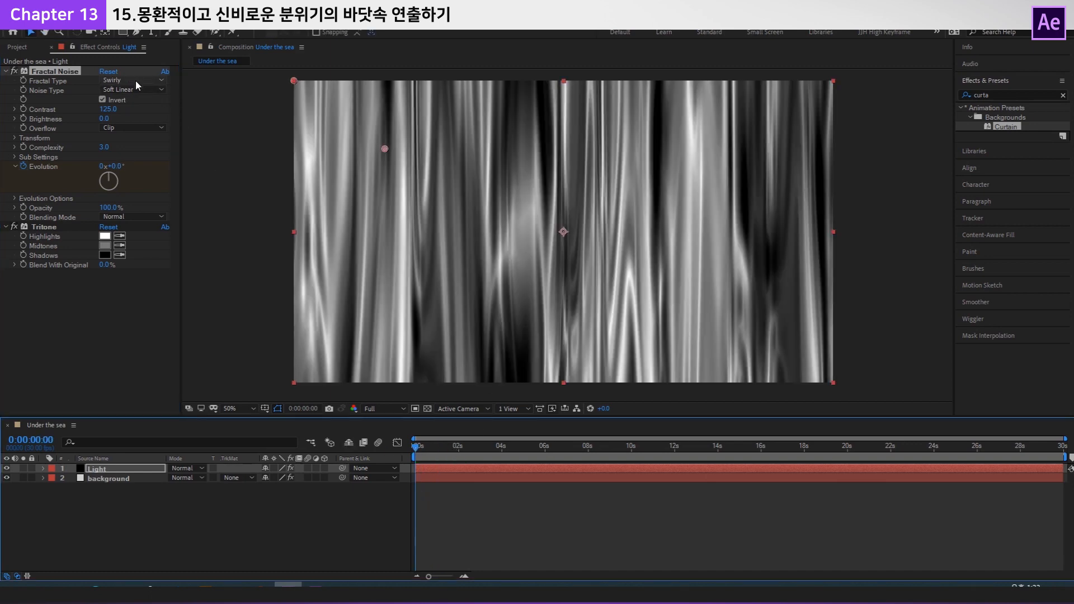
# Compare the Turbulent Smooth and Turbulent Basic fractal types on the Light layer's noise, undoing each one.
pyautogui.click(135, 80)
pyautogui.click(140, 108)
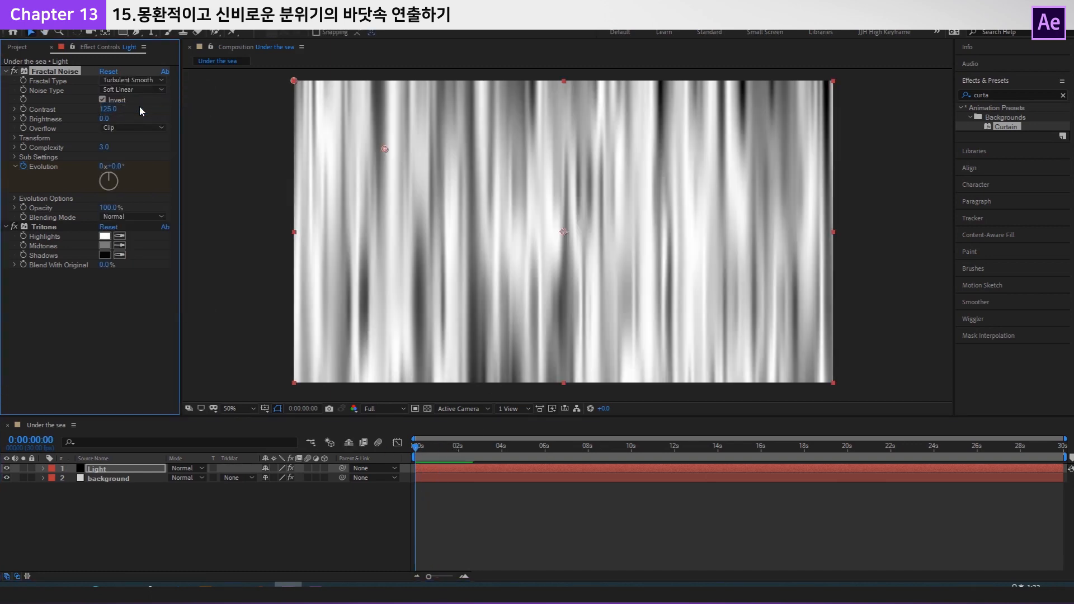
pyautogui.hotkey('ctrl', 'z')
pyautogui.click(140, 80)
pyautogui.click(140, 120)
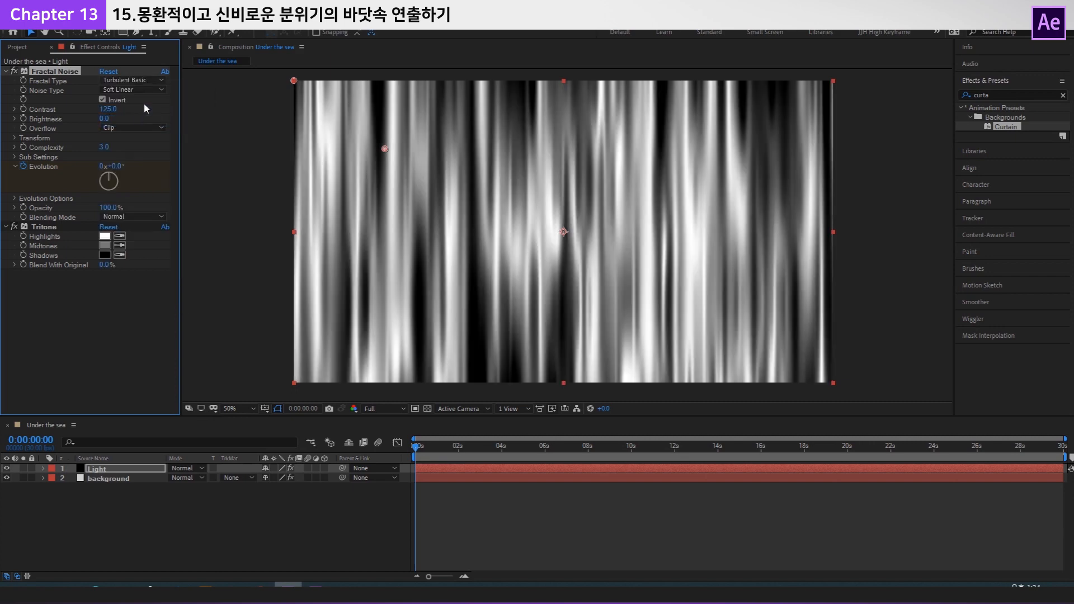
pyautogui.hotkey('ctrl', 'z')
# Set the Fractal Type of the Light layer's Fractal Noise to Turbulent Sharp.
pyautogui.click(148, 83)
pyautogui.click(142, 129)
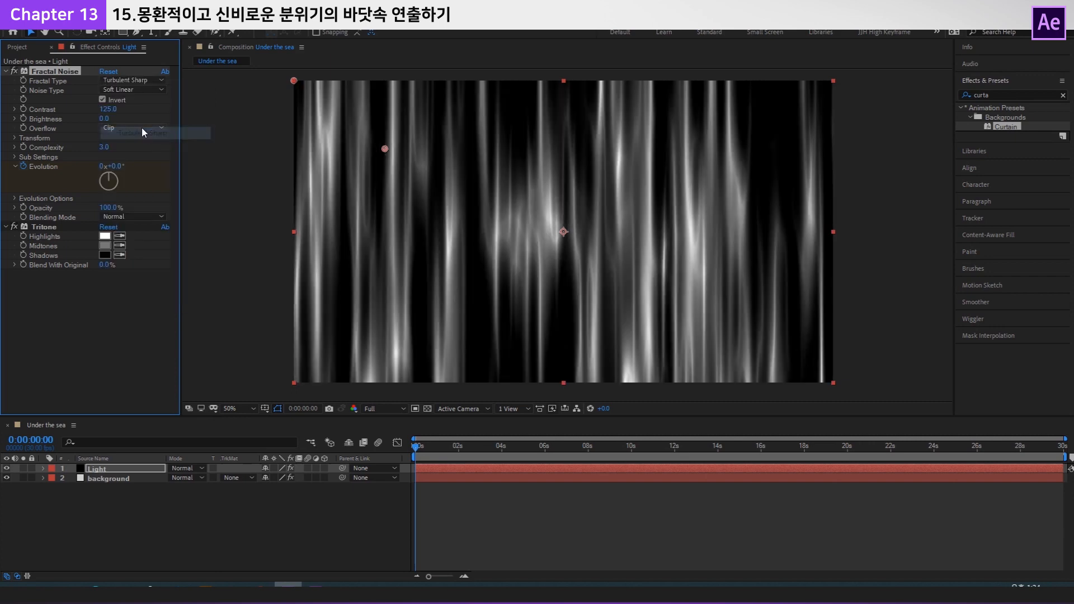
# Undo the last fractal type change and choose Turbulent Sharp again for the Light layer's Fractal Noise.
pyautogui.hotkey('ctrl', 'z')
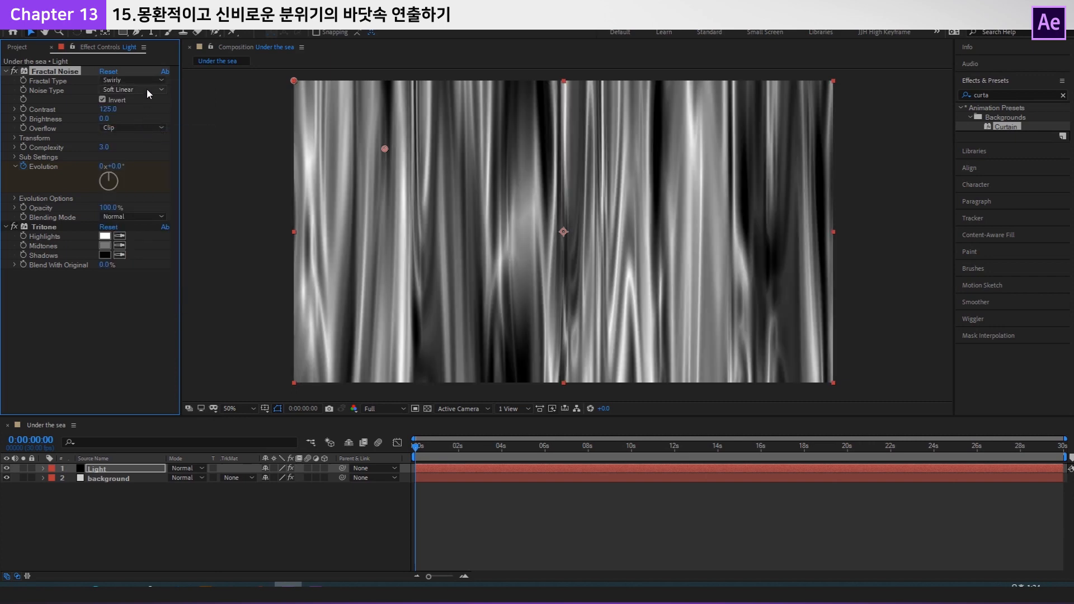
pyautogui.click(160, 174)
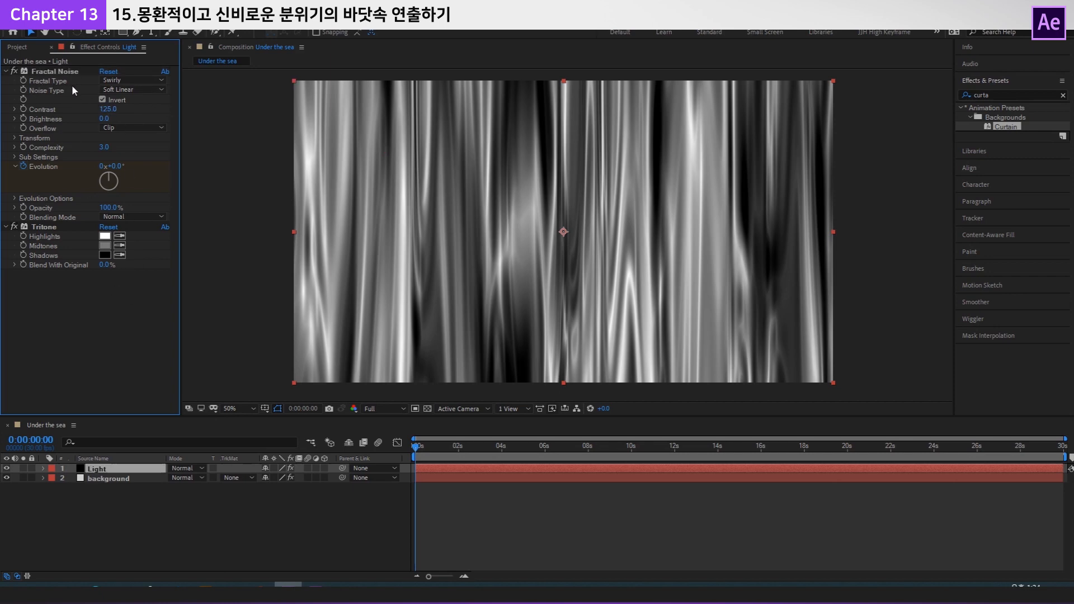
pyautogui.click(158, 80)
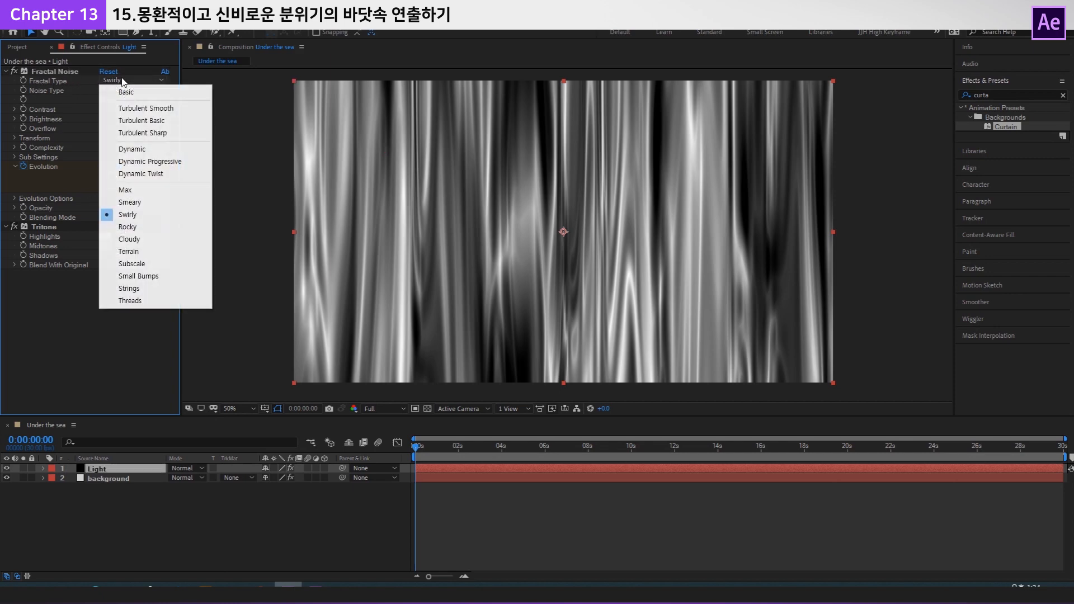
pyautogui.click(150, 135)
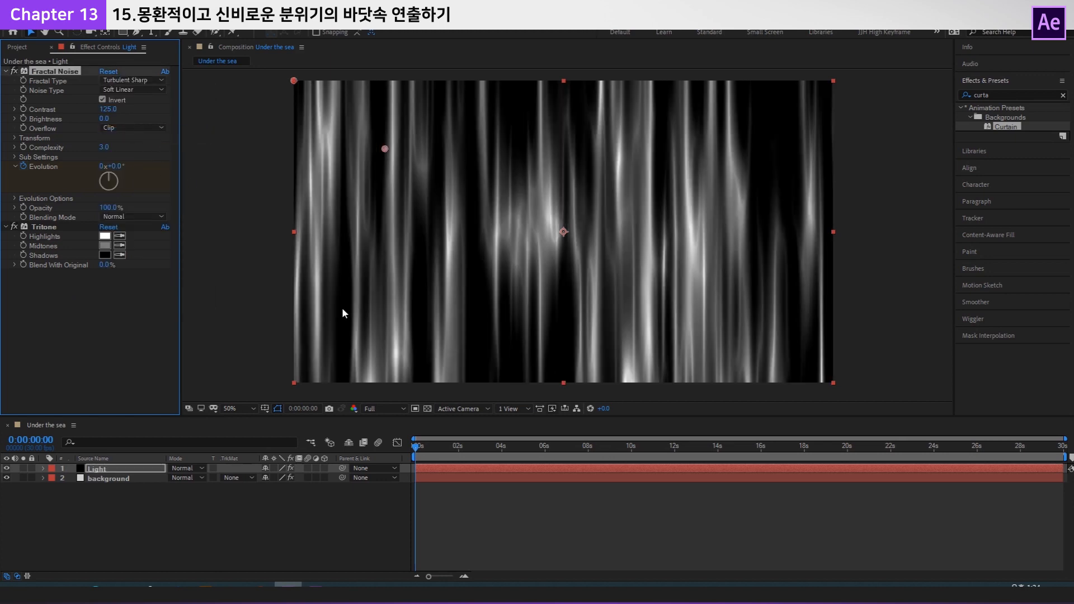
# Preview the Light layer's animation with the Turbulent Sharp noise.
pyautogui.press('space')
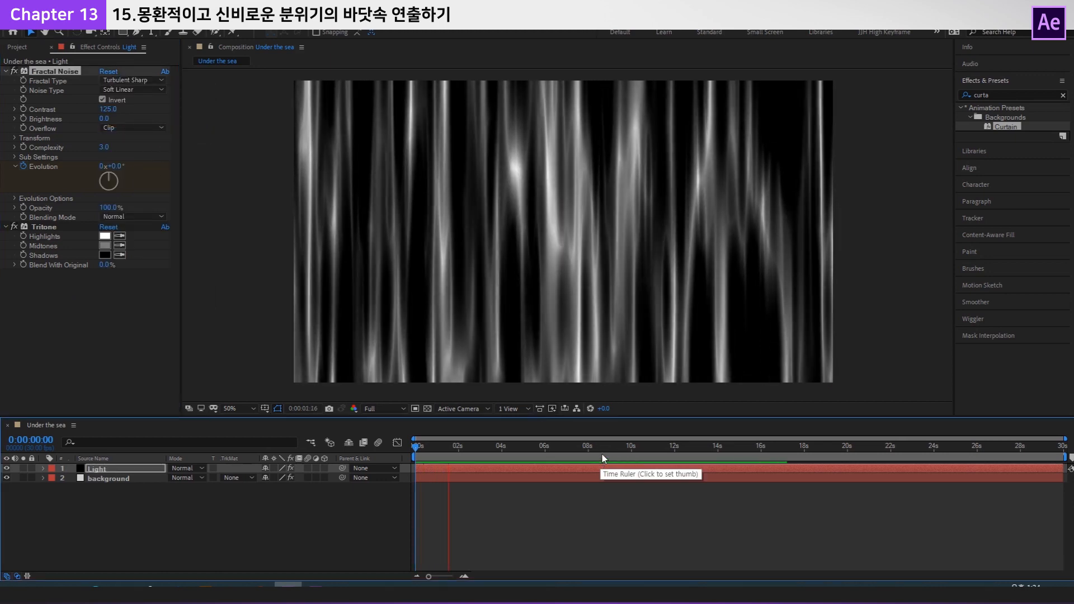
pyautogui.press('space')
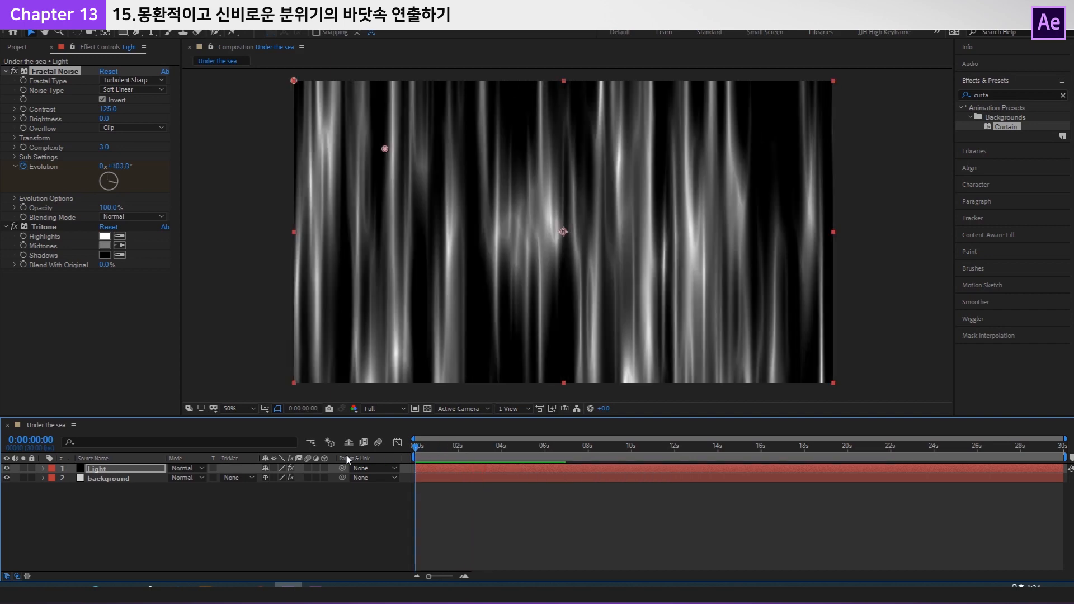
pyautogui.press('space')
pyautogui.press('space')
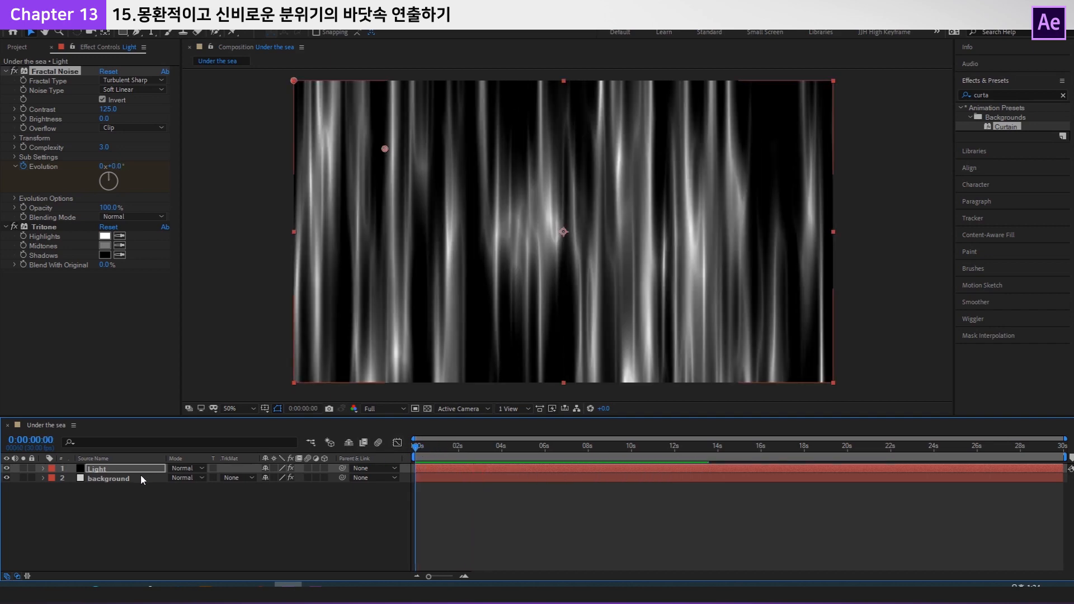
# Set the Light layer's blending mode to Add and toggle its visibility to compare the scene with and without it.
pyautogui.click(190, 469)
pyautogui.click(286, 216)
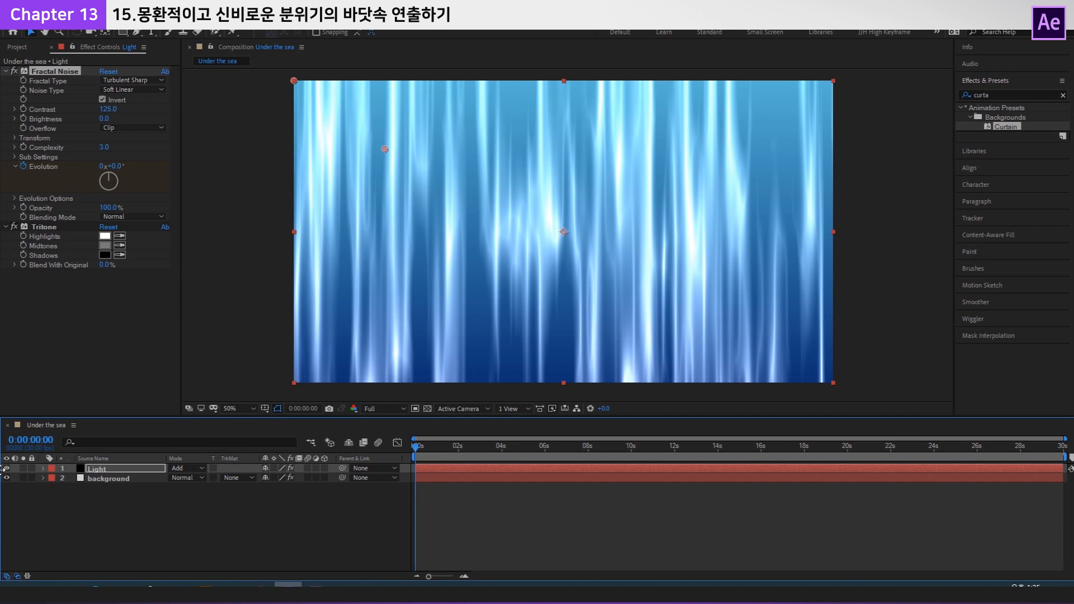
pyautogui.click(6, 468)
pyautogui.click(7, 468)
pyautogui.click(6, 468)
pyautogui.click(7, 469)
pyautogui.click(6, 468)
pyautogui.click(6, 468)
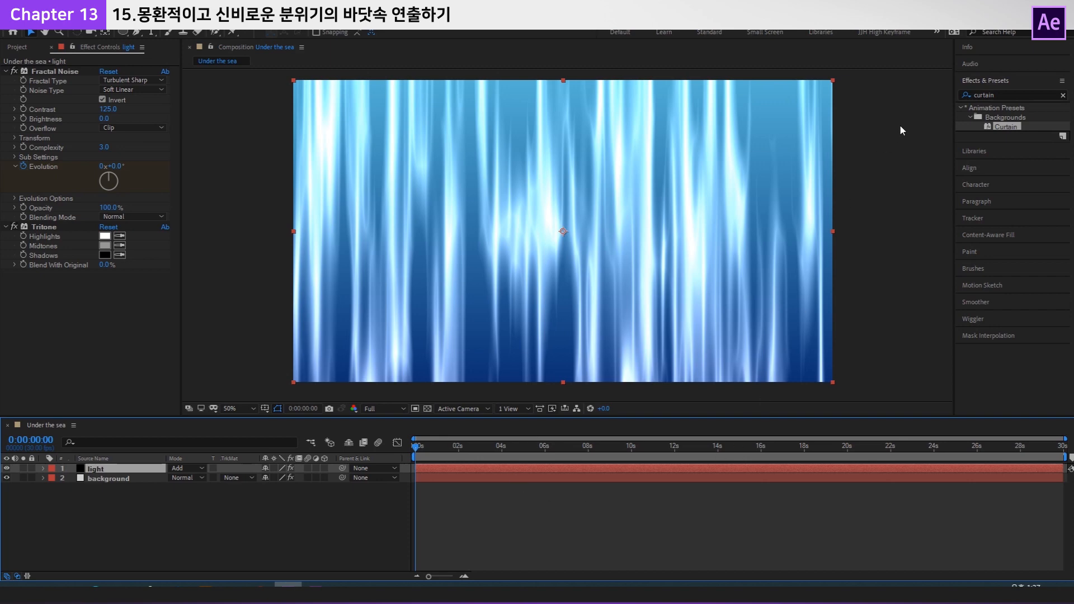
# Find the CC Power Pin effect and apply it to the light layer.
pyautogui.click(1001, 94)
pyautogui.write('power Pin')
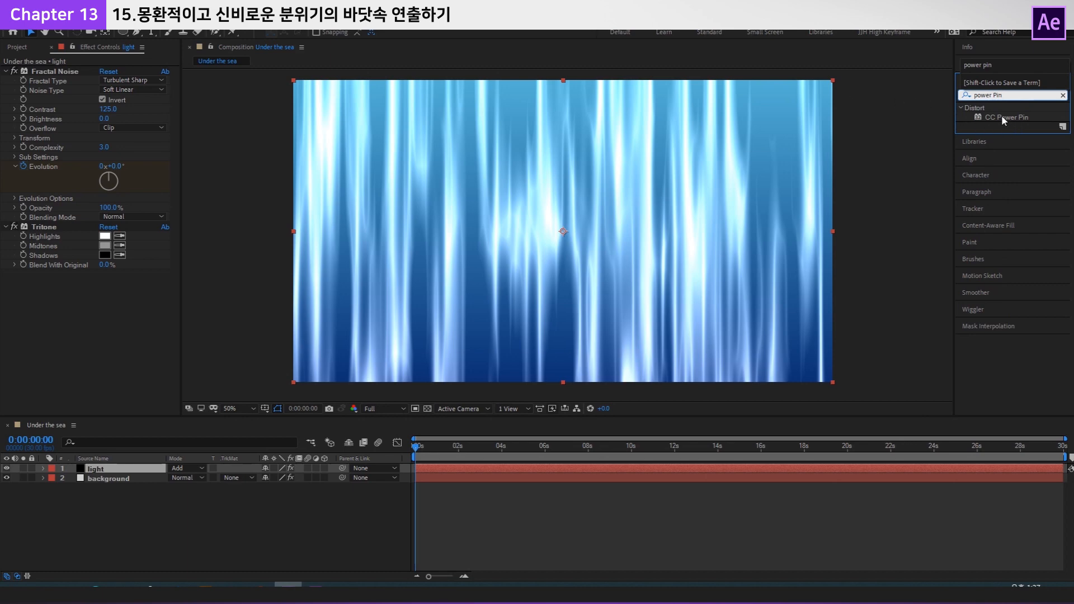
pyautogui.moveTo(1014, 117); pyautogui.dragTo(123, 468)
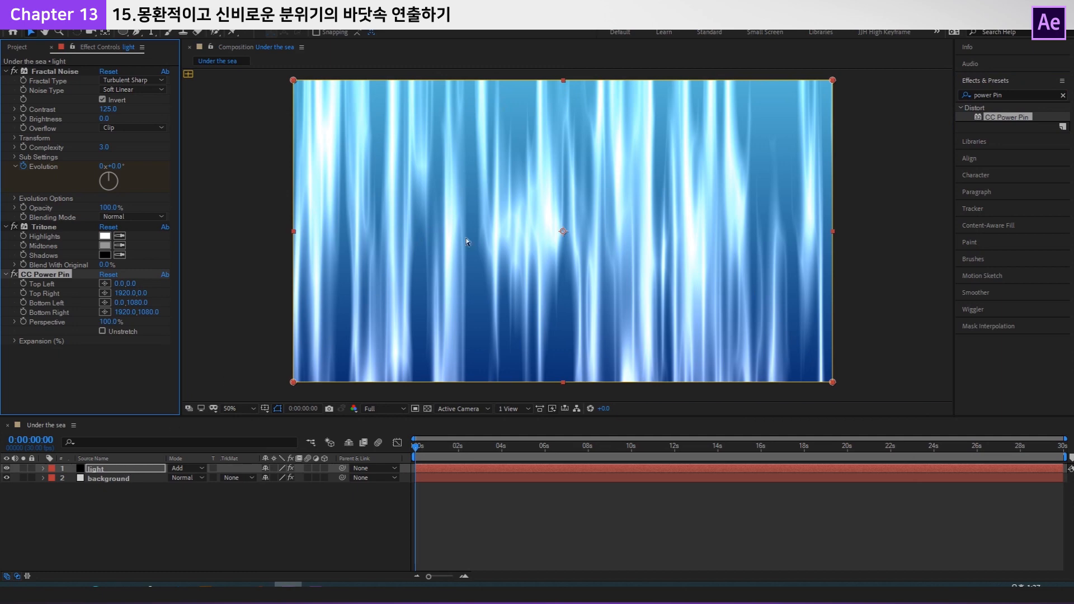
# Slant the light rays with the CC Power Pin corners: top left about -716,-80, top right 1940,-84, bottom left 76,1240, bottom right 2804,1232.
pyautogui.press(',')
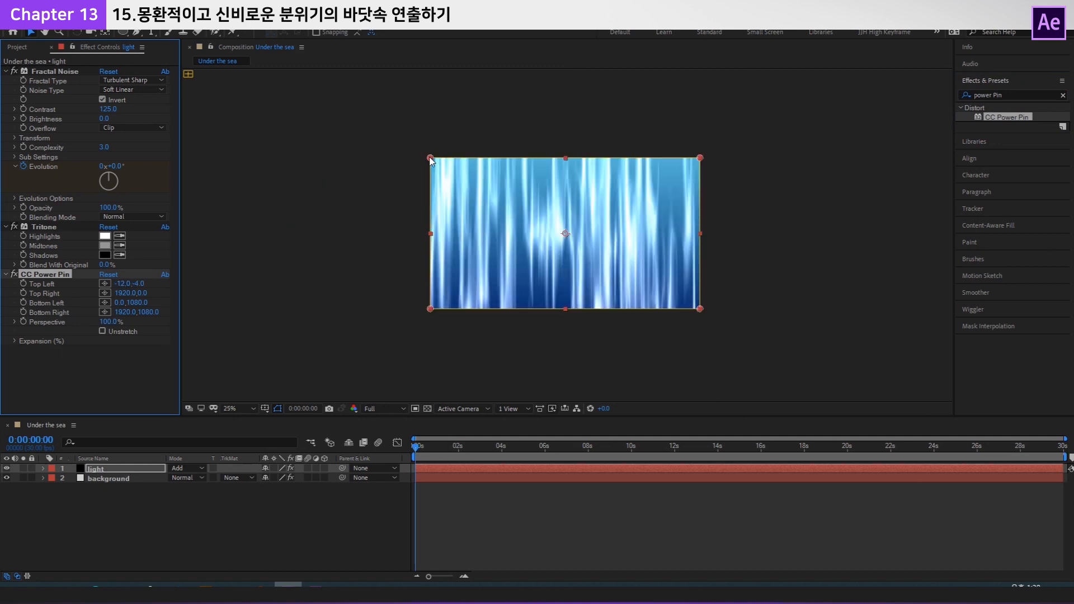
pyautogui.moveTo(430, 158); pyautogui.dragTo(414, 119)
pyautogui.hotkey('ctrl', 'z')
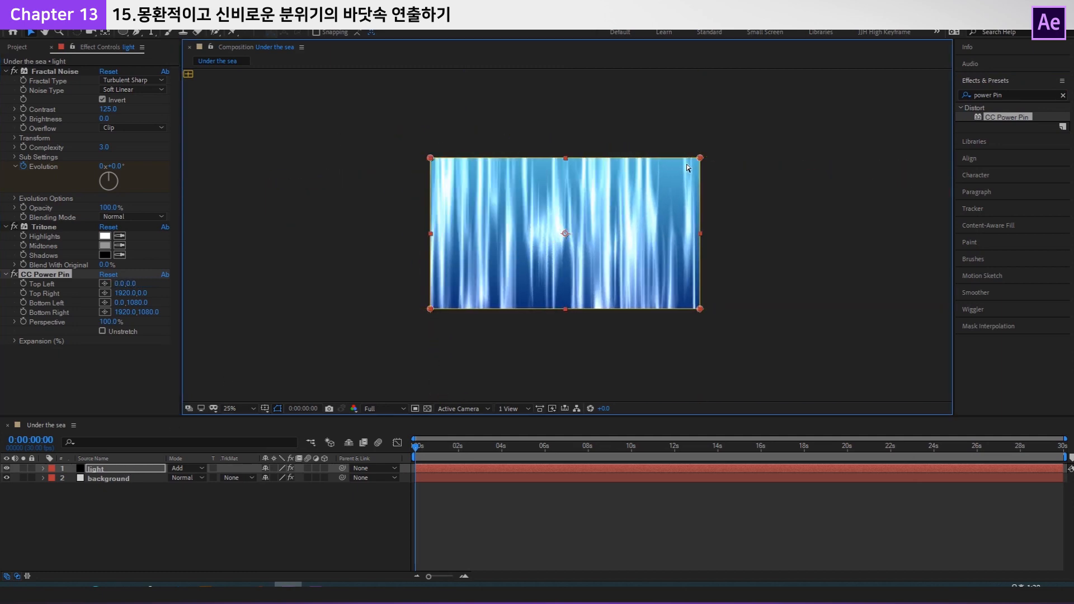
pyautogui.moveTo(430, 159); pyautogui.dragTo(331, 146)
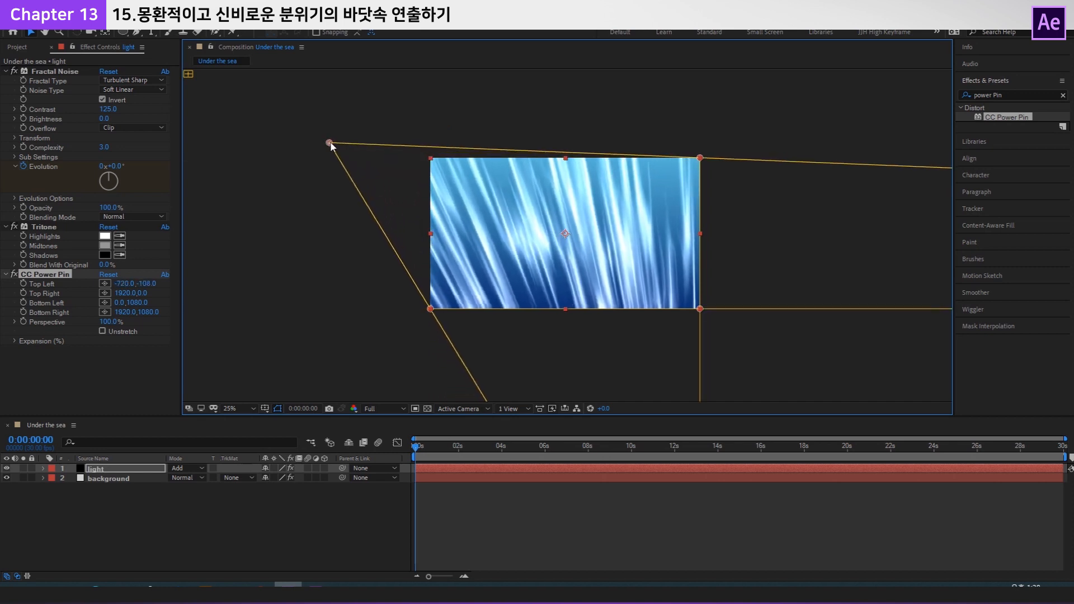
pyautogui.moveTo(696, 157); pyautogui.dragTo(702, 146)
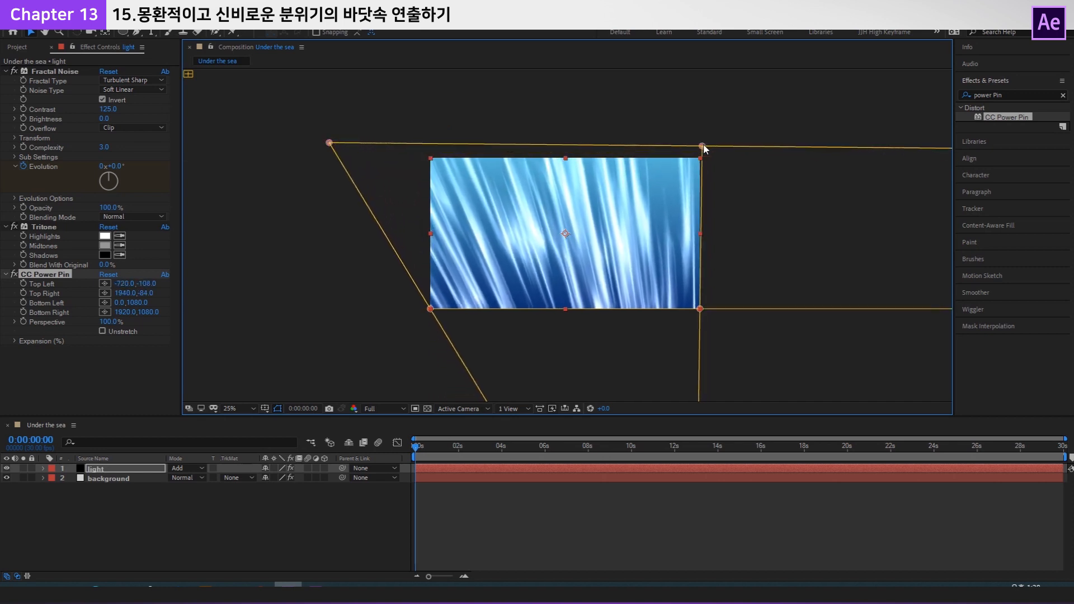
pyautogui.moveTo(700, 309); pyautogui.dragTo(823, 330)
pyautogui.moveTo(430, 309); pyautogui.dragTo(441, 330)
pyautogui.moveTo(331, 139); pyautogui.dragTo(330, 145)
pyautogui.click(99, 472)
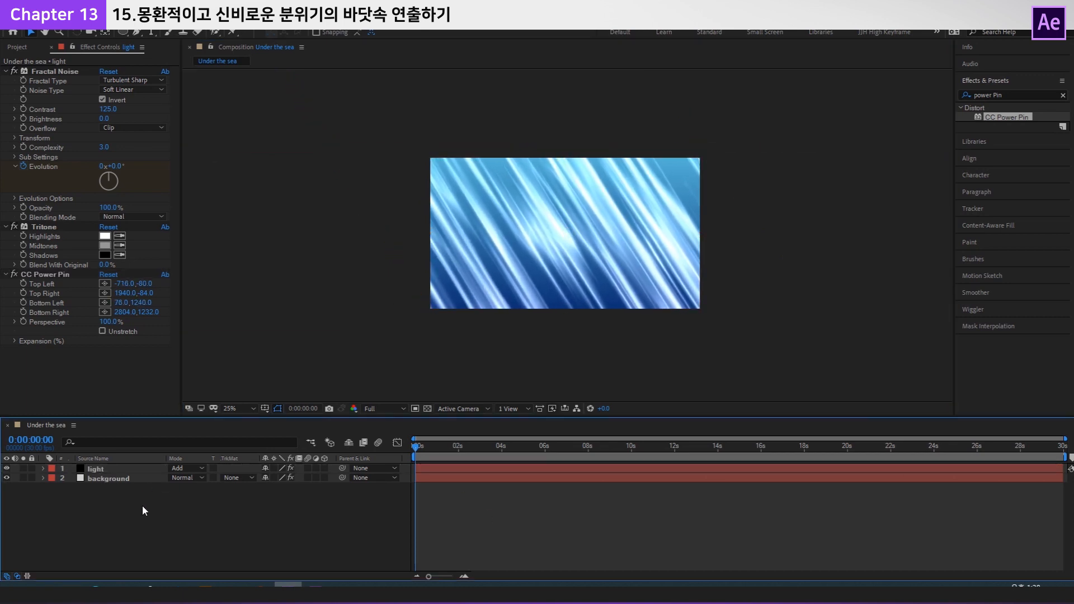
# Draw a wide elliptical mask on the light layer covering the upper-left part of the frame and extending beyond its edges.
pyautogui.click(101, 469)
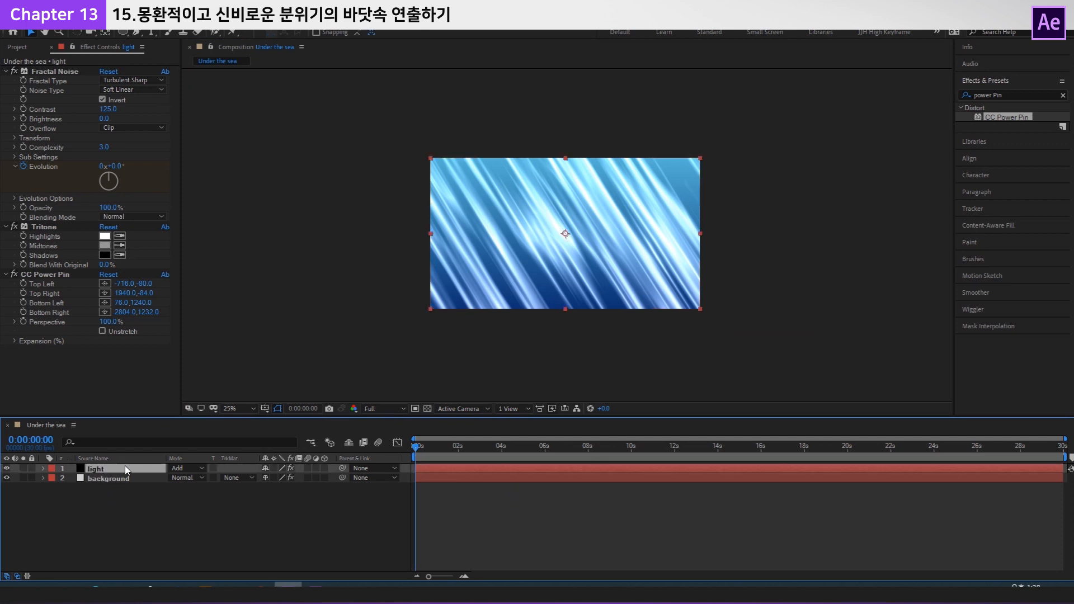
pyautogui.click(124, 32)
pyautogui.moveTo(126, 32); pyautogui.dragTo(170, 54)
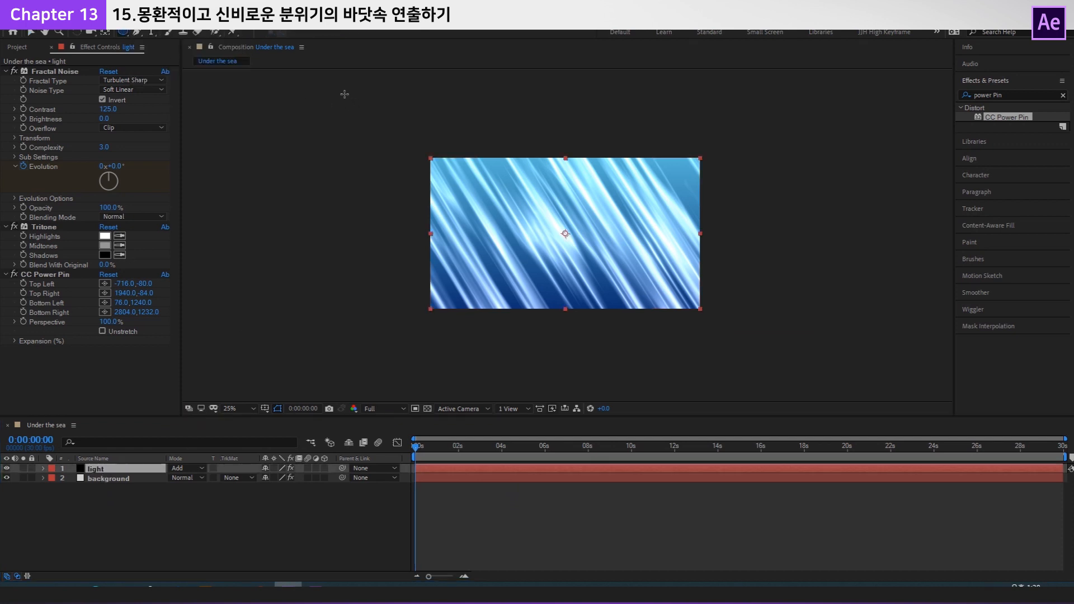
pyautogui.moveTo(335, 90)
pyautogui.mouseDown()
pyautogui.moveTo(434, 146)
pyautogui.moveTo(527, 156)
pyautogui.moveTo(497, 144)
pyautogui.moveTo(669, 243)
pyautogui.mouseUp()
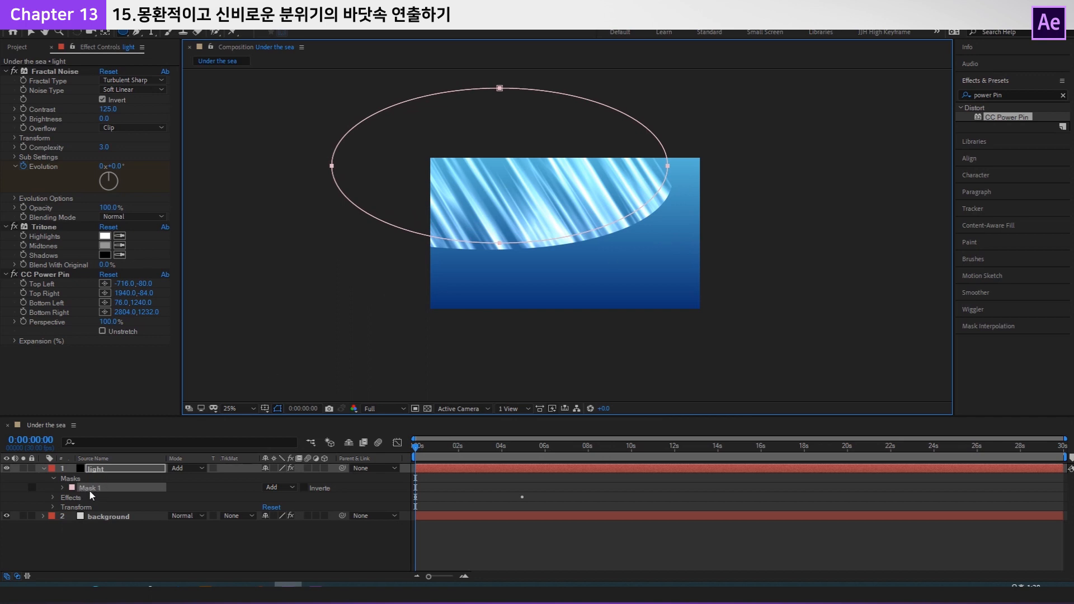
# Soften the light layer's elliptical mask with a Mask Feather of 608 pixels.
pyautogui.click(62, 488)
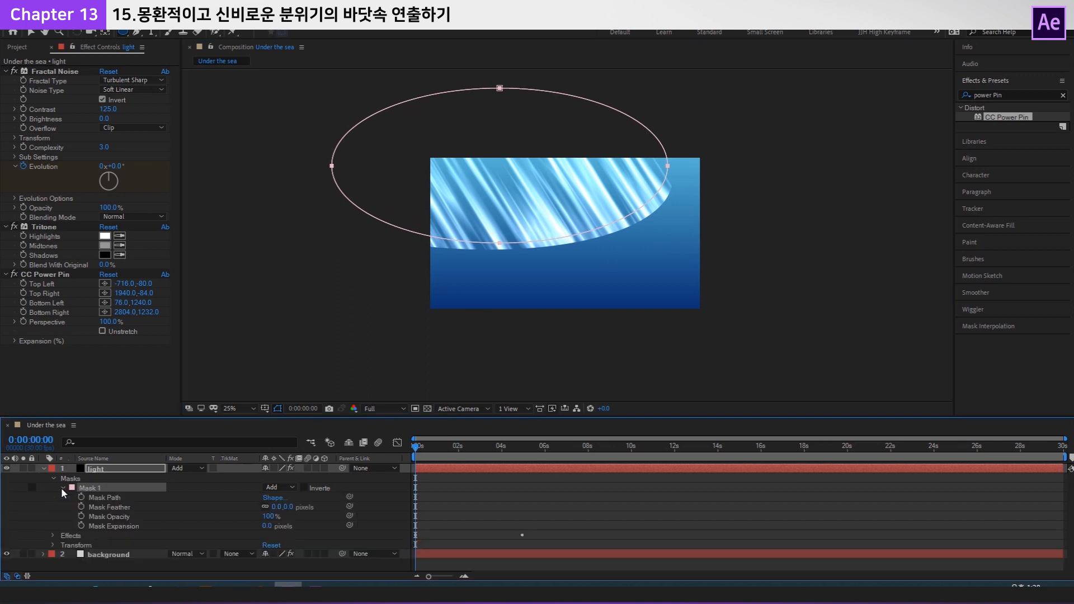
pyautogui.moveTo(287, 512); pyautogui.dragTo(299, 509)
pyautogui.click(281, 506)
pyautogui.click(553, 490)
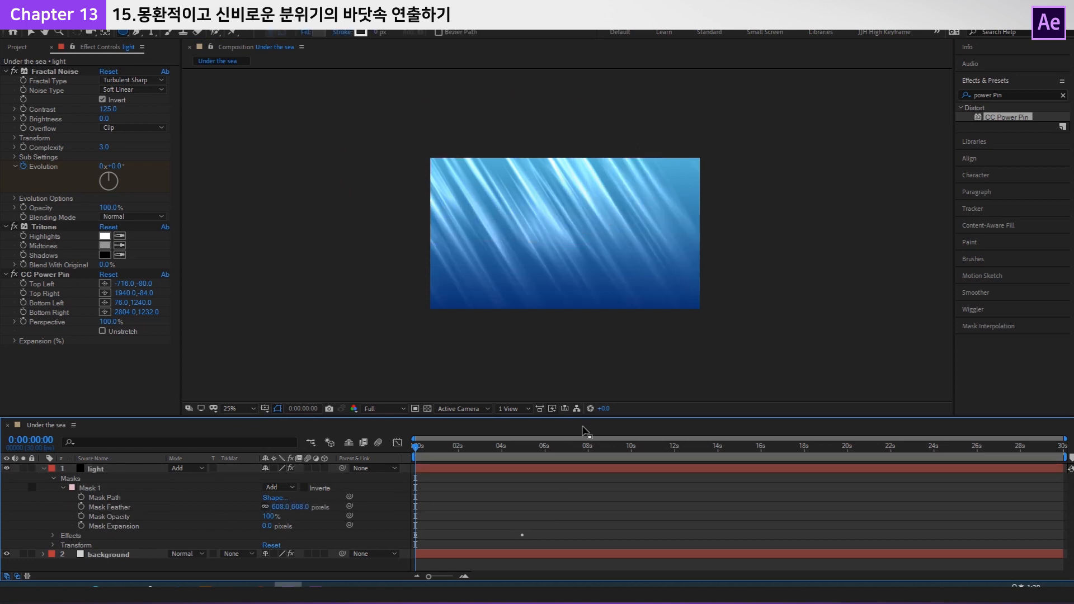
# Set the light layer's opacity to 40% and preview the light ray animation.
pyautogui.click(516, 468)
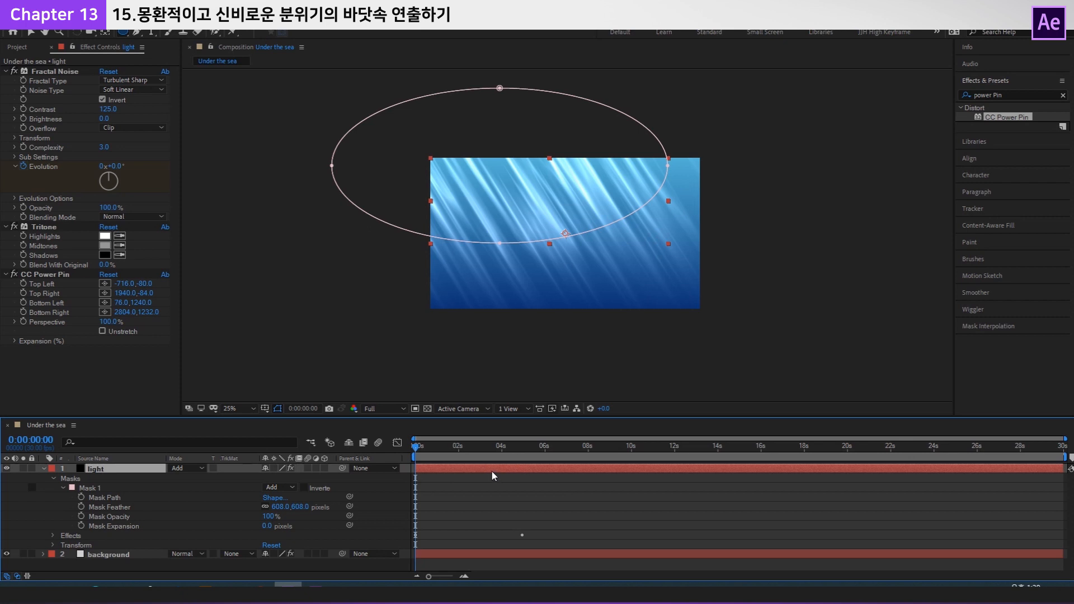
pyautogui.press('t')
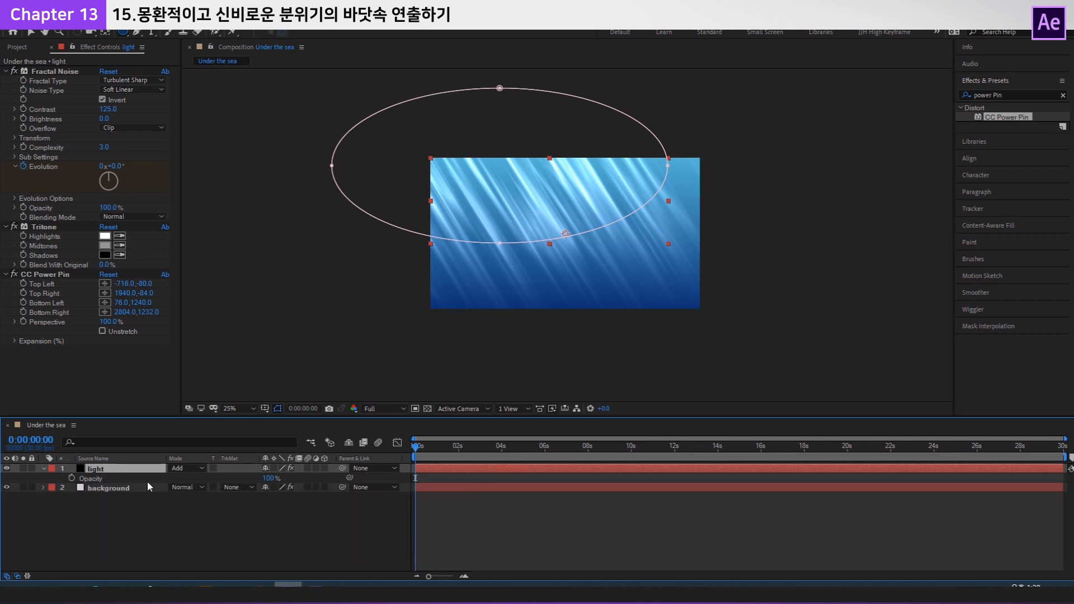
pyautogui.click(267, 478)
pyautogui.write('40')
pyautogui.press('Return')
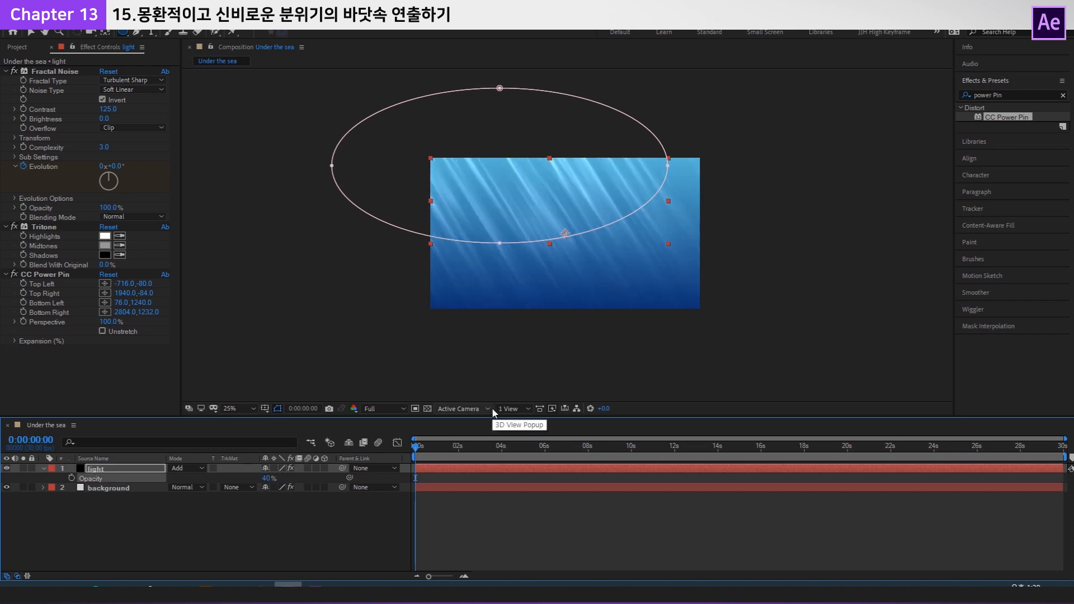
pyautogui.click(754, 519)
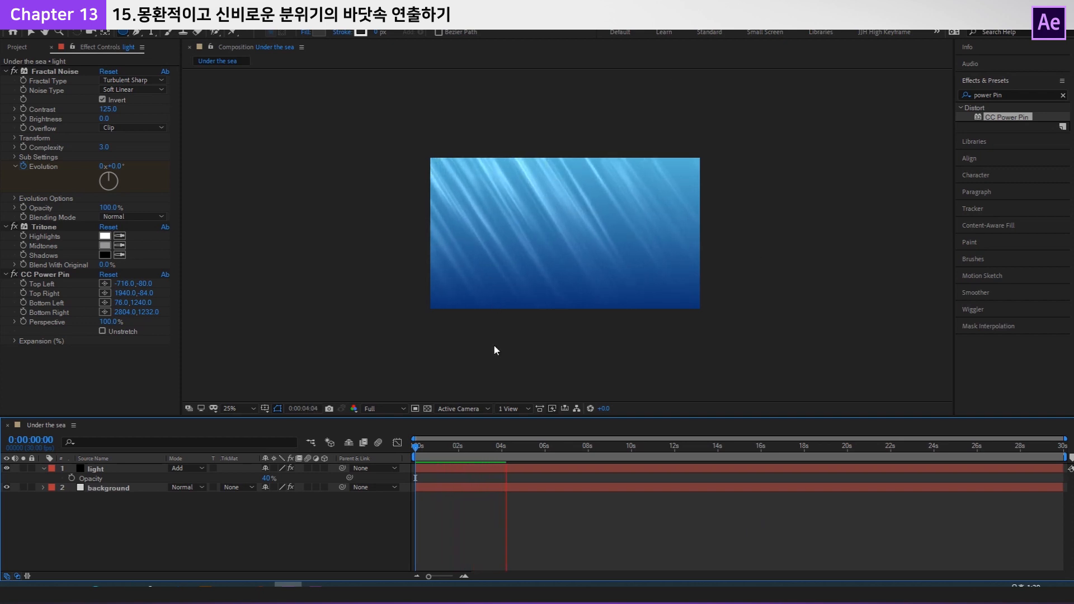
pyautogui.press('space')
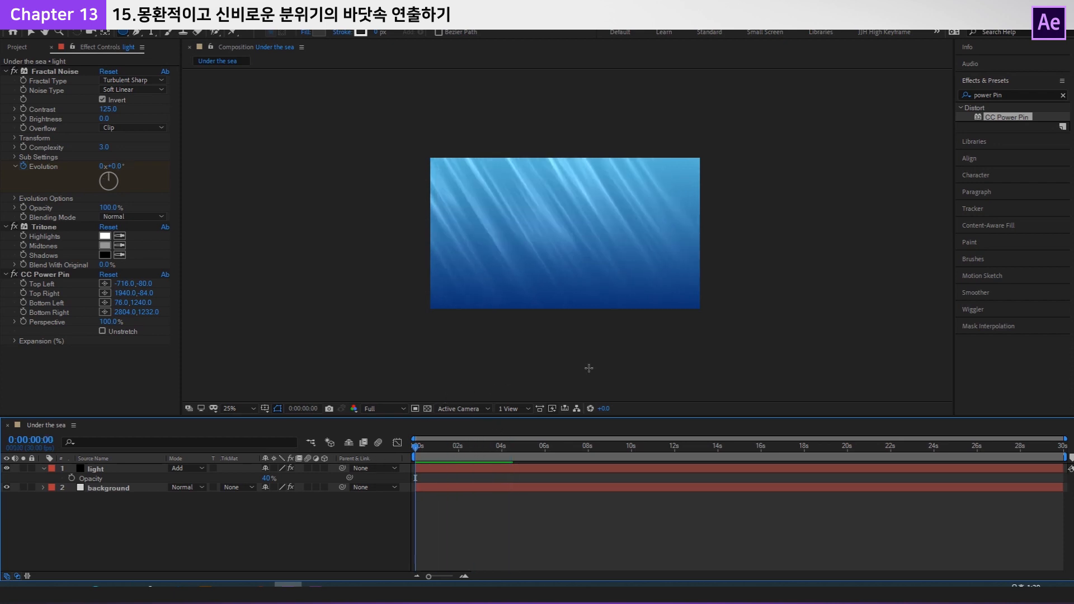
# Create a black 1920 × 1080 solid layer named bubble.
pyautogui.rightClick(239, 519)
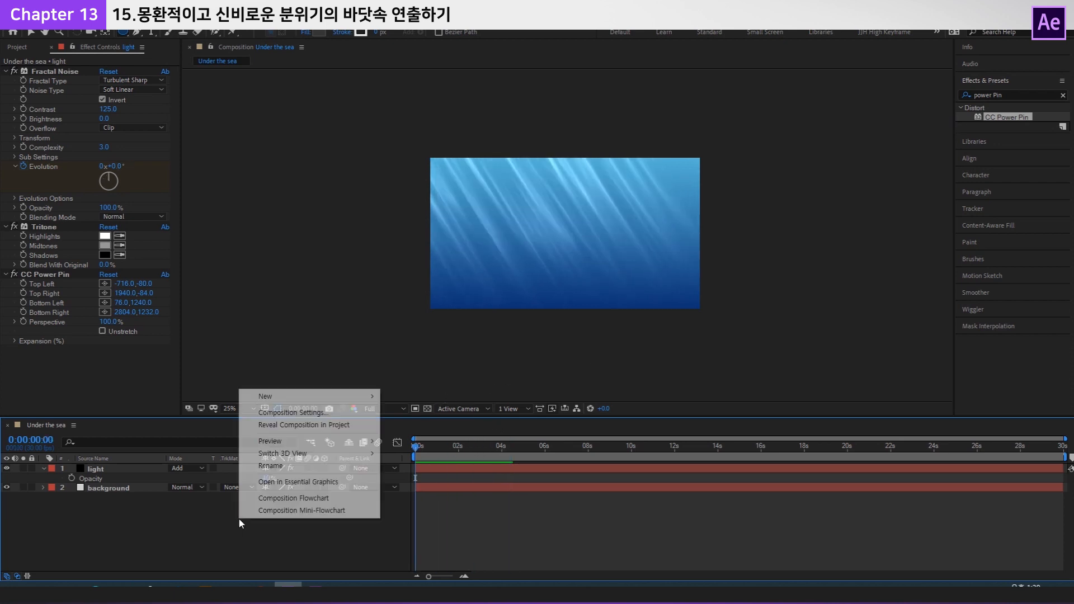
pyautogui.moveTo(297, 398)
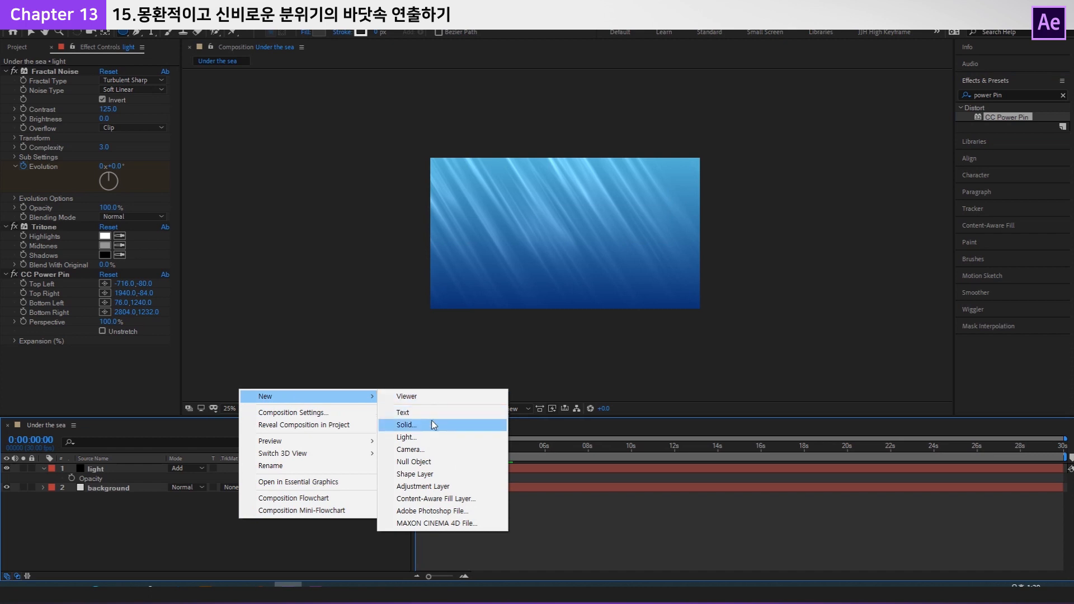
pyautogui.click(432, 423)
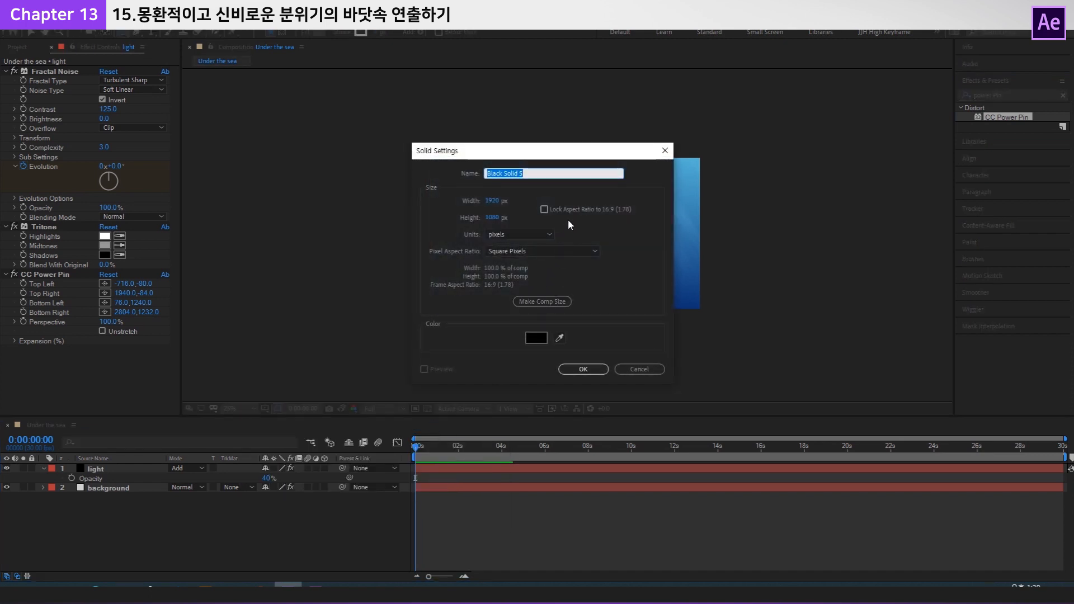
pyautogui.write('bubble')
pyautogui.press('Return')
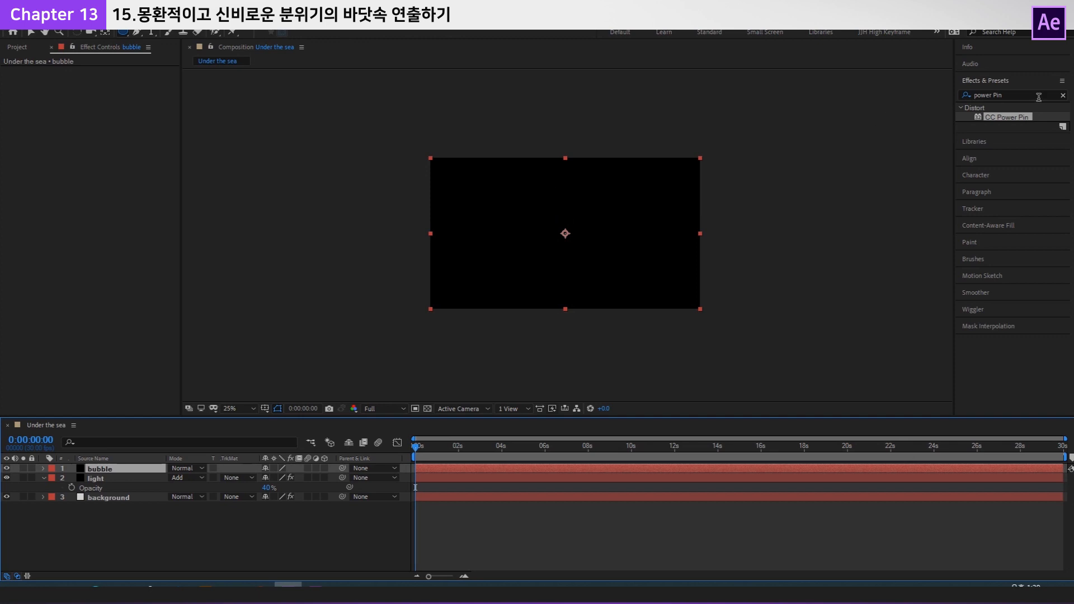
# Apply the CC Snowfall effect to the bubble layer and preview its particles at 50% magnification.
pyautogui.click(1036, 95)
pyautogui.press('BackSpace')
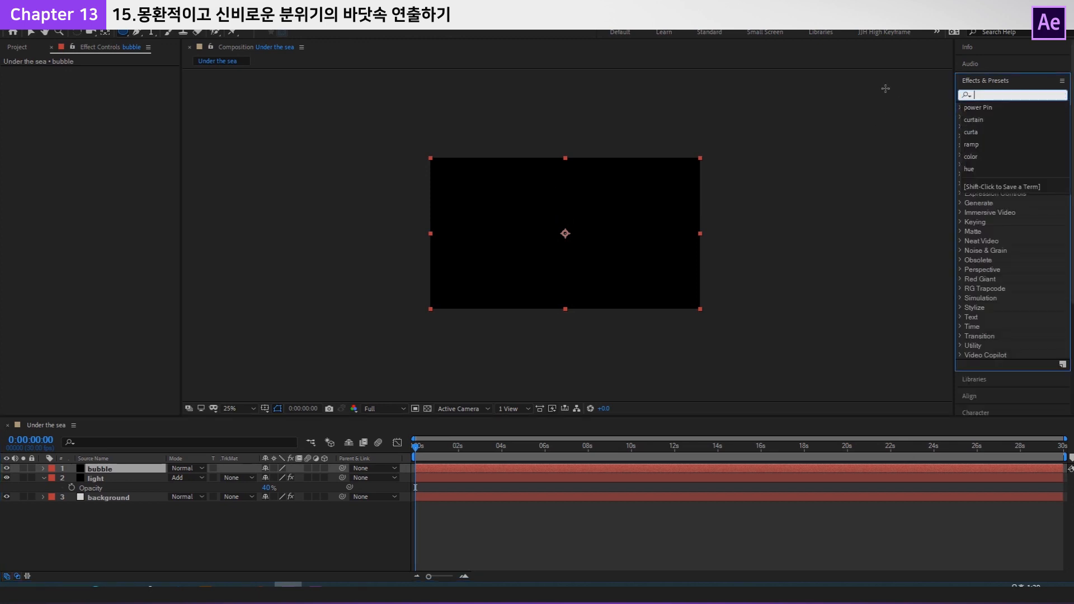
pyautogui.write('snow')
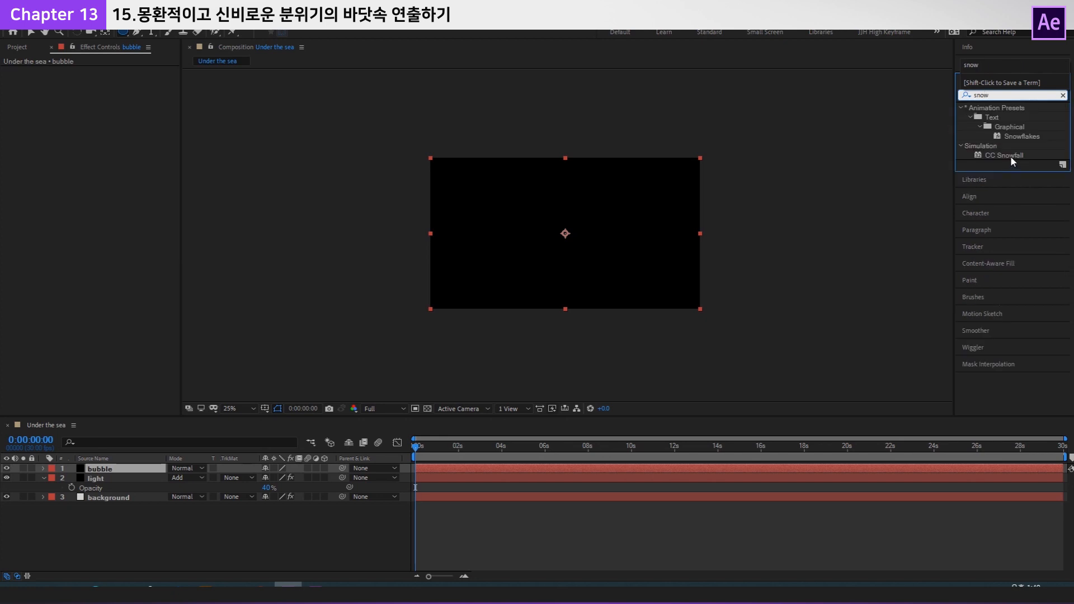
pyautogui.moveTo(995, 157); pyautogui.dragTo(115, 470)
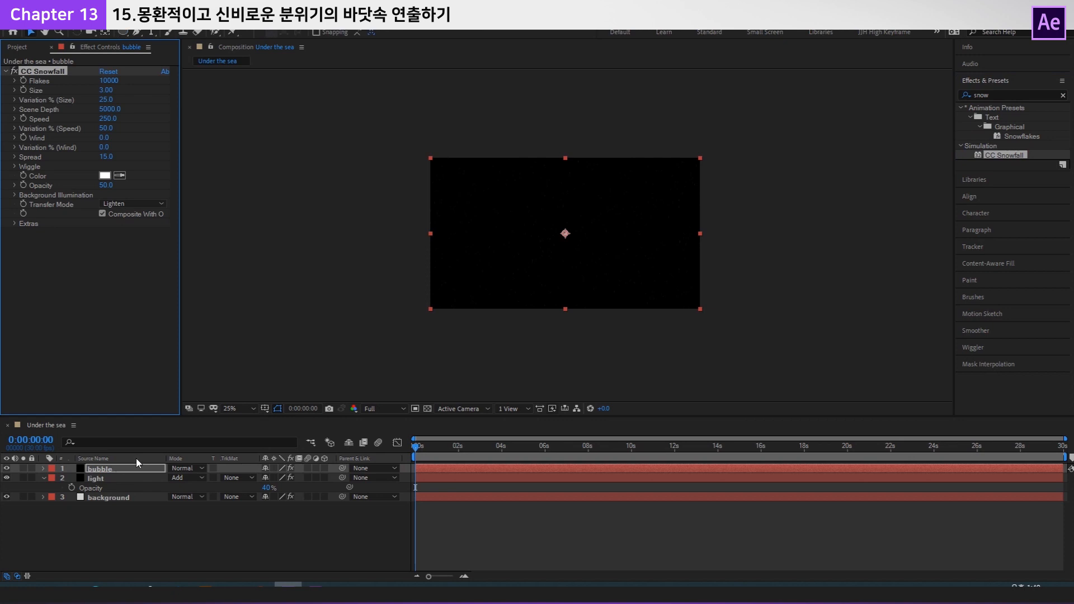
pyautogui.press('.')
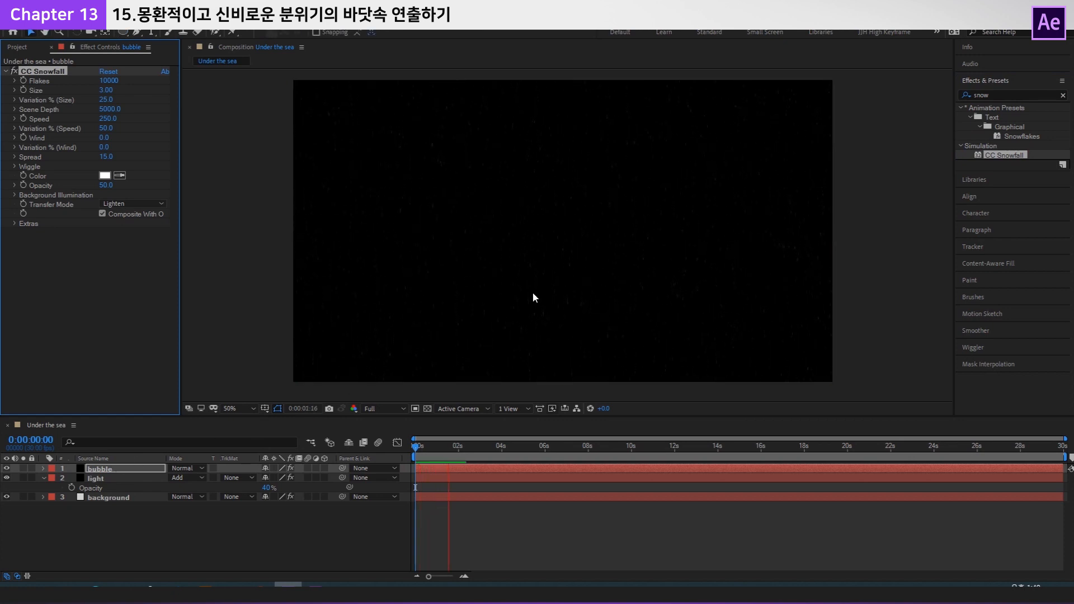
pyautogui.press('space')
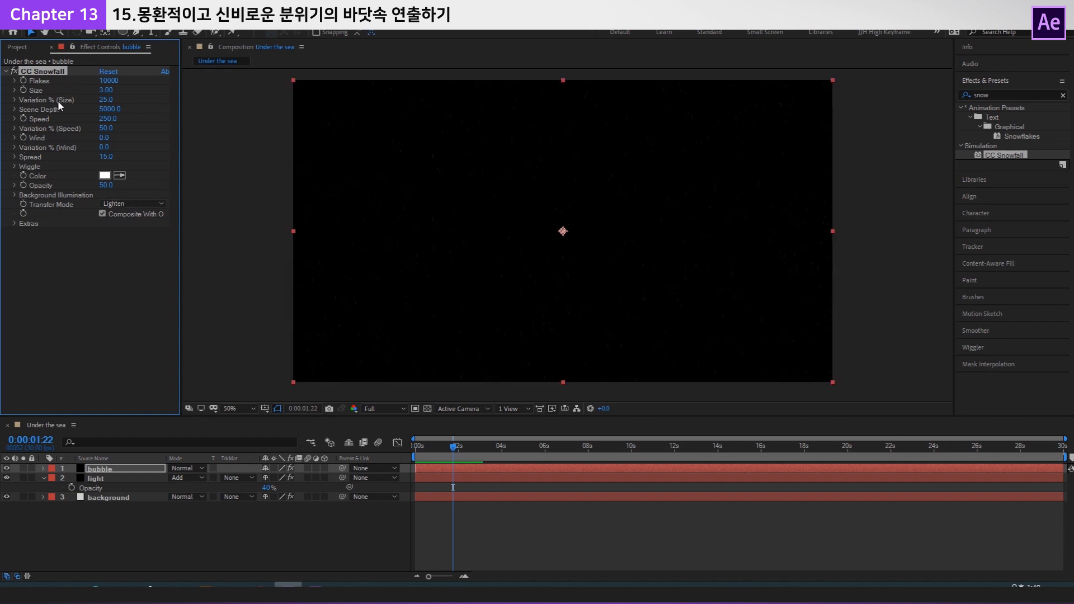
# Set the CC Snowfall particle size to 8 and the background illumination influence to 30%.
pyautogui.click(107, 90)
pyautogui.press('Return')
pyautogui.click(14, 195)
pyautogui.click(108, 263)
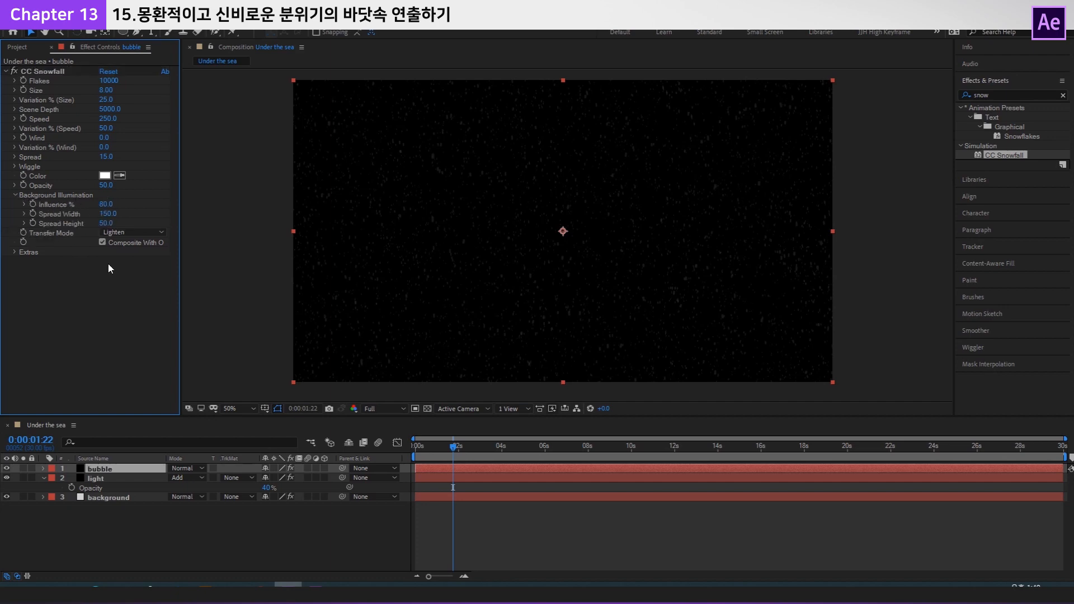
pyautogui.click(105, 203)
pyautogui.write('30')
pyautogui.press('Return')
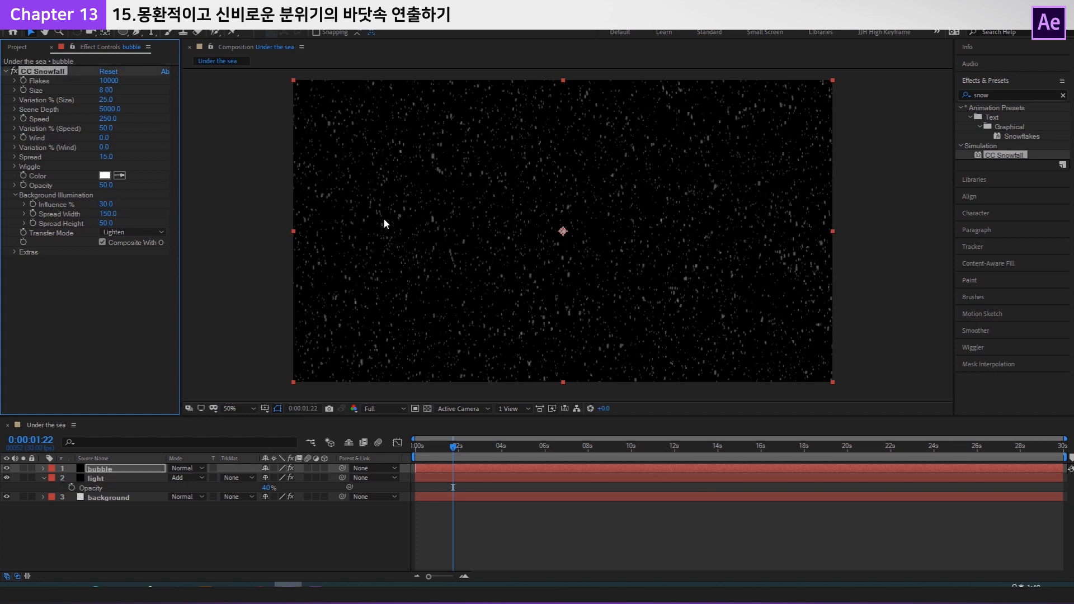
pyautogui.click(125, 322)
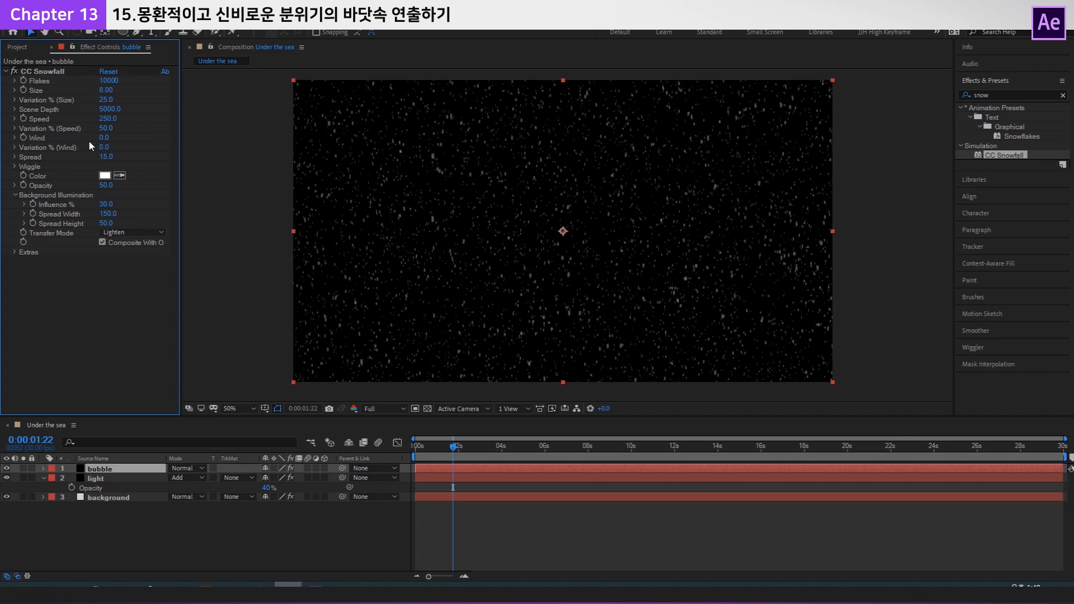
# Set the CC Snowfall wind to 253 so the particles move diagonally, and preview the motion.
pyautogui.moveTo(104, 137); pyautogui.dragTo(246, 133)
pyautogui.click(475, 470)
pyautogui.press('space')
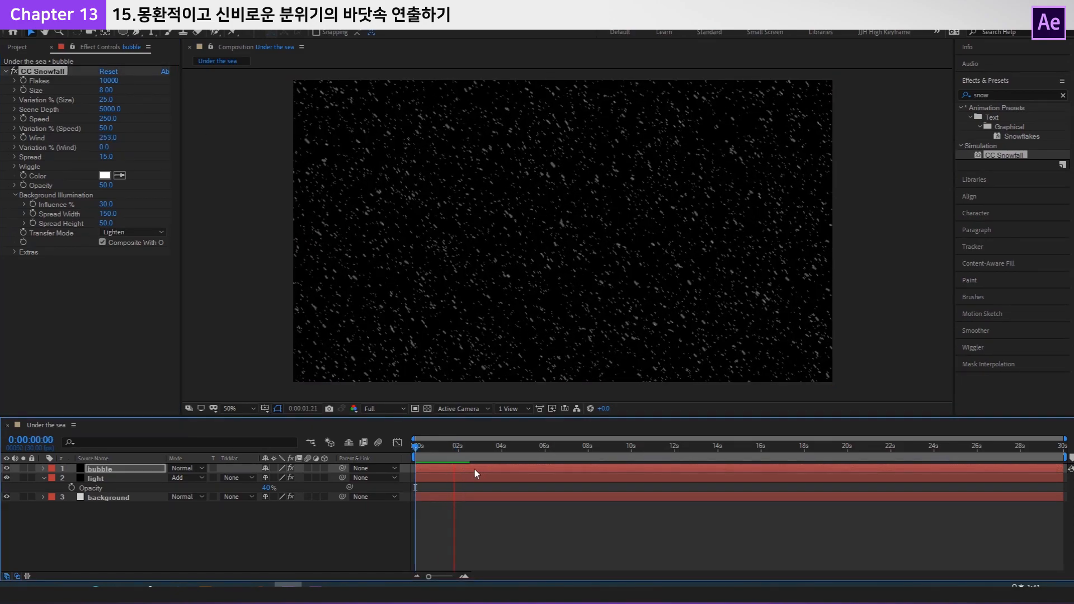
pyautogui.press('space')
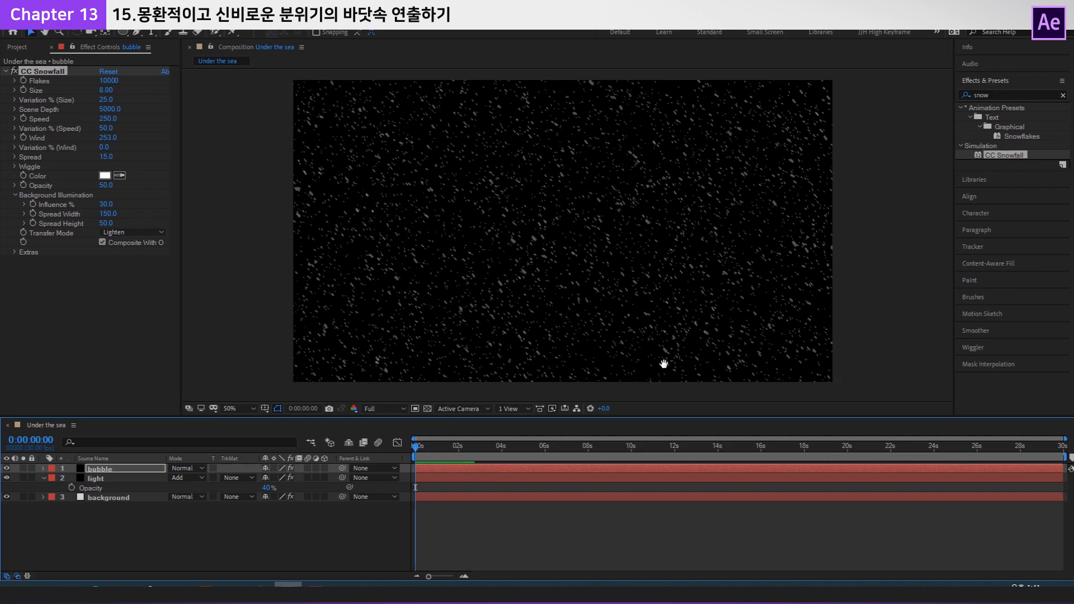
pyautogui.press('space')
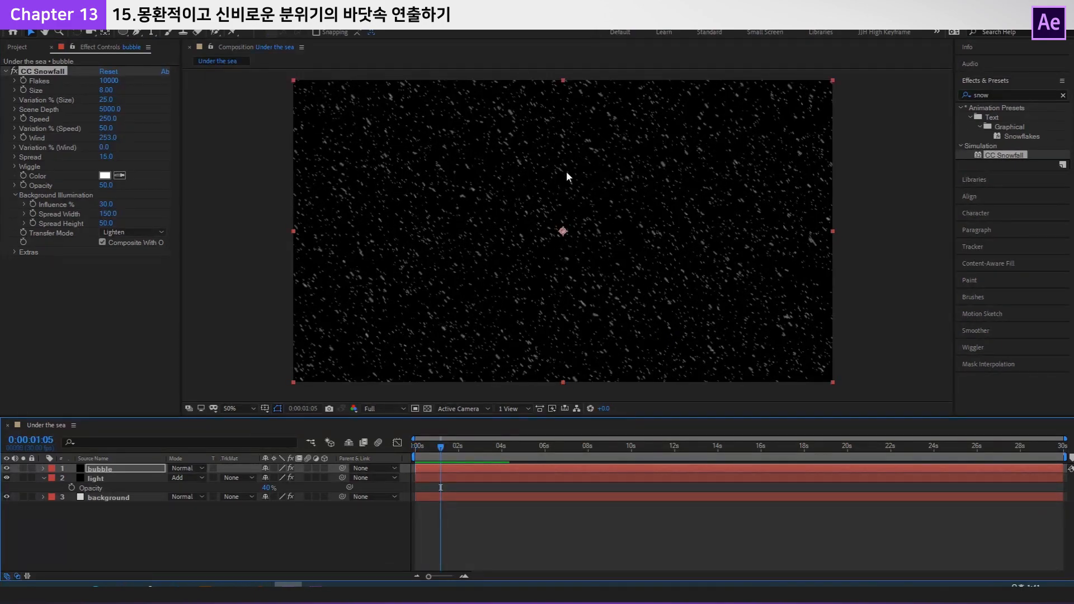
pyautogui.press('space')
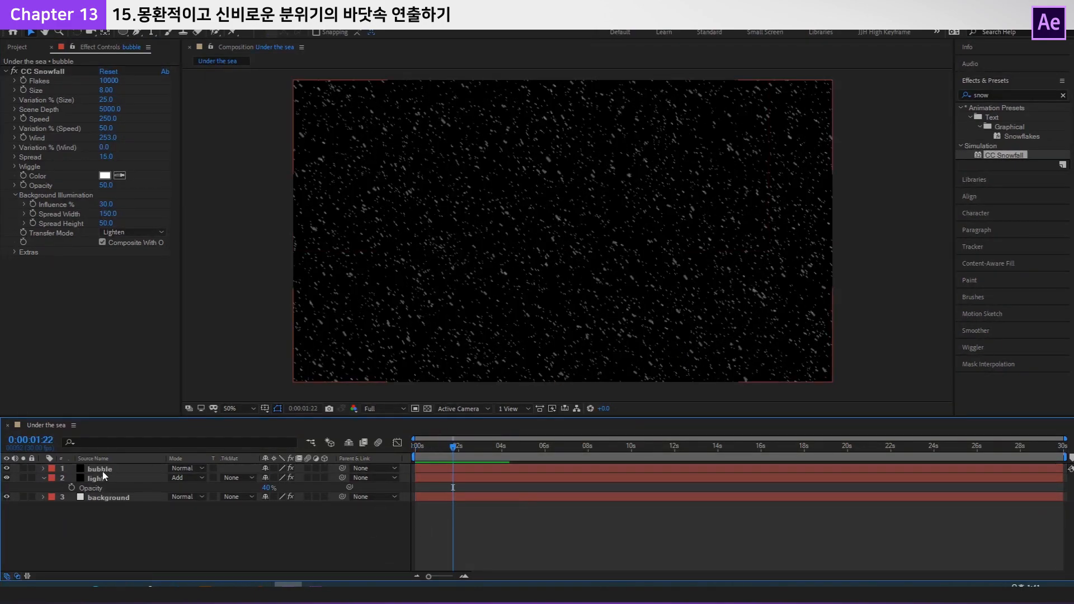
pyautogui.press('space')
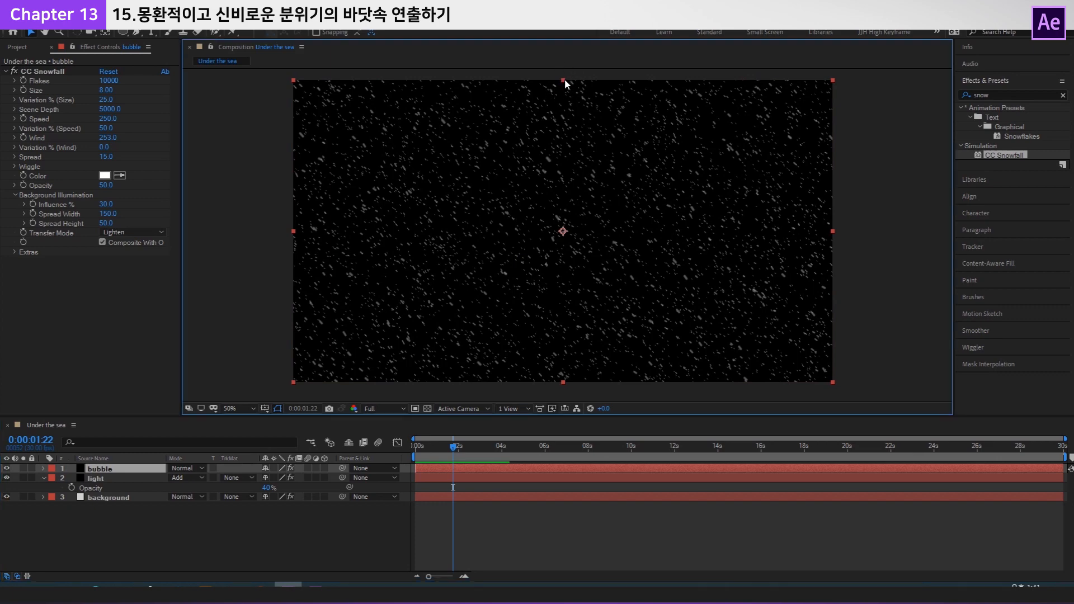
# Flip the bubble layer vertically, set its blending mode to Add and preview it over the light rays.
pyautogui.moveTo(565, 79); pyautogui.dragTo(581, 383)
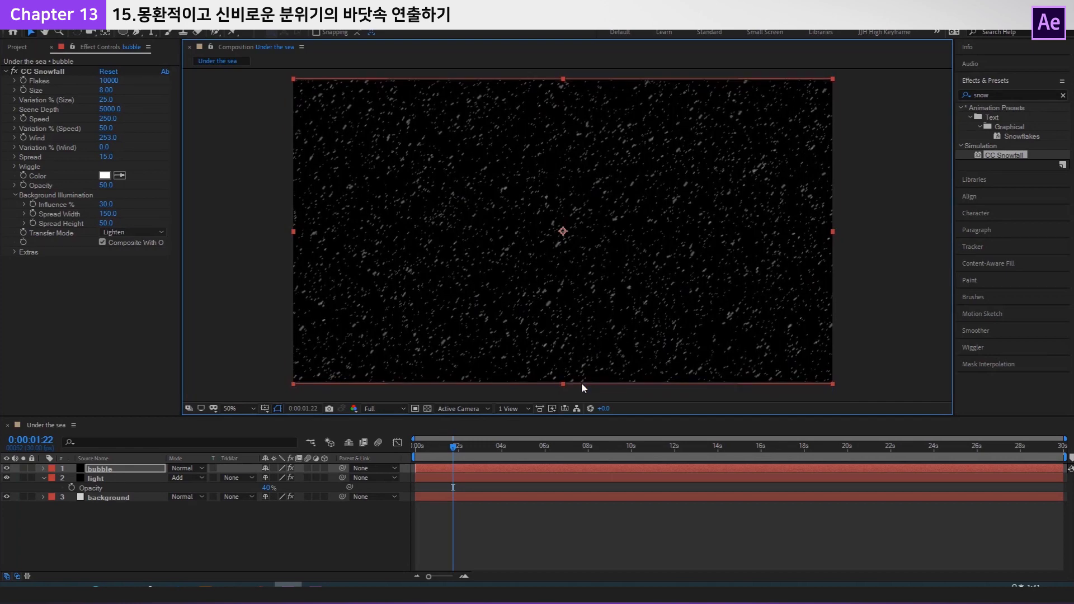
pyautogui.click(176, 472)
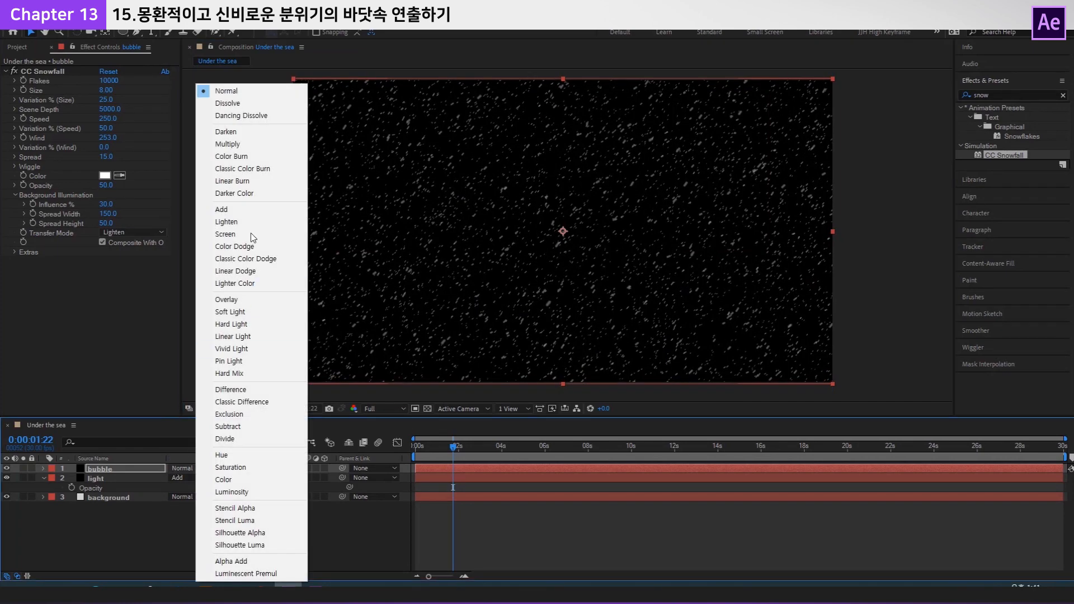
pyautogui.click(224, 210)
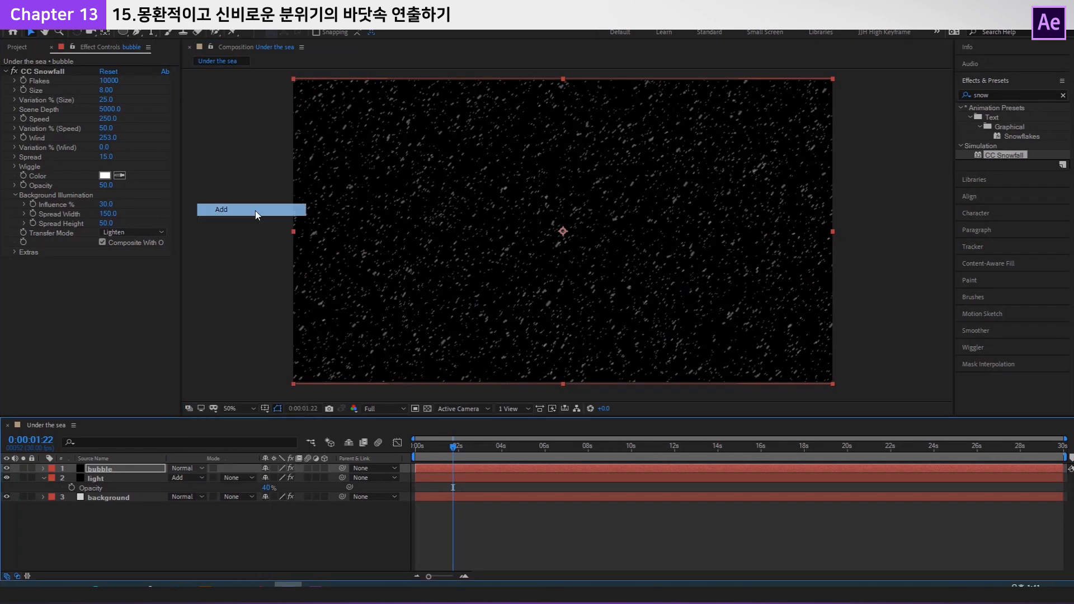
pyautogui.press('Home')
pyautogui.press('space')
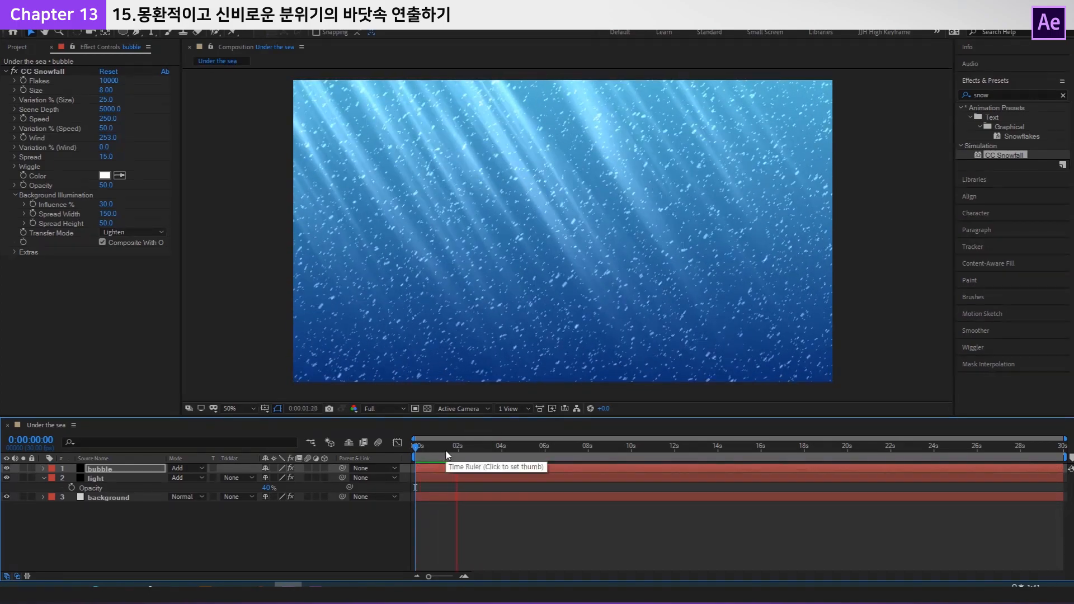
pyautogui.press('space')
pyautogui.click(492, 448)
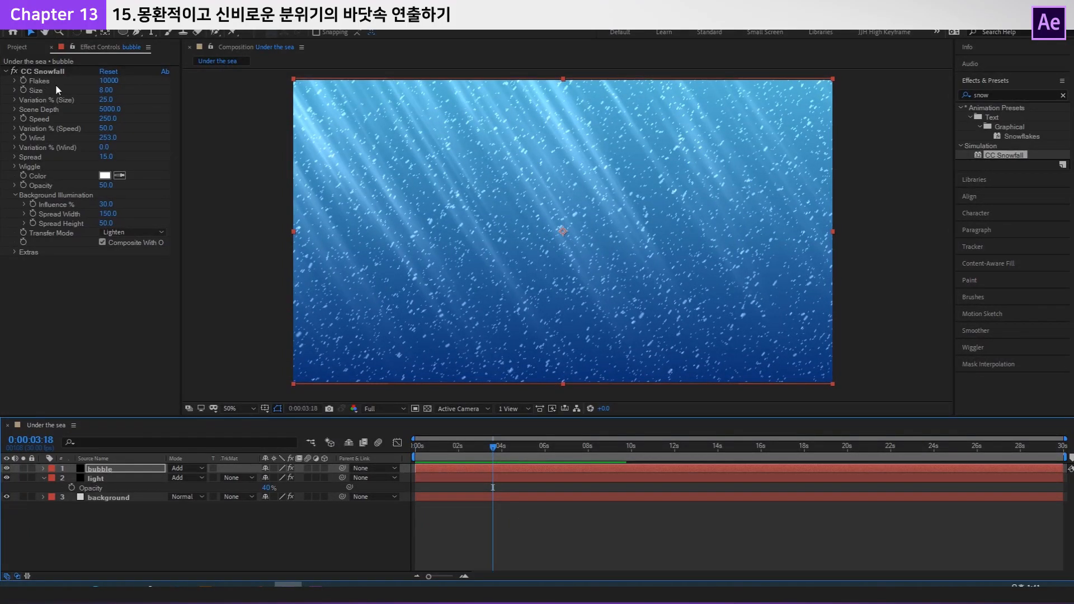
# Set the CC Snowfall flakes to 5000 and the scene depth to 20000 on the bubble layer.
pyautogui.click(109, 81)
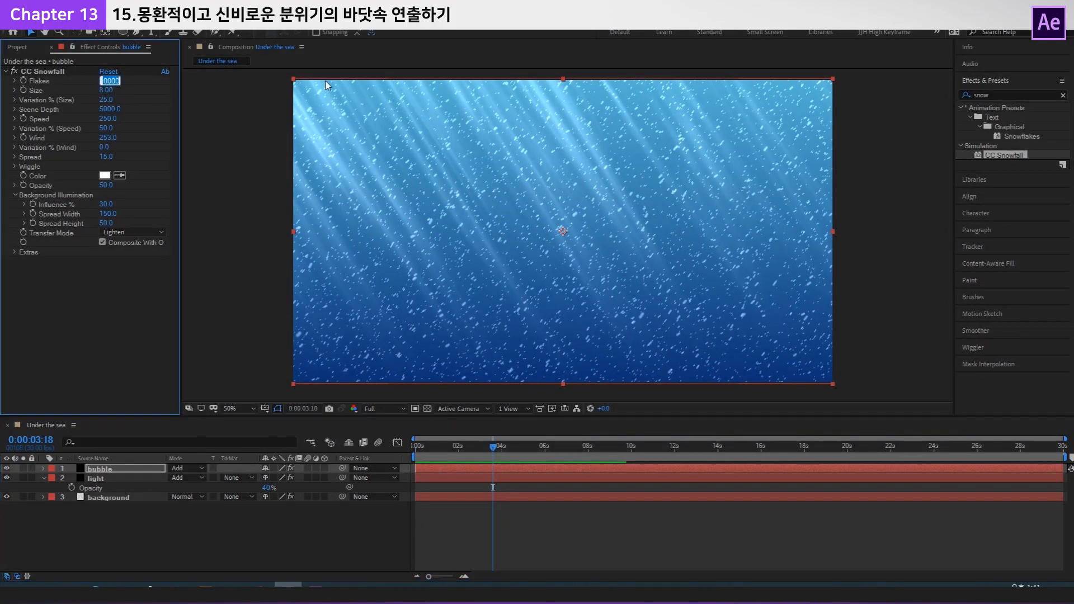
pyautogui.write('5000')
pyautogui.press('Return')
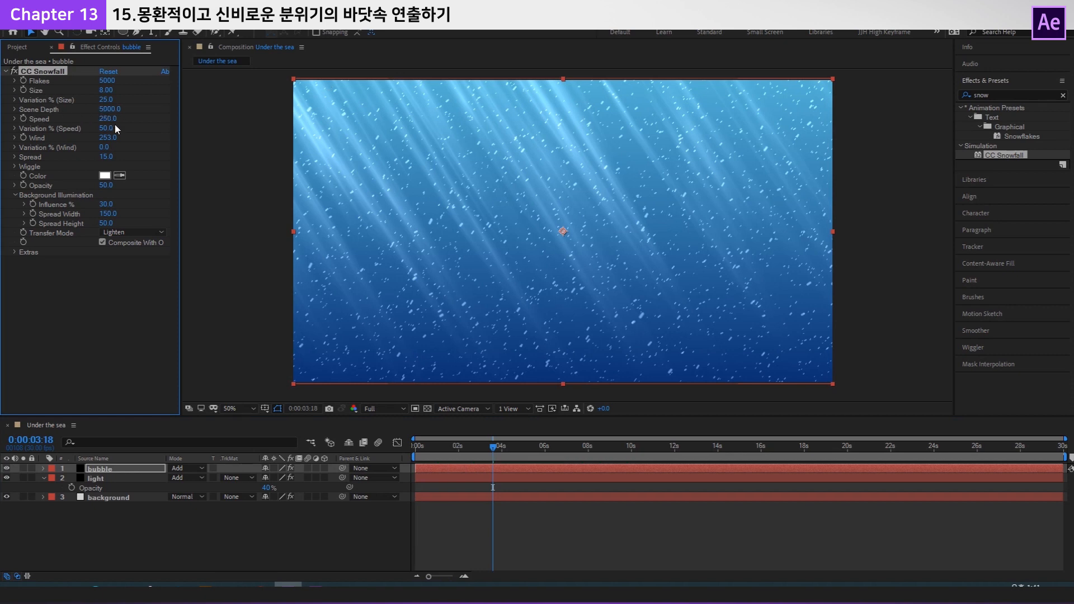
pyautogui.click(112, 109)
pyautogui.write('20000')
pyautogui.press('Return')
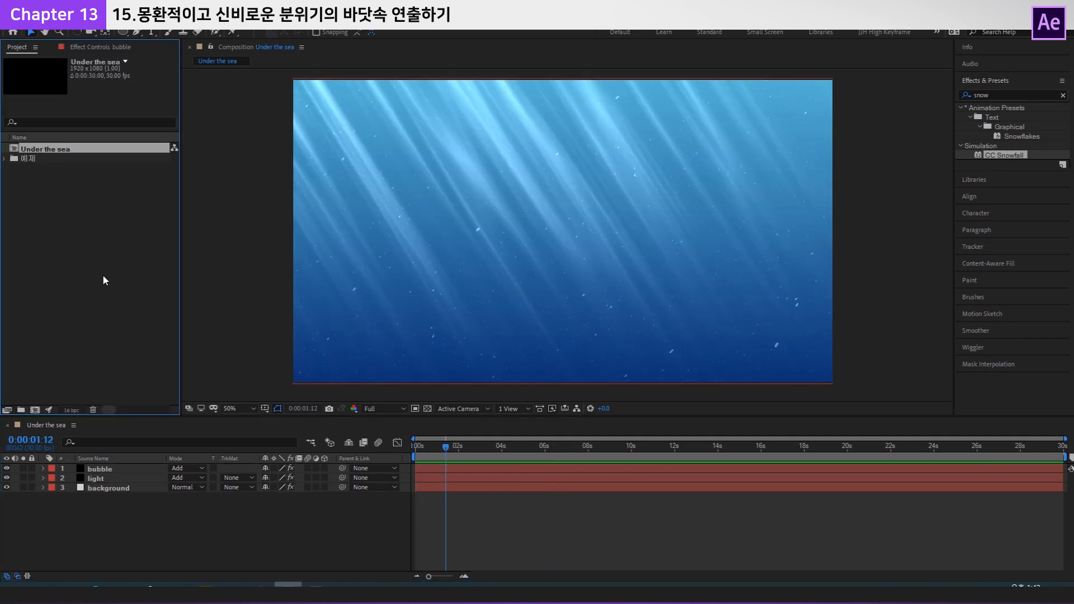
# Import the Illustrator files 고래 (whale) and 잠수함 (submarine) together into the project as footage.
pyautogui.click(102, 279)
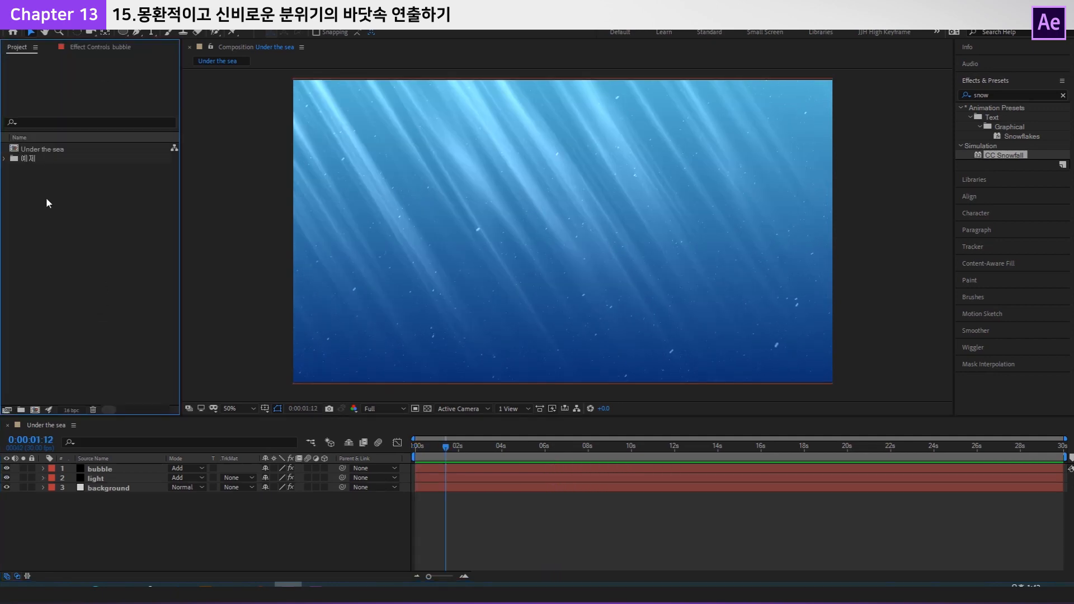
pyautogui.rightClick(46, 197)
pyautogui.moveTo(115, 256)
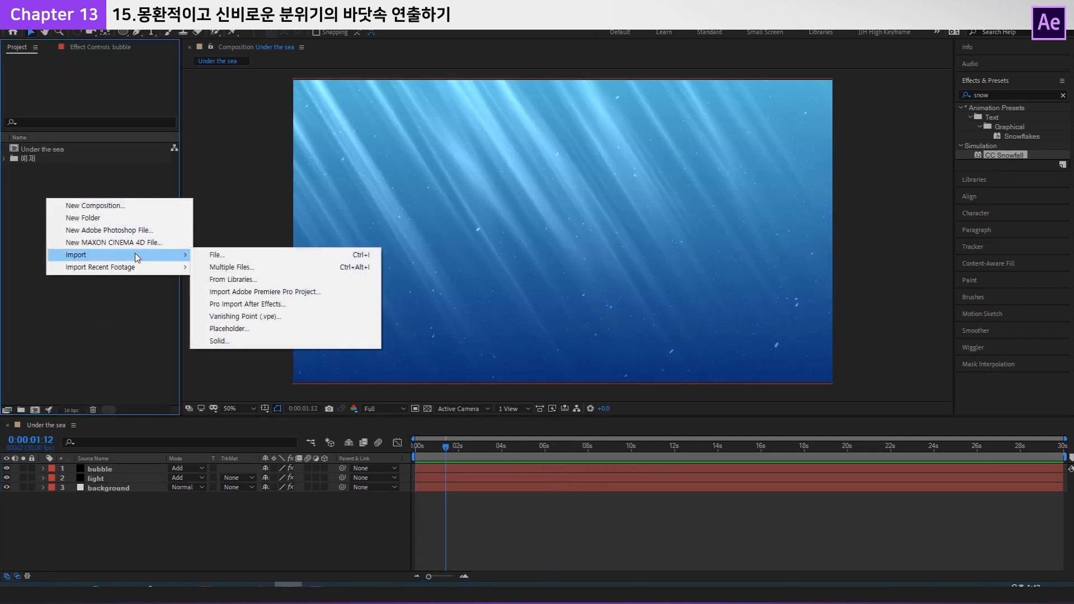
pyautogui.click(228, 255)
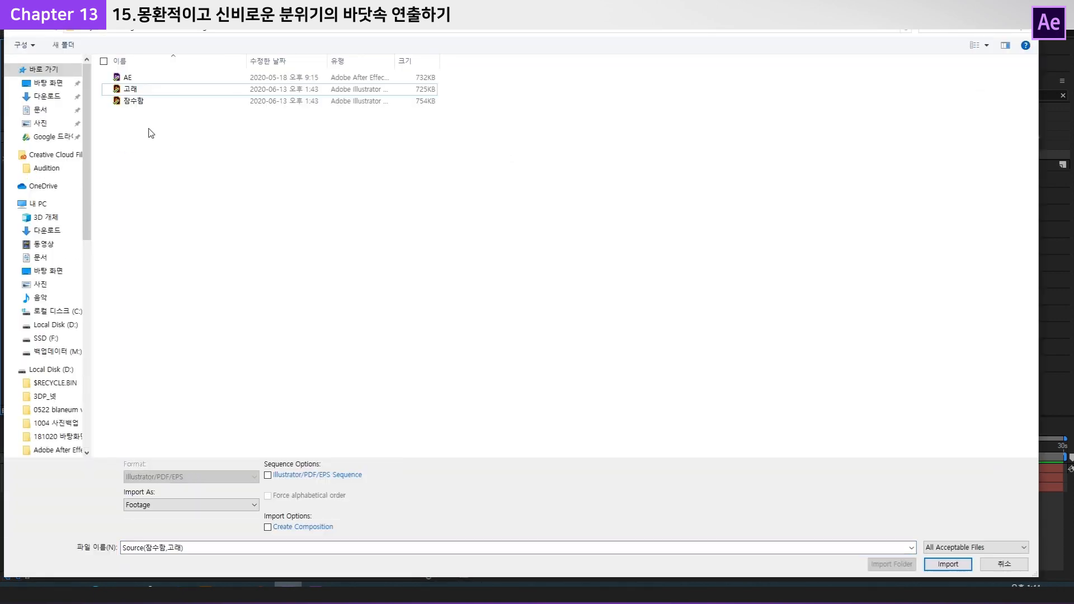
pyautogui.click(131, 89)
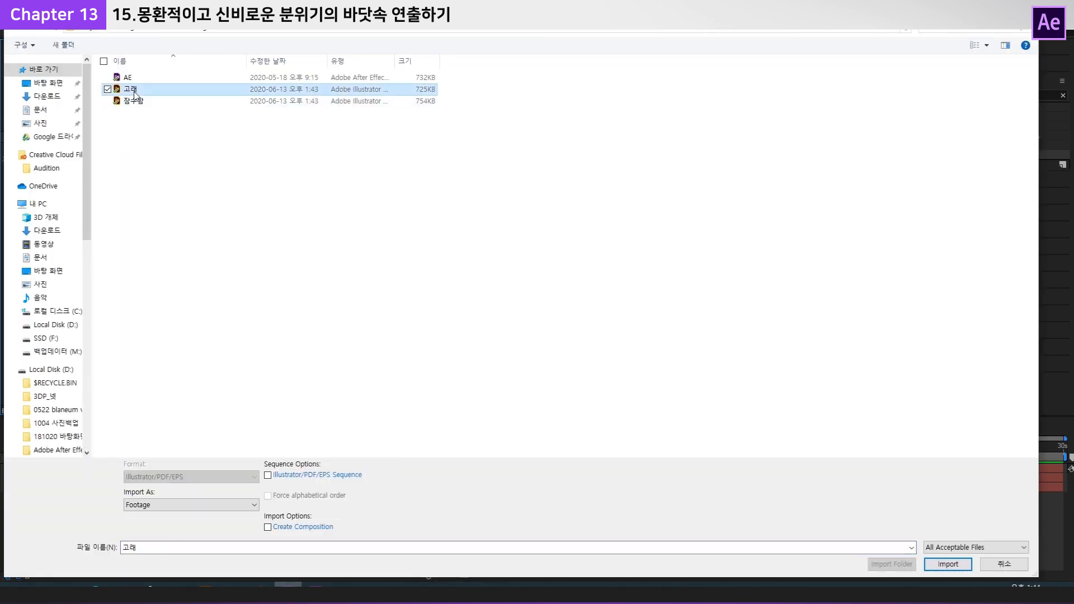
pyautogui.click(133, 101)
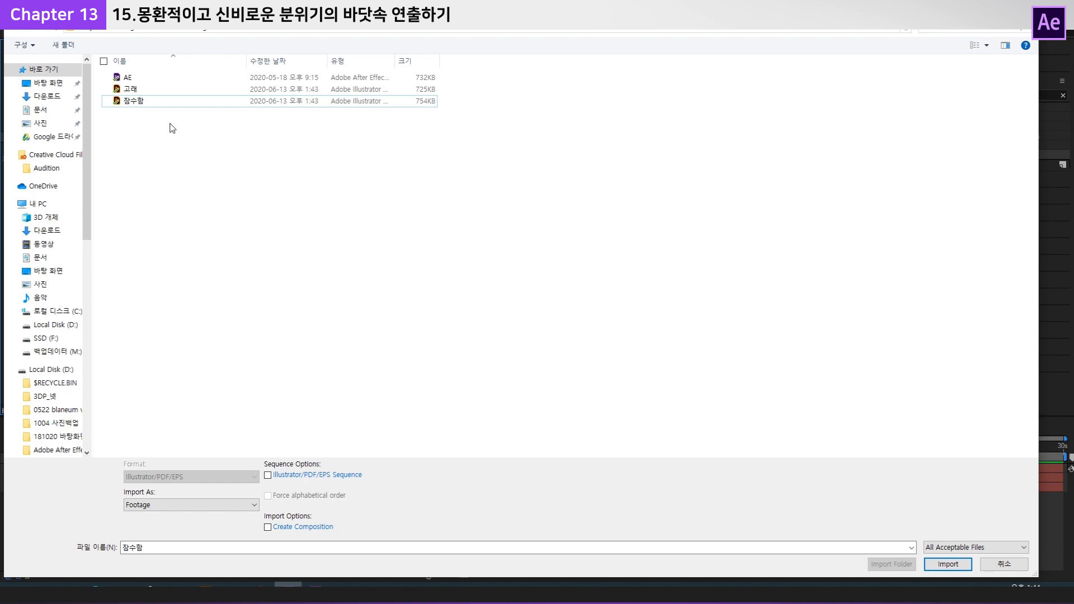
pyautogui.moveTo(144, 114); pyautogui.dragTo(109, 89)
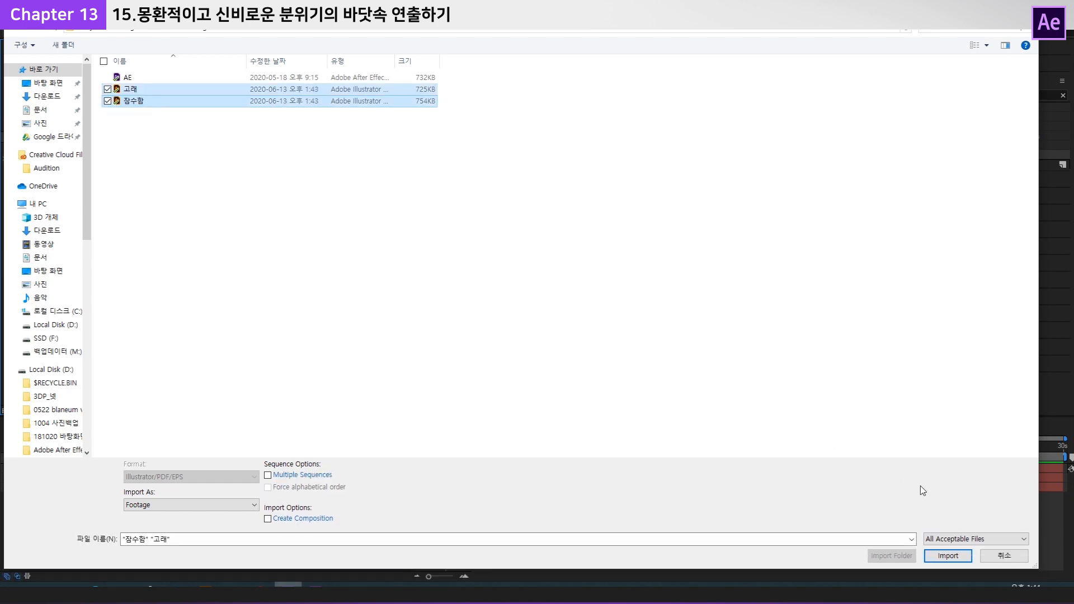
pyautogui.click(948, 555)
pyautogui.click(47, 161)
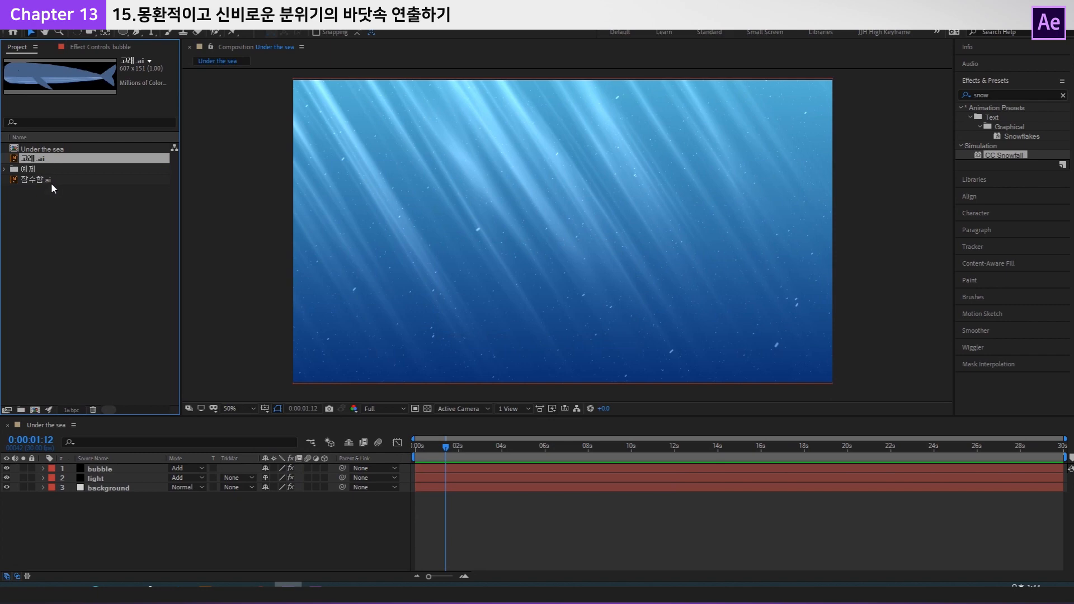
pyautogui.click(105, 187)
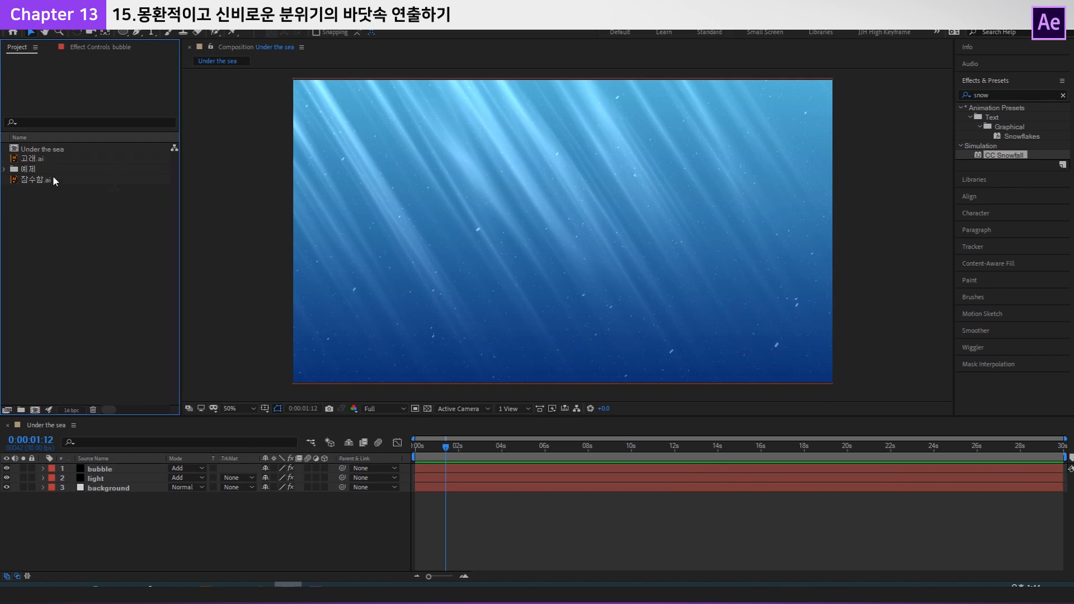
# Place 고래.ai near the centre of the composition as the top layer, scale it to about two-thirds and preview the scene.
pyautogui.moveTo(34, 157); pyautogui.dragTo(569, 244)
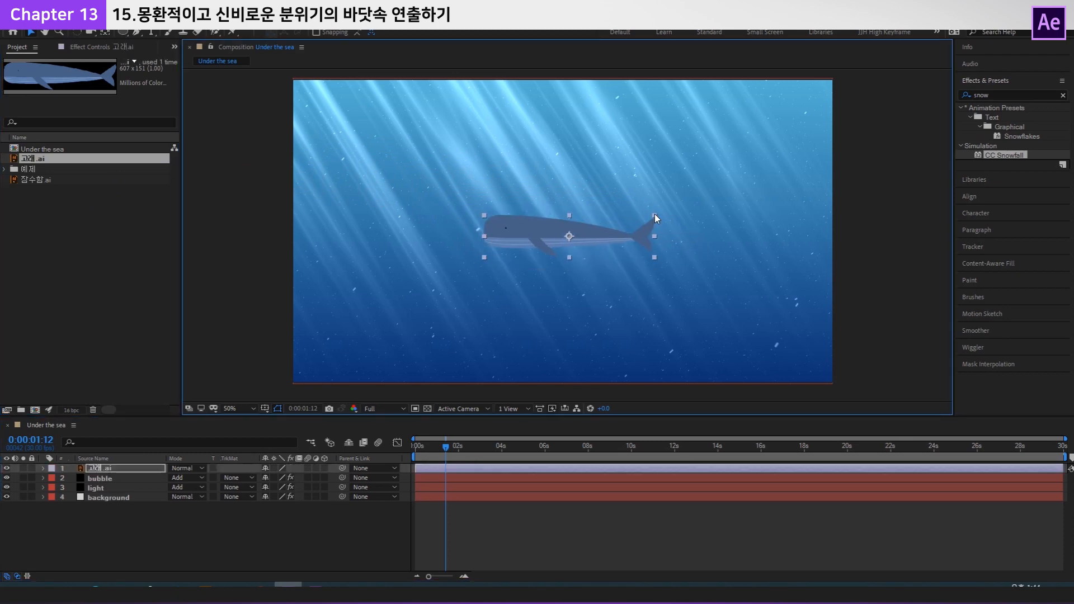
pyautogui.moveTo(654, 215); pyautogui.dragTo(635, 220)
pyautogui.press('Home')
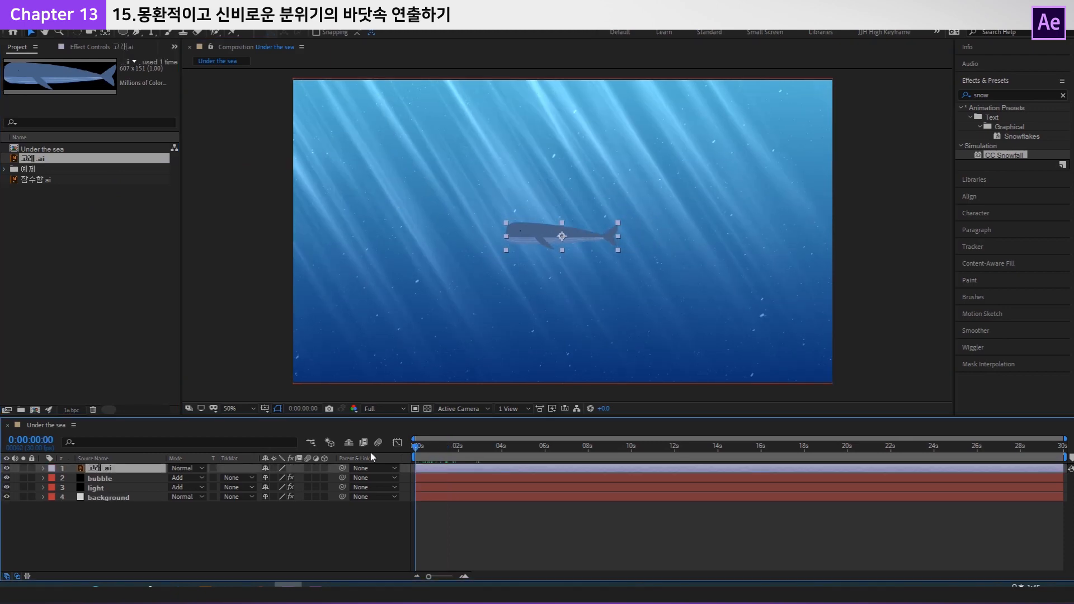
pyautogui.press('space')
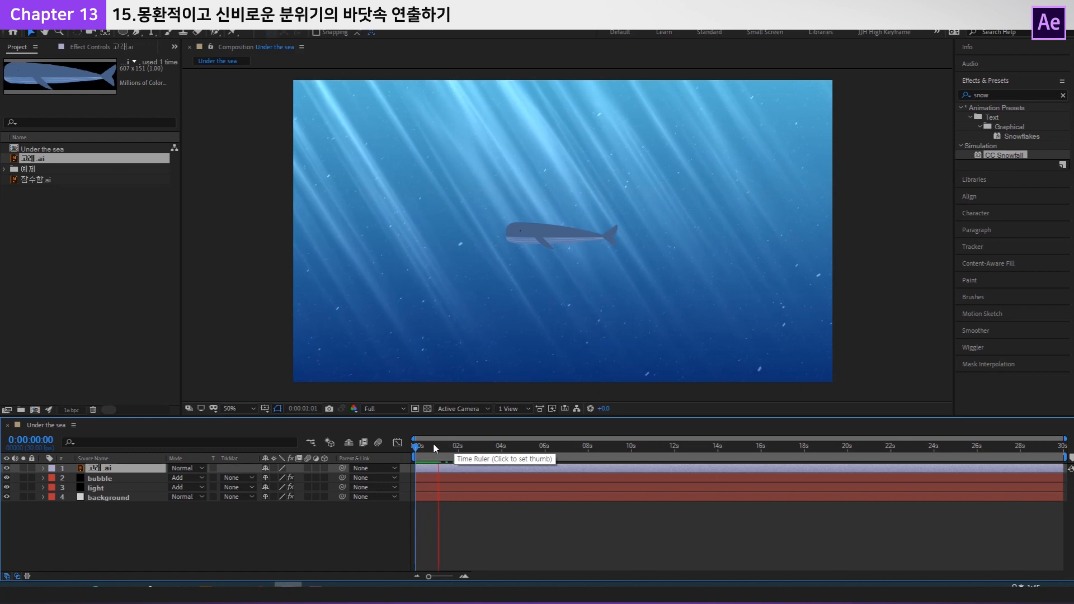
pyautogui.press('space')
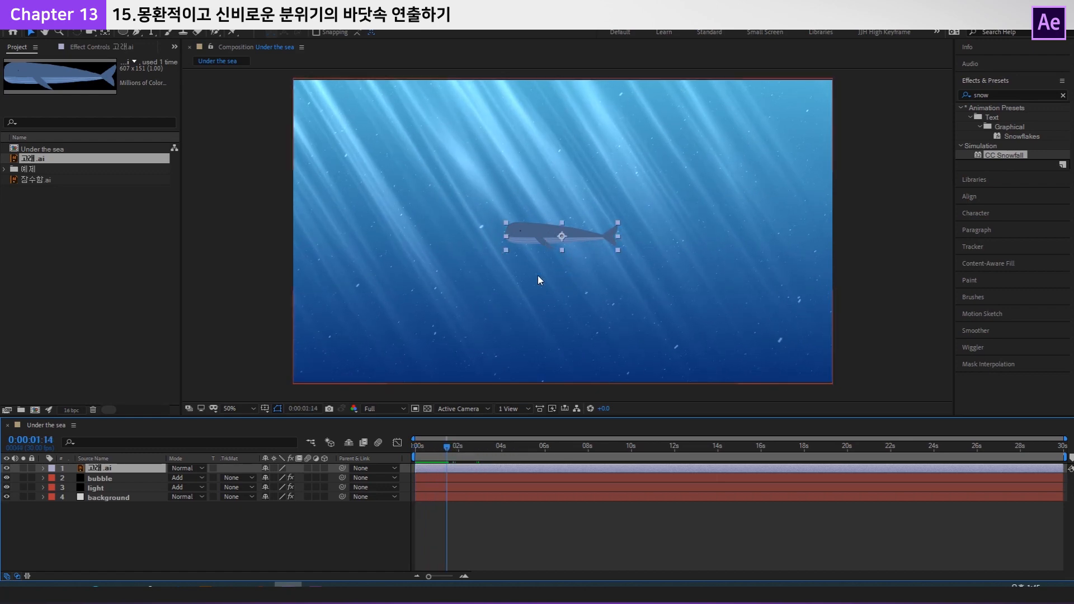
pyautogui.press('Home')
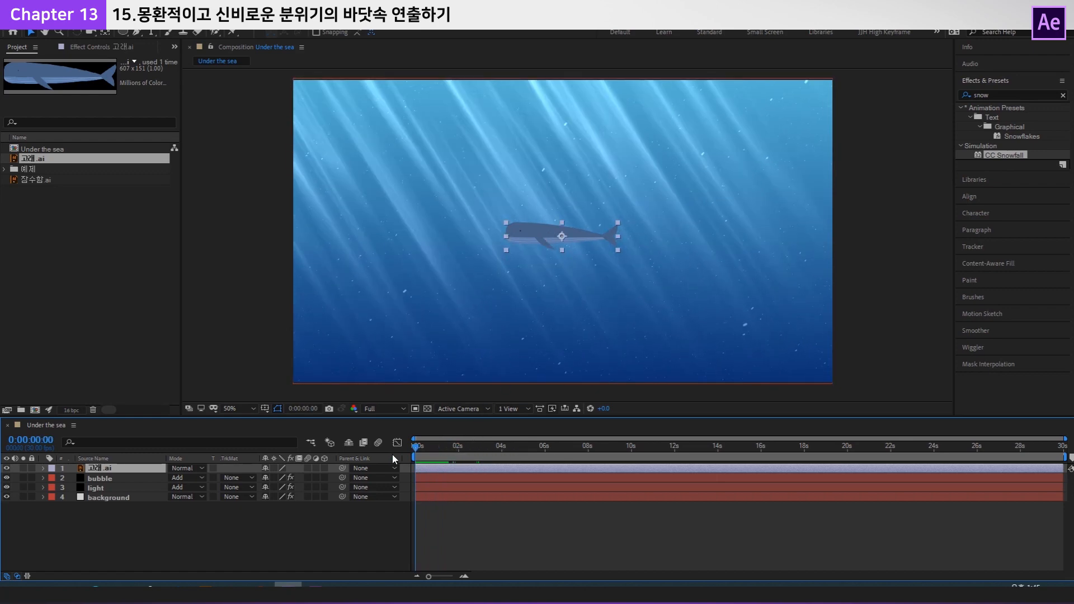
pyautogui.press('space')
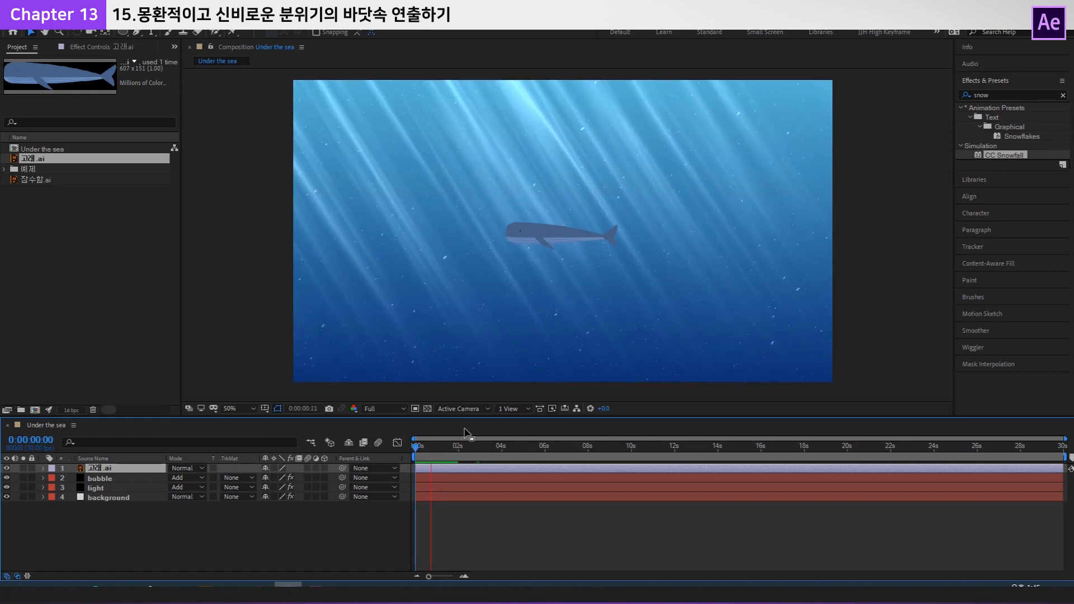
pyautogui.press('space')
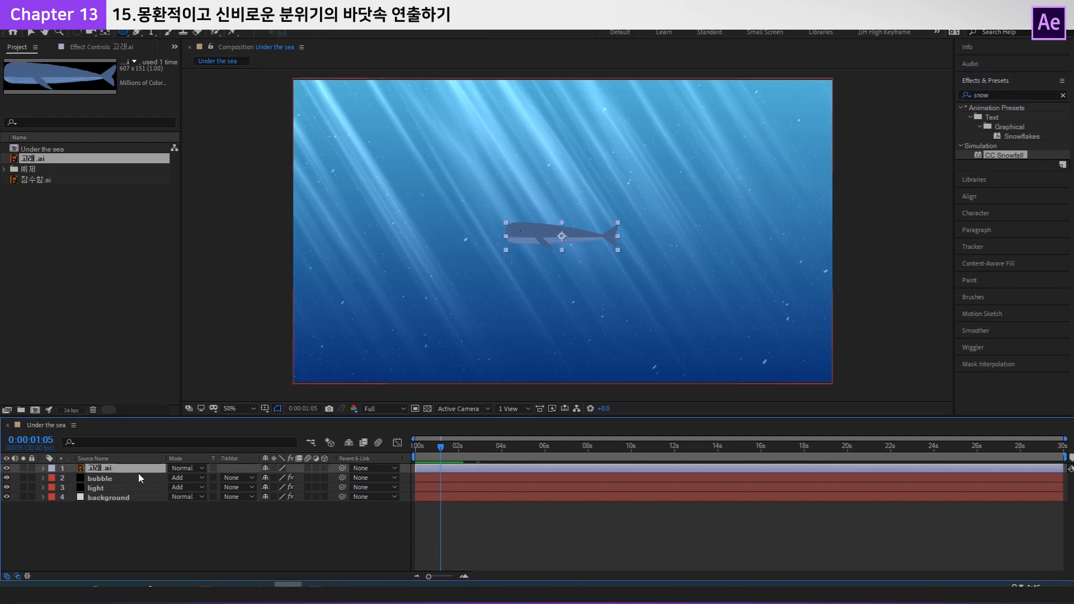
# Apply the Levels effect to the 고래.ai layer and darken the whale by raising Input Black to 6225.9.
pyautogui.click(1043, 92)
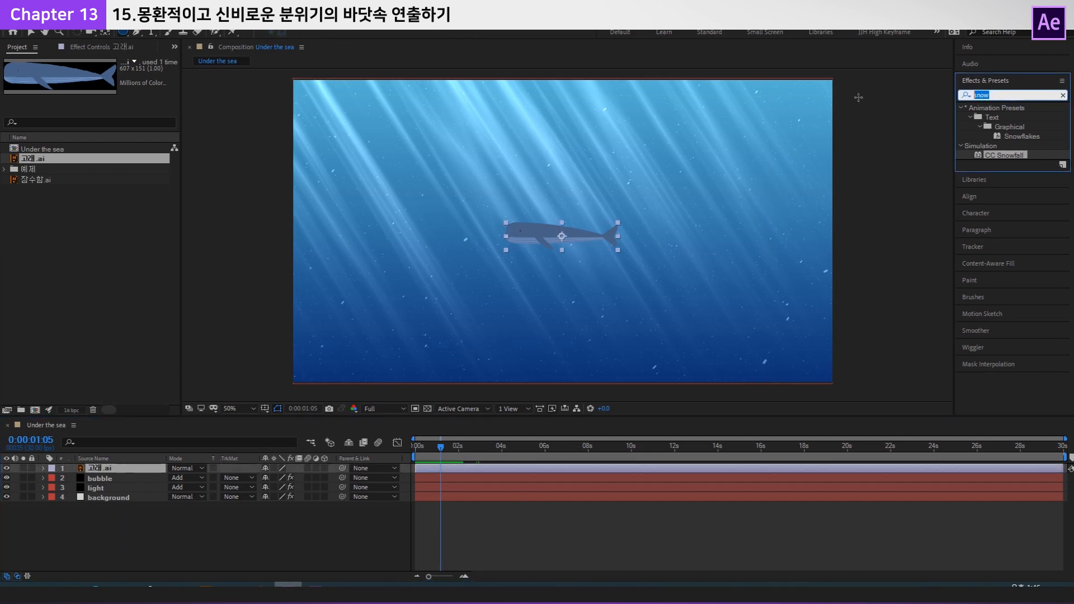
pyautogui.write('level')
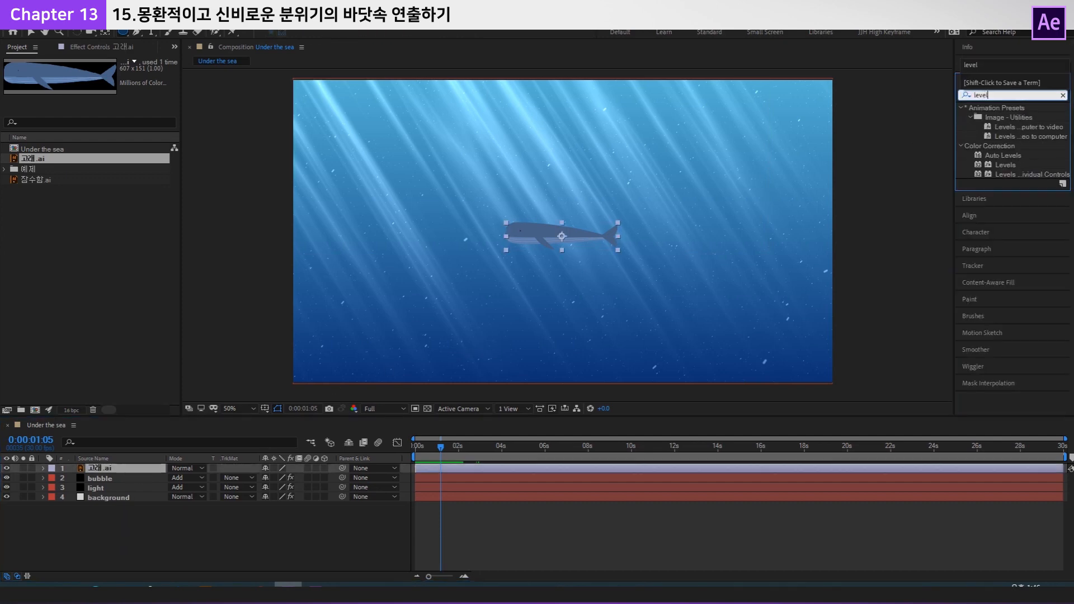
pyautogui.moveTo(1005, 165); pyautogui.dragTo(109, 473)
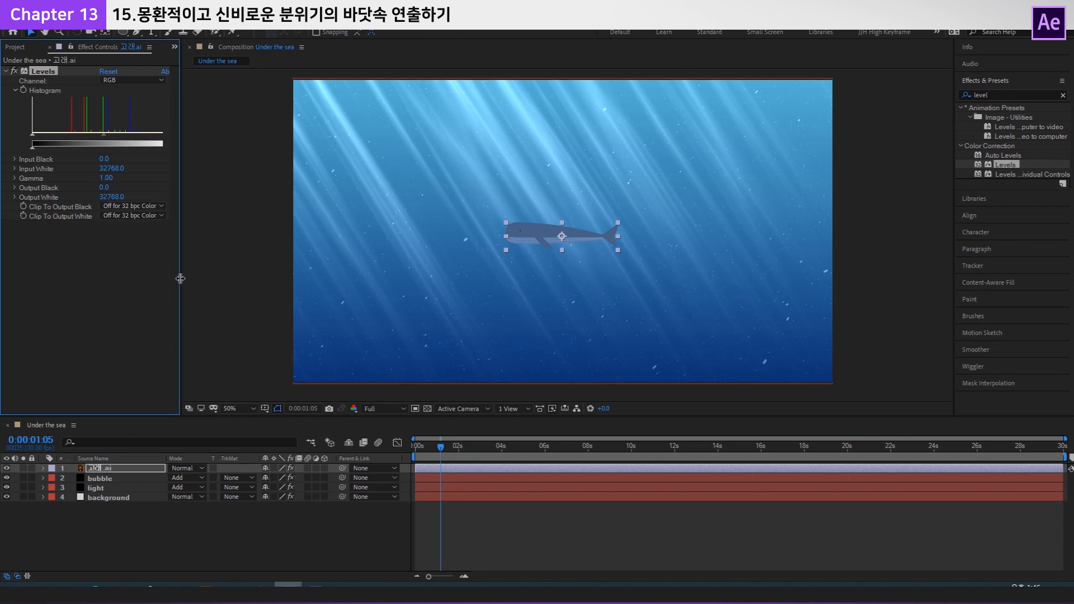
pyautogui.click(111, 468)
pyautogui.moveTo(105, 159); pyautogui.dragTo(109, 159)
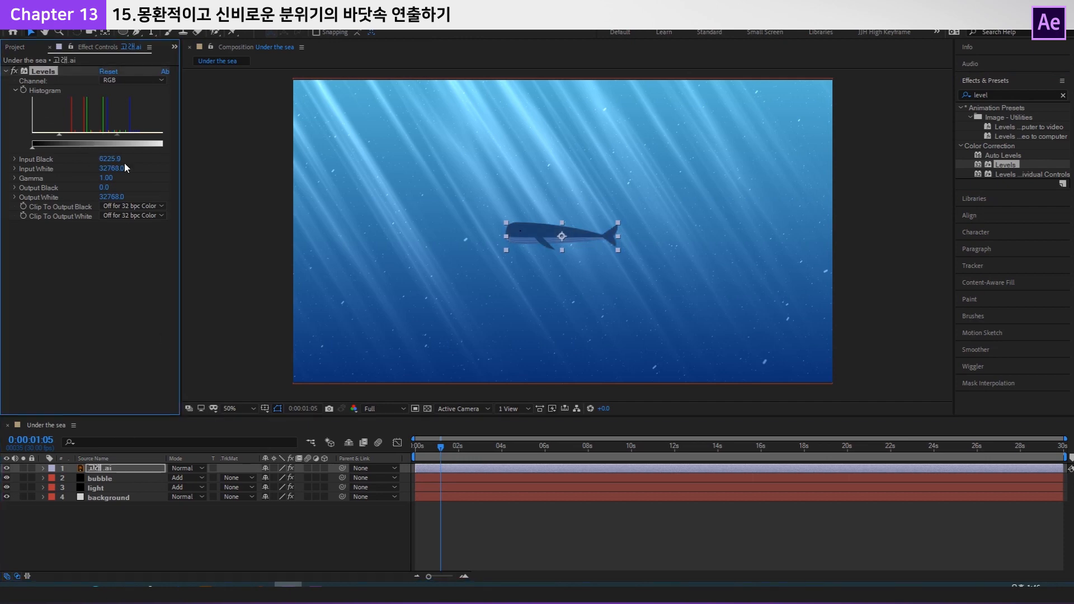
# Move the whale horizontally to the right side of the scene (Position 1592, 558) and set a Position keyframe at 0:00:00:00.
pyautogui.click(16, 47)
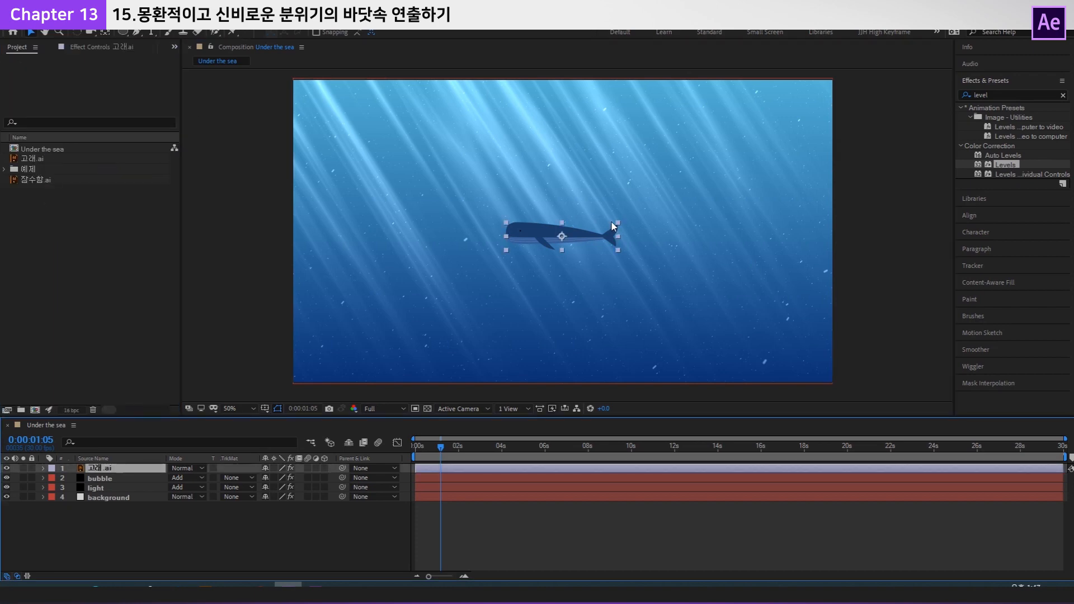
pyautogui.moveTo(613, 223); pyautogui.dragTo(760, 243)
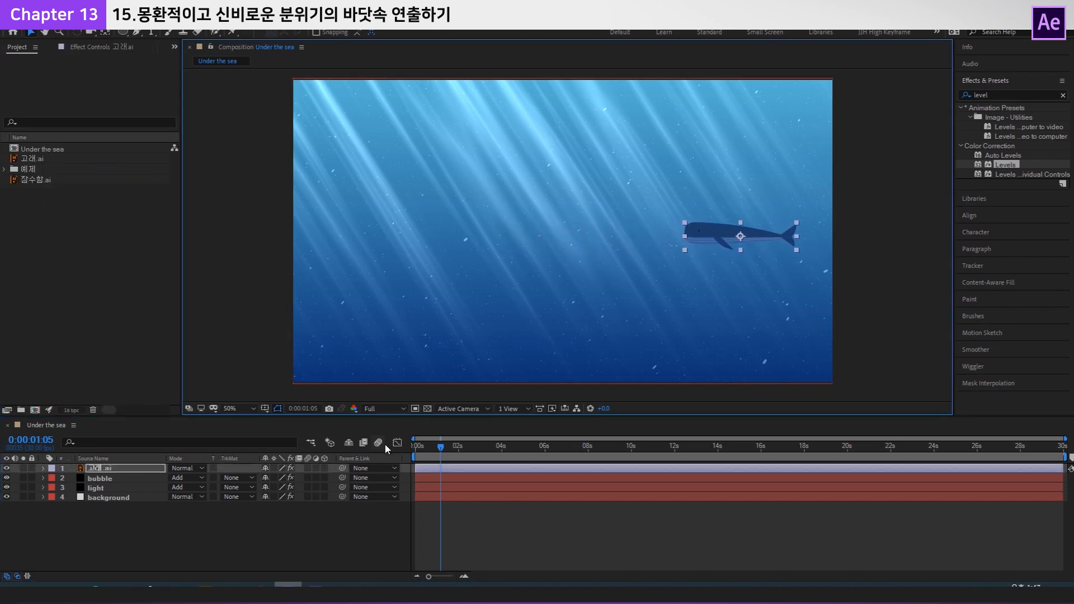
pyautogui.moveTo(450, 454); pyautogui.dragTo(400, 452)
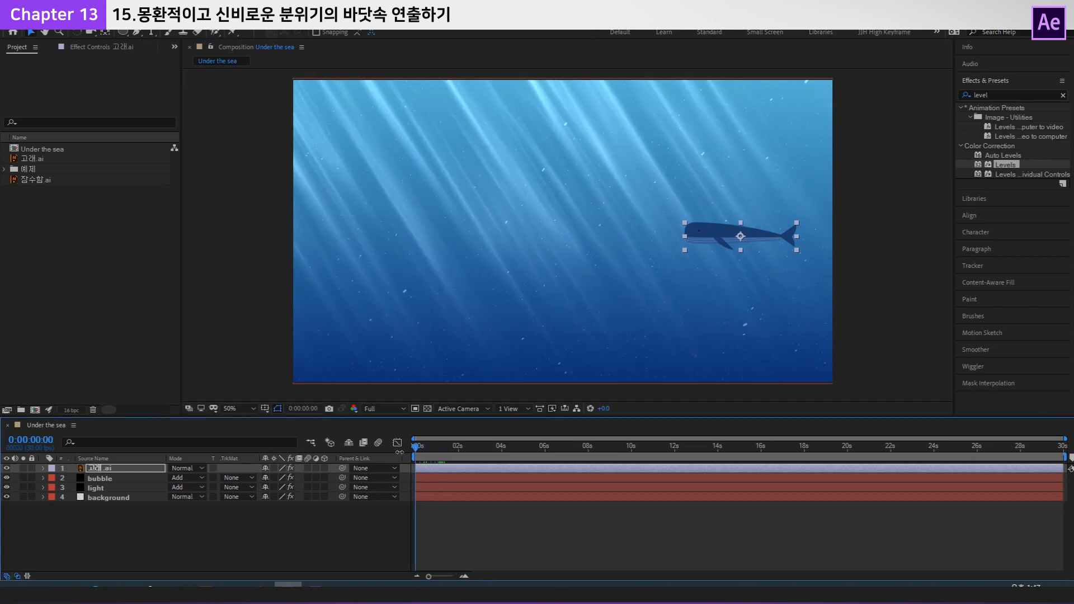
pyautogui.press('p')
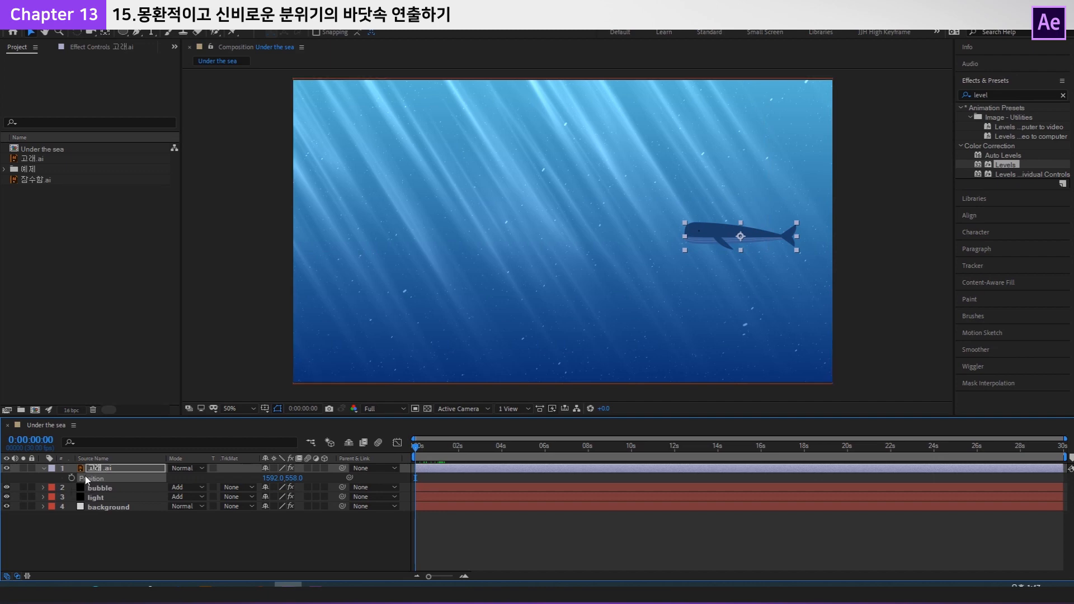
pyautogui.click(71, 478)
# At 0:00:29:29, move the whale straight left to Position 322, 558 to keyframe its swim, and preview from the start.
pyautogui.moveTo(423, 451); pyautogui.dragTo(1063, 461)
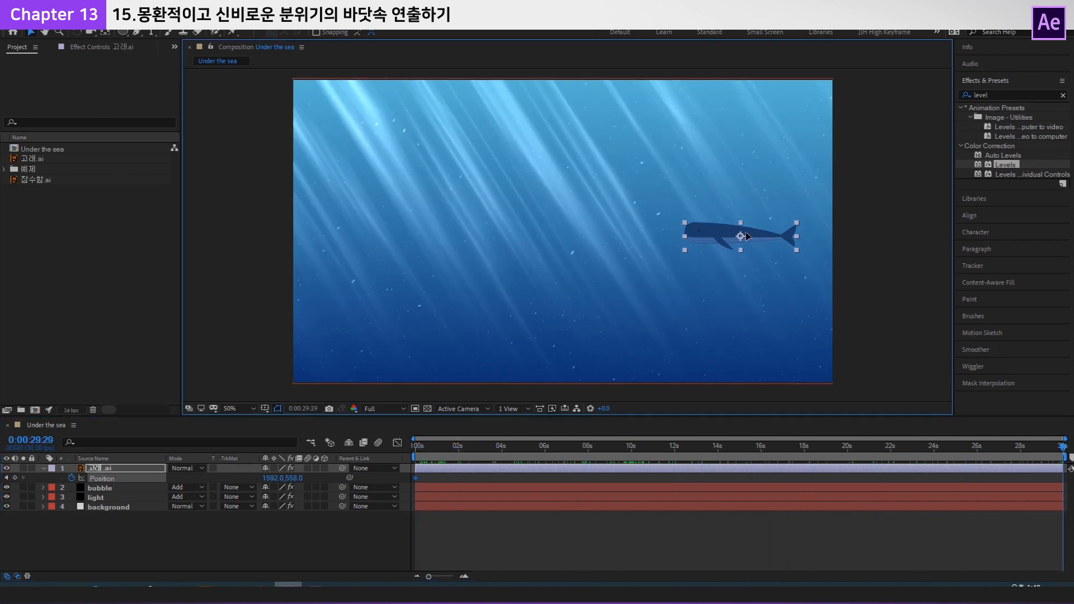
pyautogui.moveTo(722, 232); pyautogui.dragTo(344, 233)
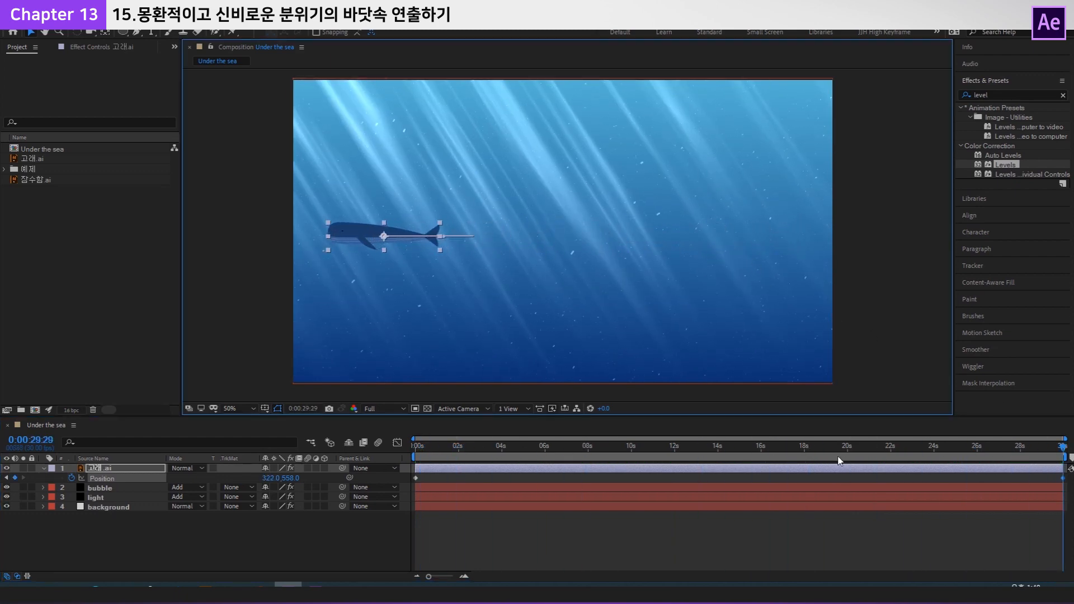
pyautogui.press('Home')
pyautogui.press('space')
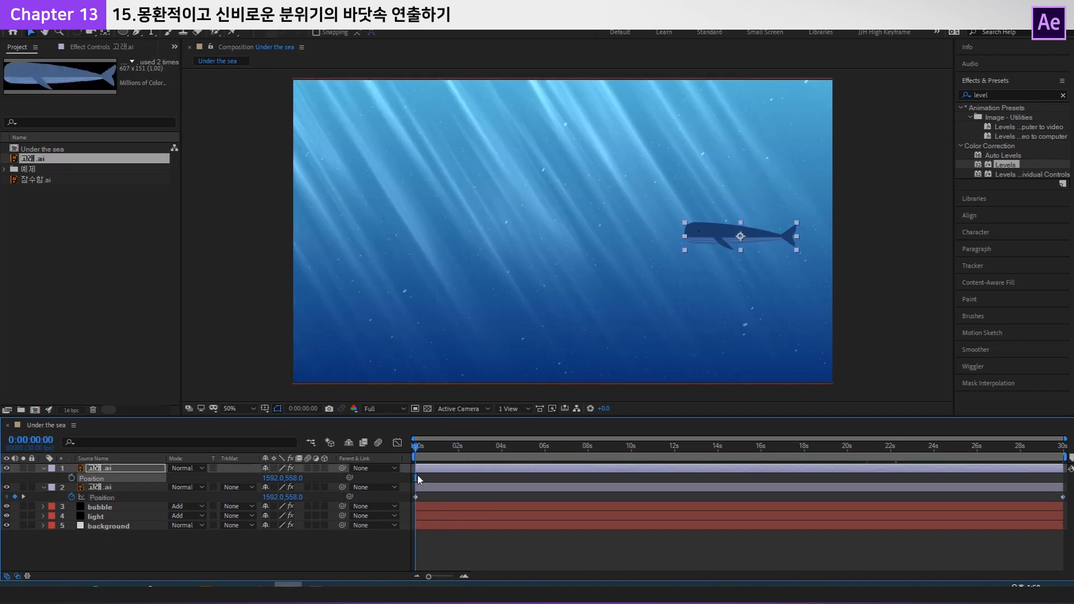
# Place smaller, fainter whale copies around the large whale, starting at its upper left, and preview the swimming group.
pyautogui.moveTo(739, 235); pyautogui.dragTo(638, 186)
pyautogui.moveTo(690, 202); pyautogui.dragTo(693, 215)
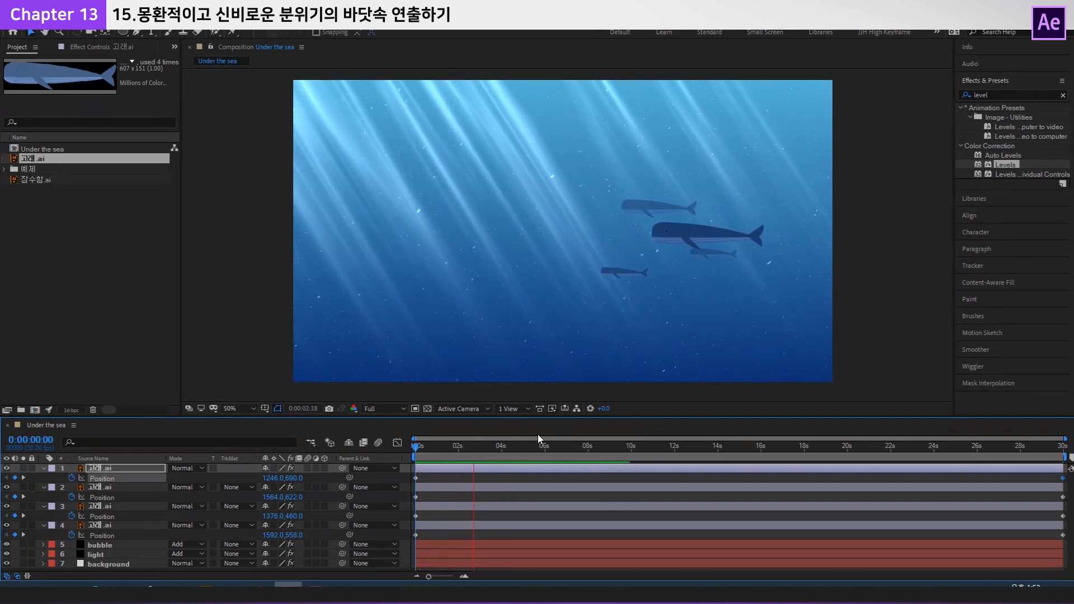
pyautogui.click(86, 223)
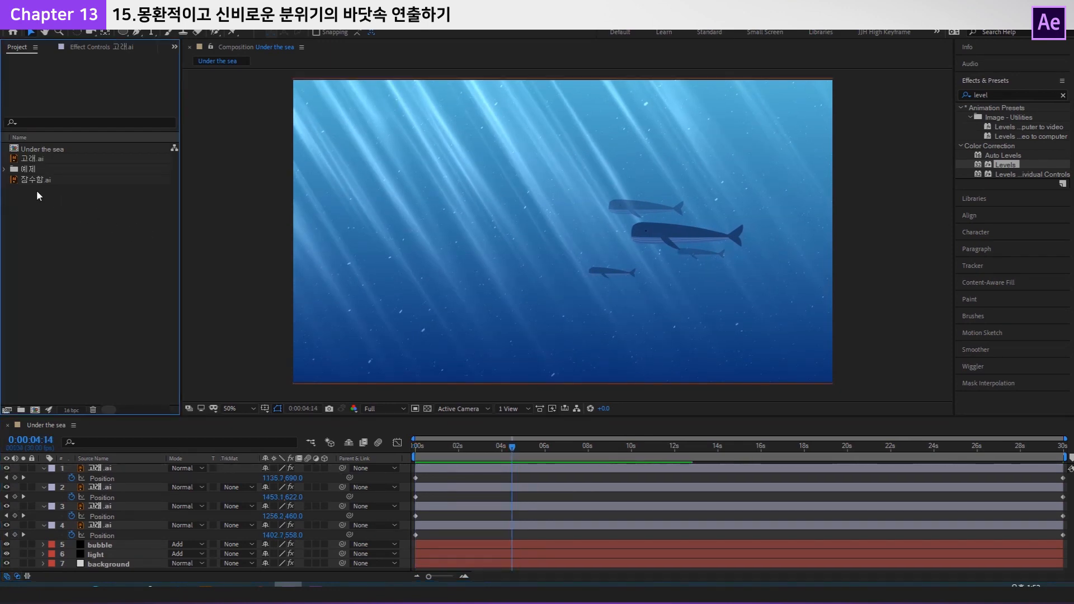
# Place 잠수함.ai near the centre of the composition as the top layer and duplicate it in place.
pyautogui.moveTo(29, 179); pyautogui.dragTo(553, 231)
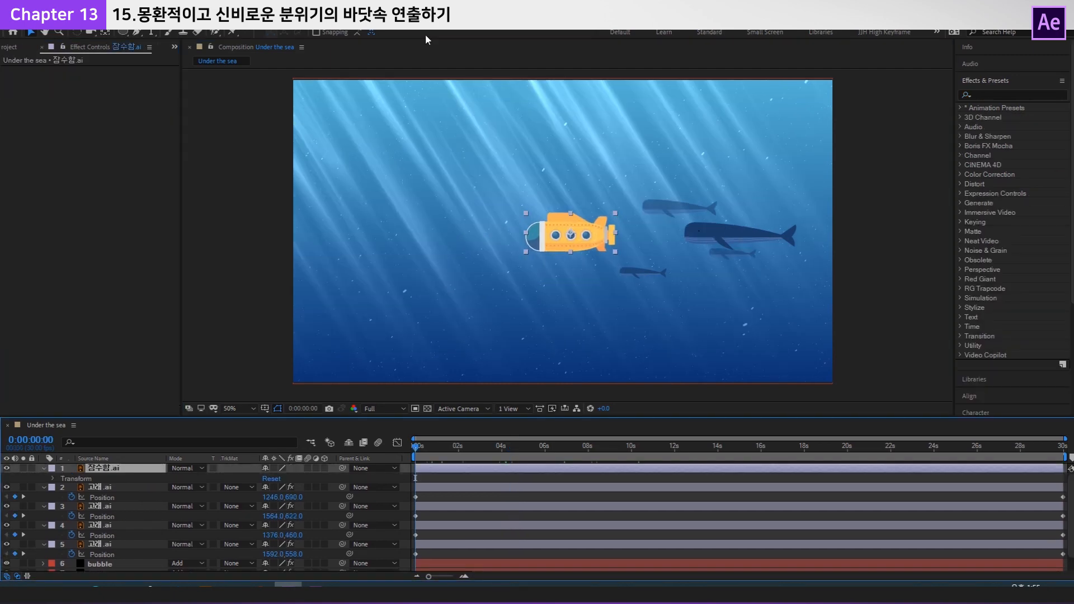
pyautogui.click(563, 482)
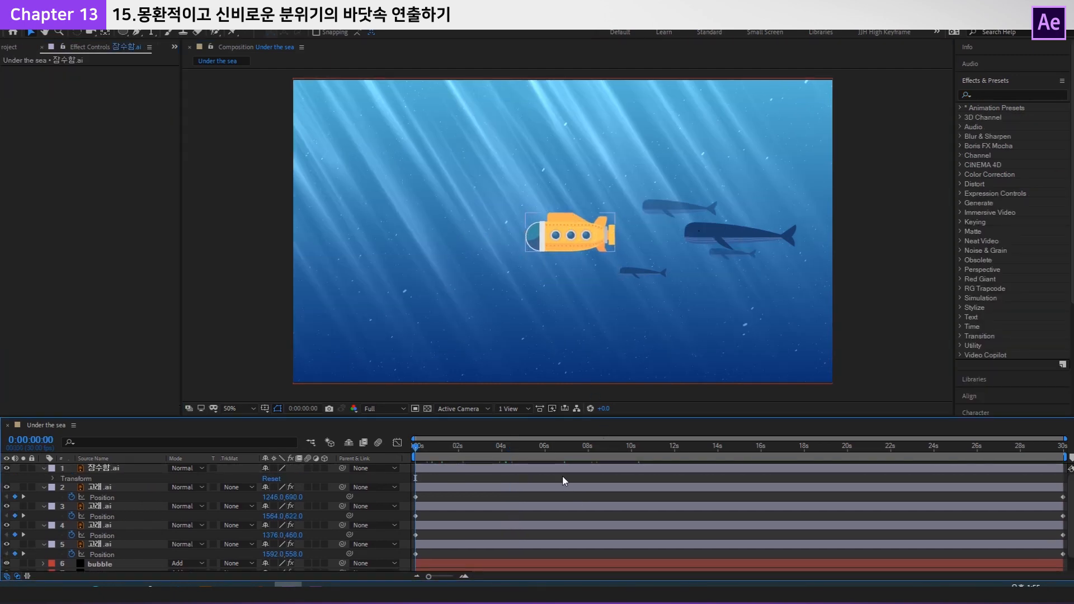
pyautogui.click(565, 469)
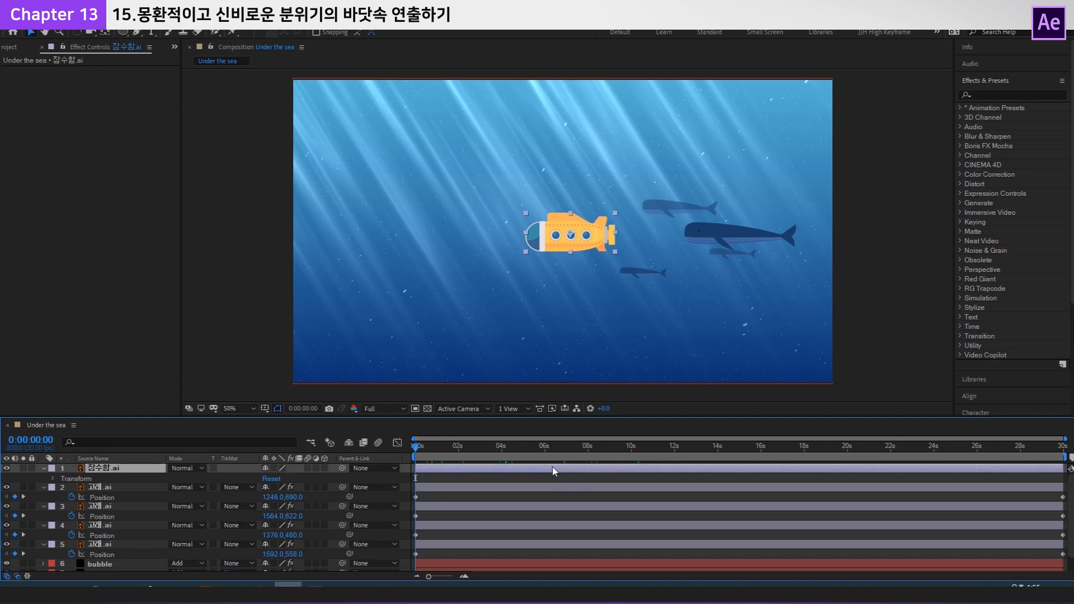
pyautogui.hotkey('ctrl', 'd')
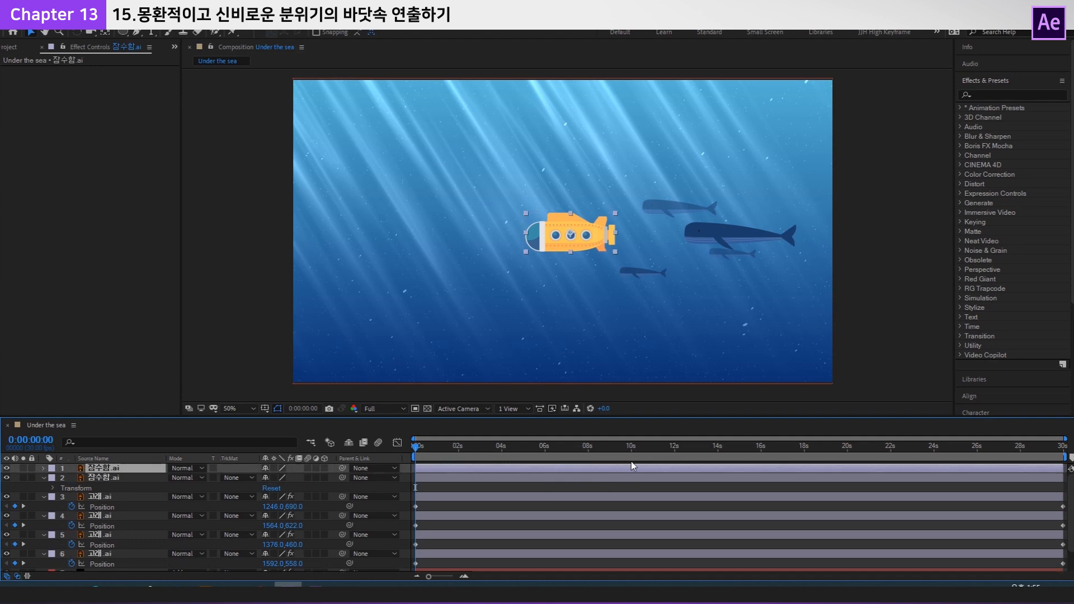
pyautogui.moveTo(585, 237); pyautogui.dragTo(594, 180)
pyautogui.hotkey('ctrl', 'z')
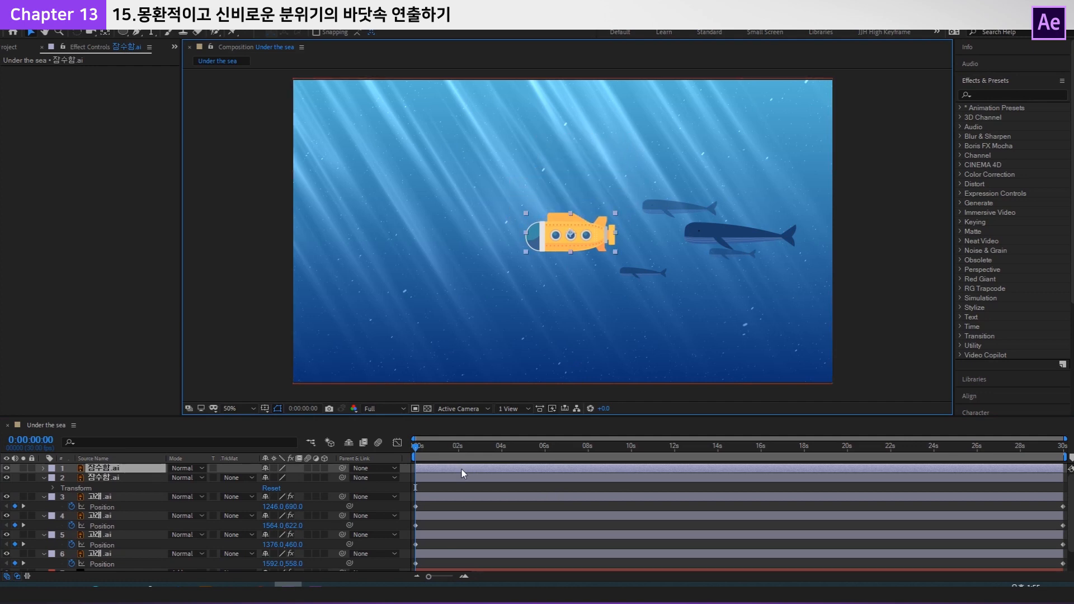
# Apply the Tint effect to the upper 잠수함.ai layer and map black to dark navy 0F1C3E.
pyautogui.click(991, 94)
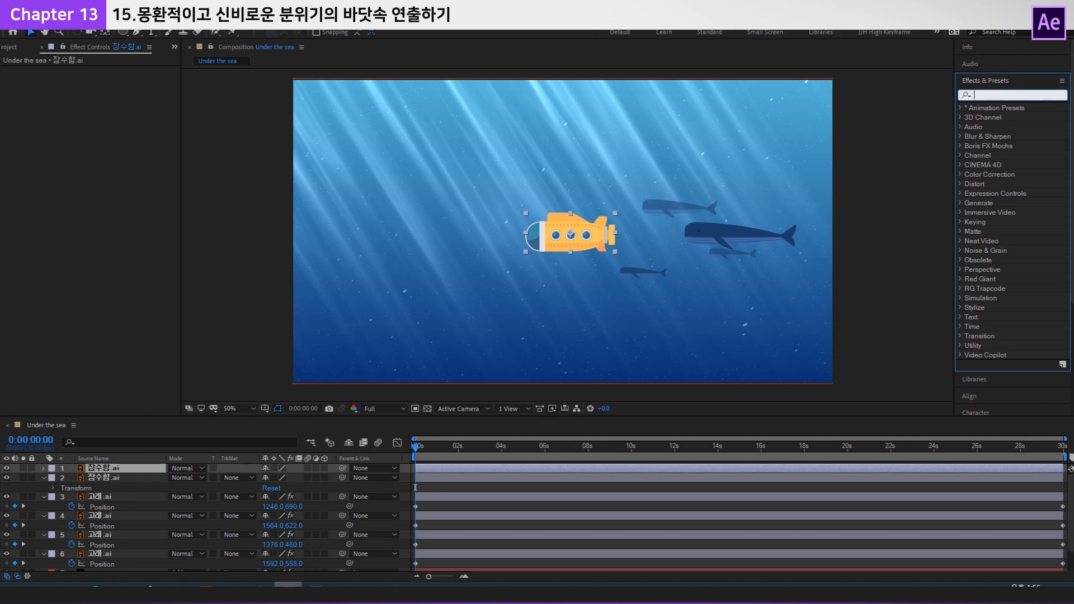
pyautogui.write('tint')
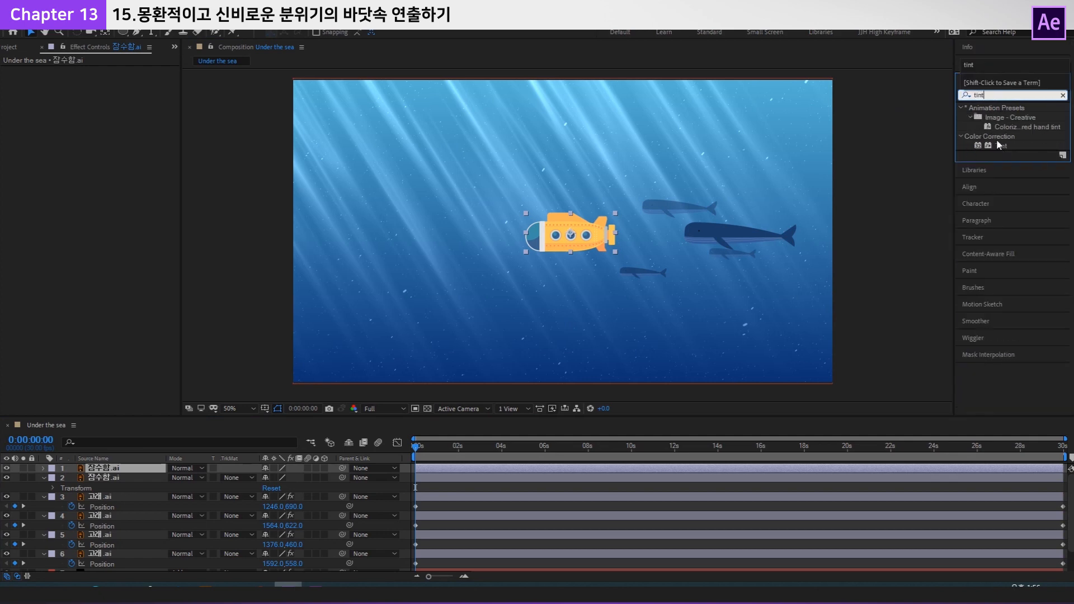
pyautogui.moveTo(1000, 145); pyautogui.dragTo(102, 468)
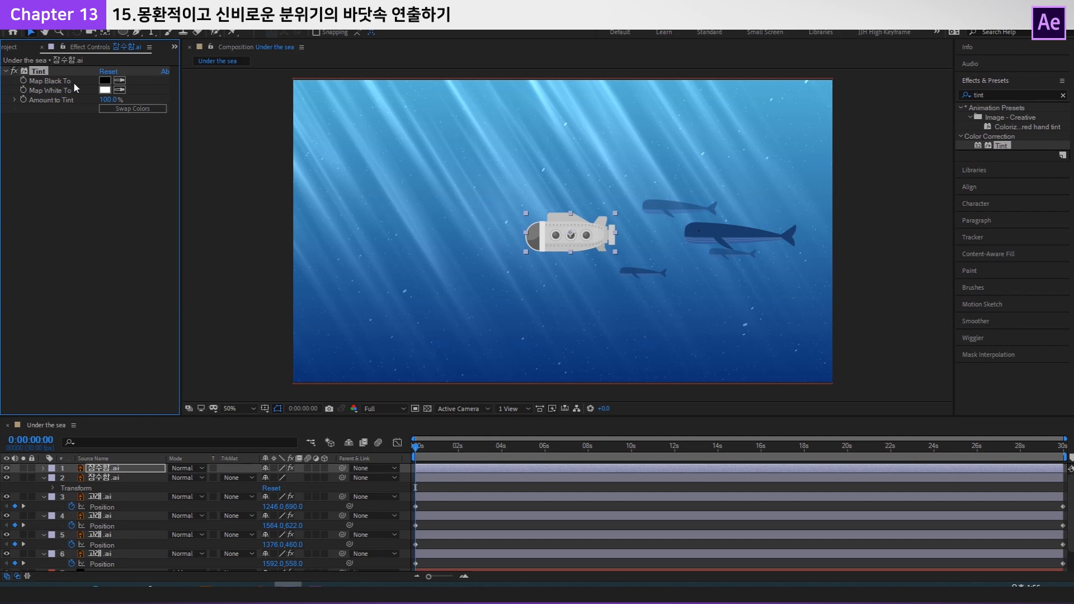
pyautogui.click(105, 80)
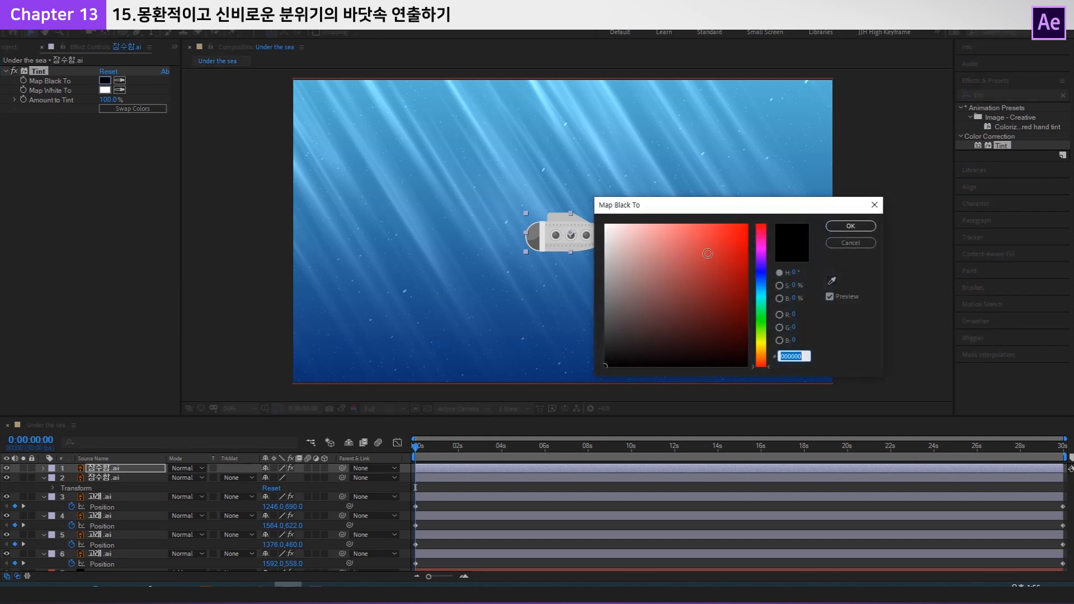
pyautogui.click(762, 276)
pyautogui.moveTo(719, 320)
pyautogui.mouseDown()
pyautogui.moveTo(719, 302)
pyautogui.moveTo(726, 317)
pyautogui.moveTo(713, 330)
pyautogui.mouseUp()
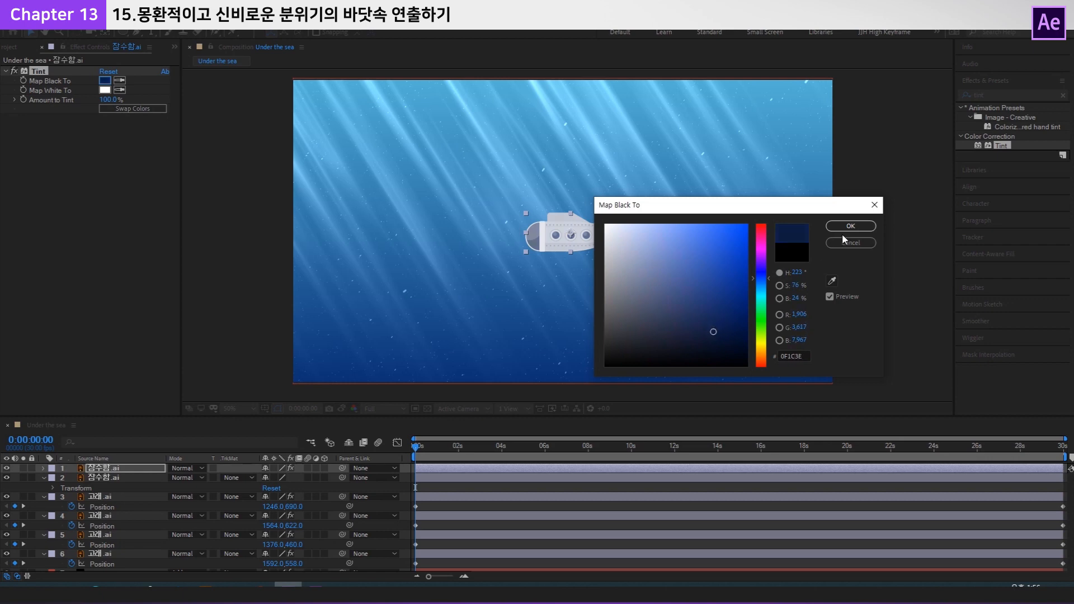
pyautogui.click(850, 226)
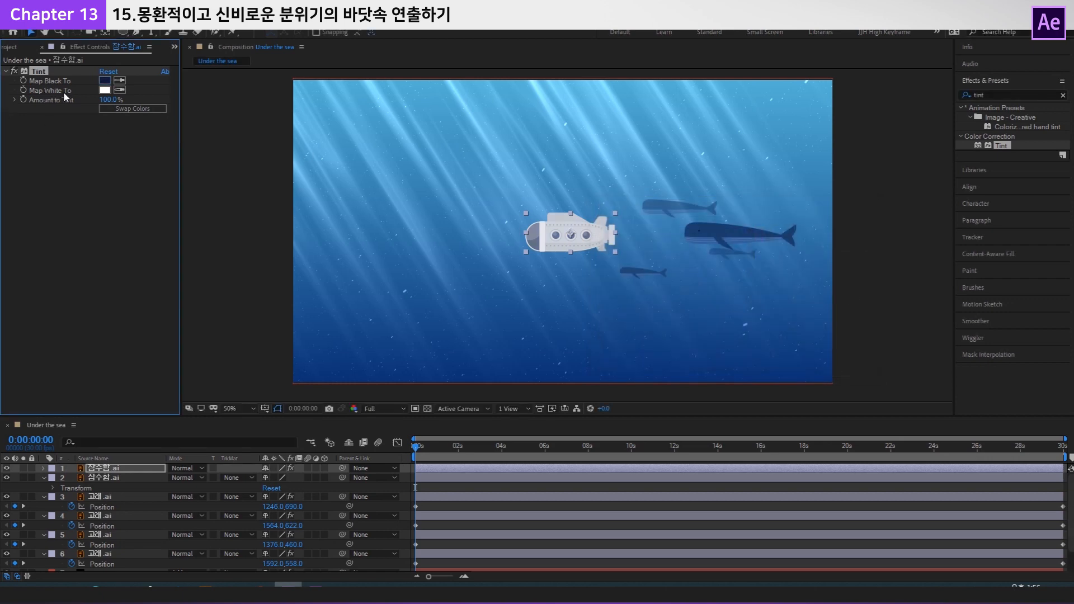
# Map the Tint effect's white to a medium blue and set the upper submarine layer's blending mode to Multiply.
pyautogui.click(105, 90)
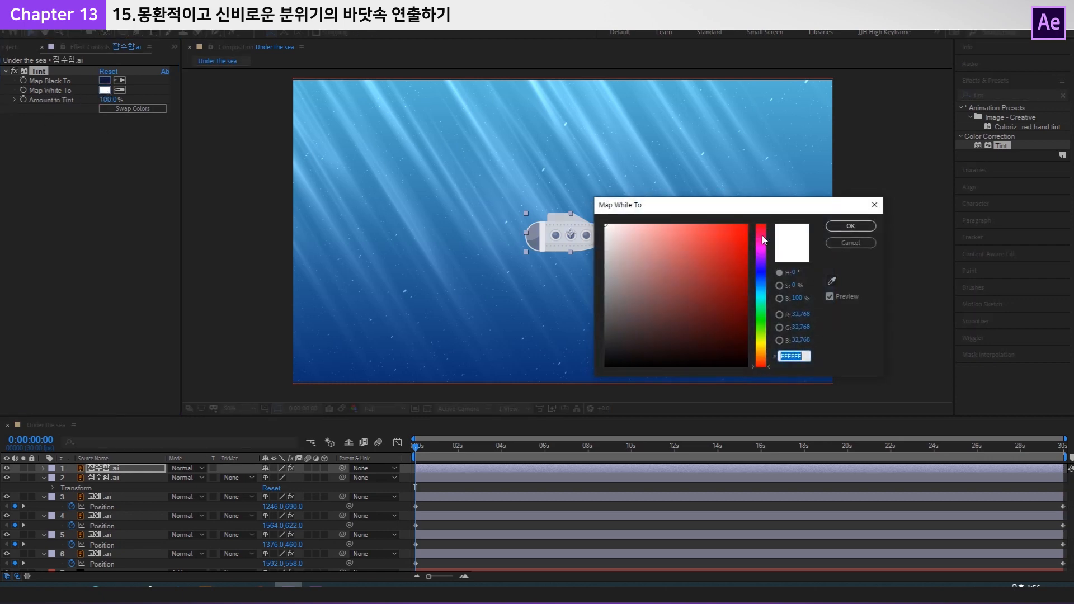
pyautogui.moveTo(813, 202); pyautogui.dragTo(853, 199)
pyautogui.moveTo(844, 289)
pyautogui.mouseDown()
pyautogui.moveTo(846, 261)
pyautogui.moveTo(855, 274)
pyautogui.mouseUp()
pyautogui.click(785, 214)
pyautogui.click(937, 216)
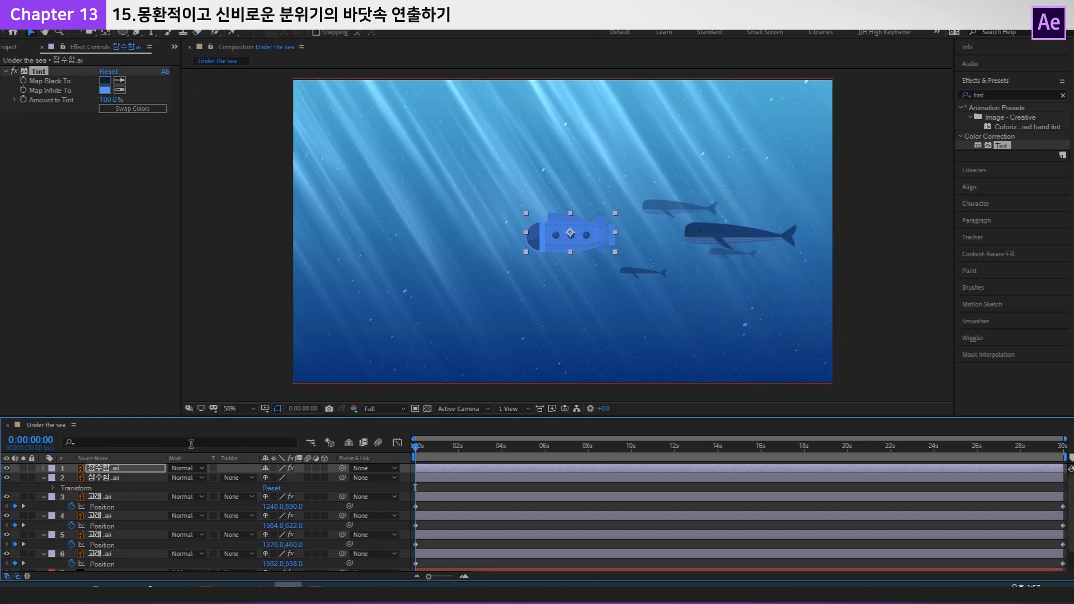
pyautogui.click(186, 469)
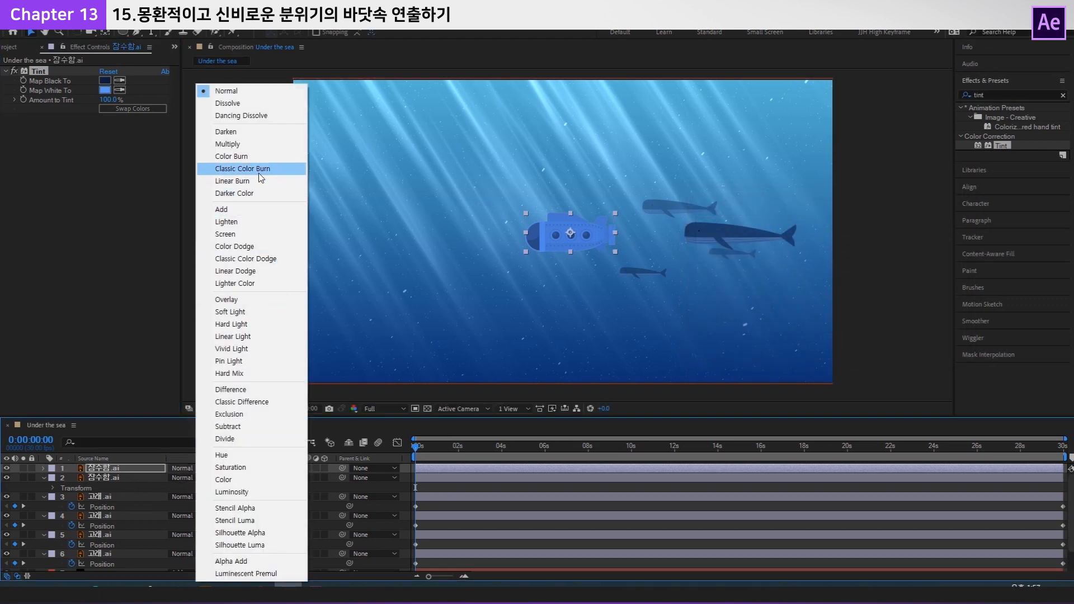
pyautogui.click(259, 145)
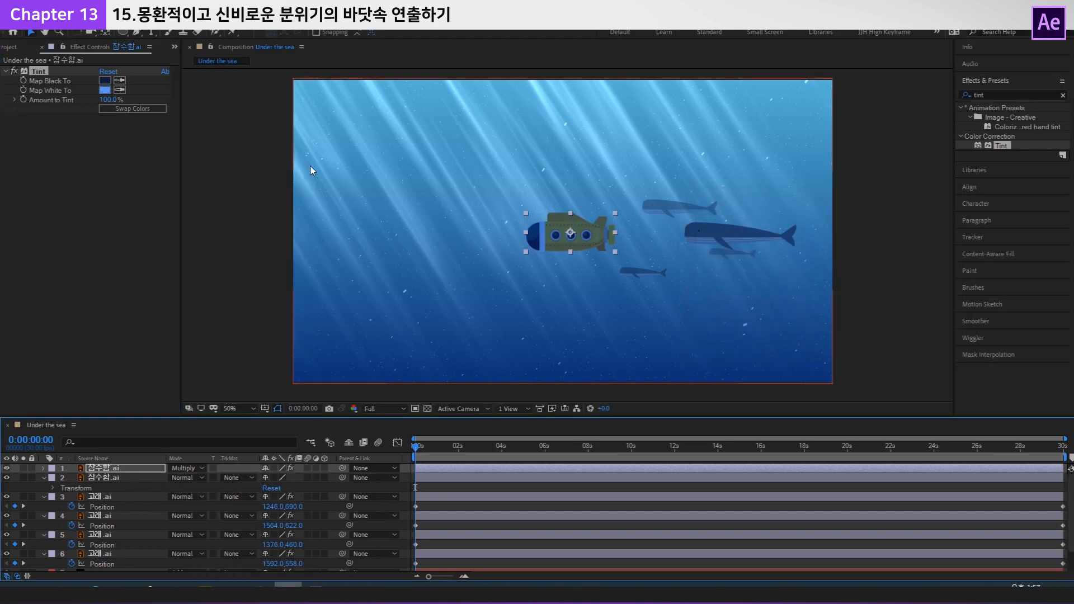
# Compare the submarine with and without the tinted Multiply copy by repeatedly hiding and showing the upper layer.
pyautogui.click(7, 469)
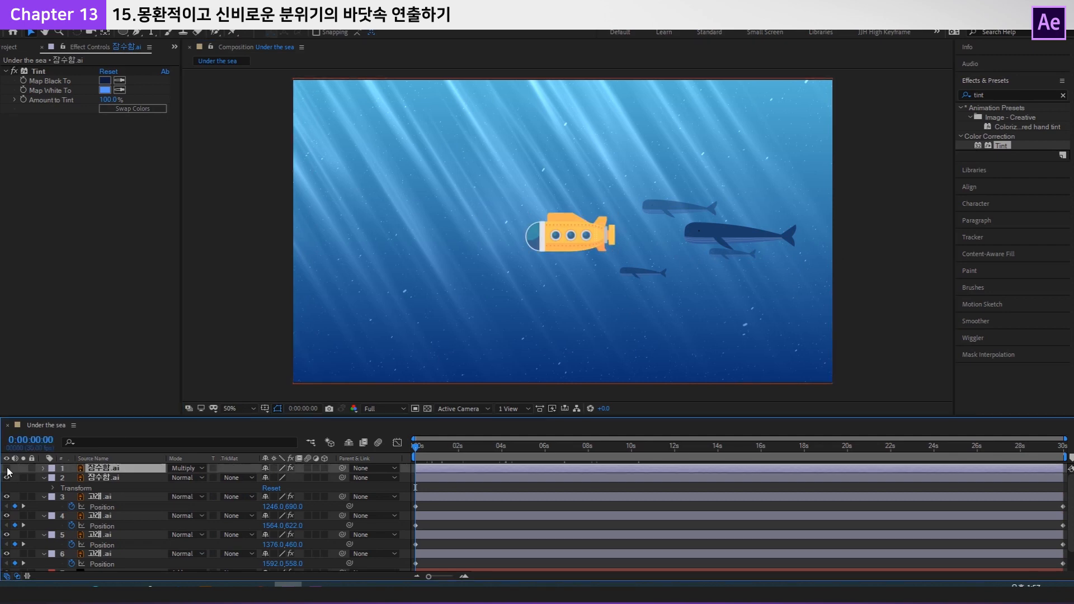
pyautogui.click(7, 468)
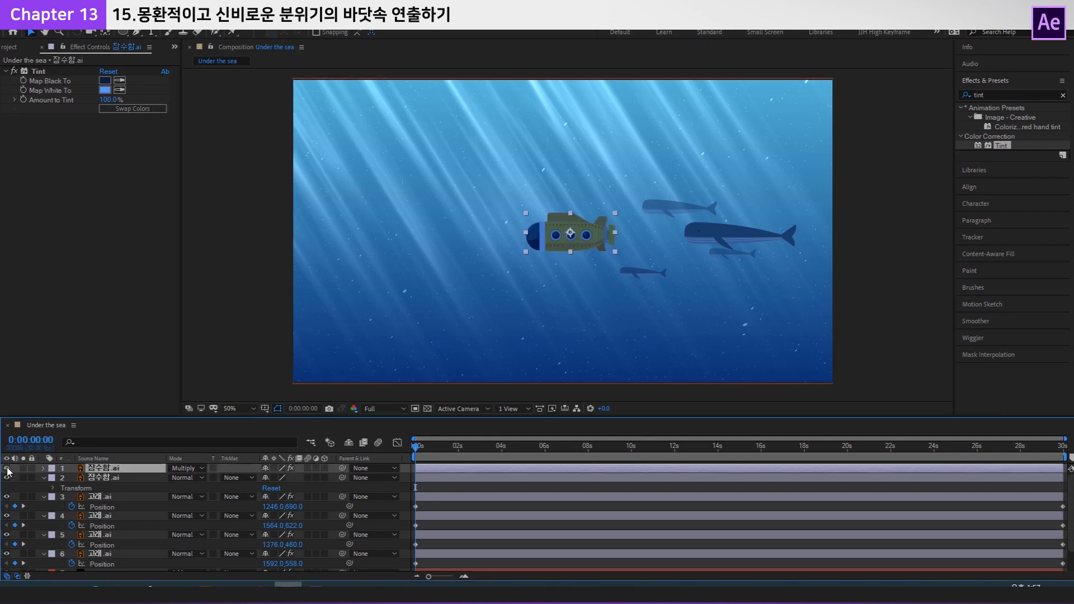
pyautogui.click(6, 468)
pyautogui.click(7, 468)
pyautogui.click(7, 468)
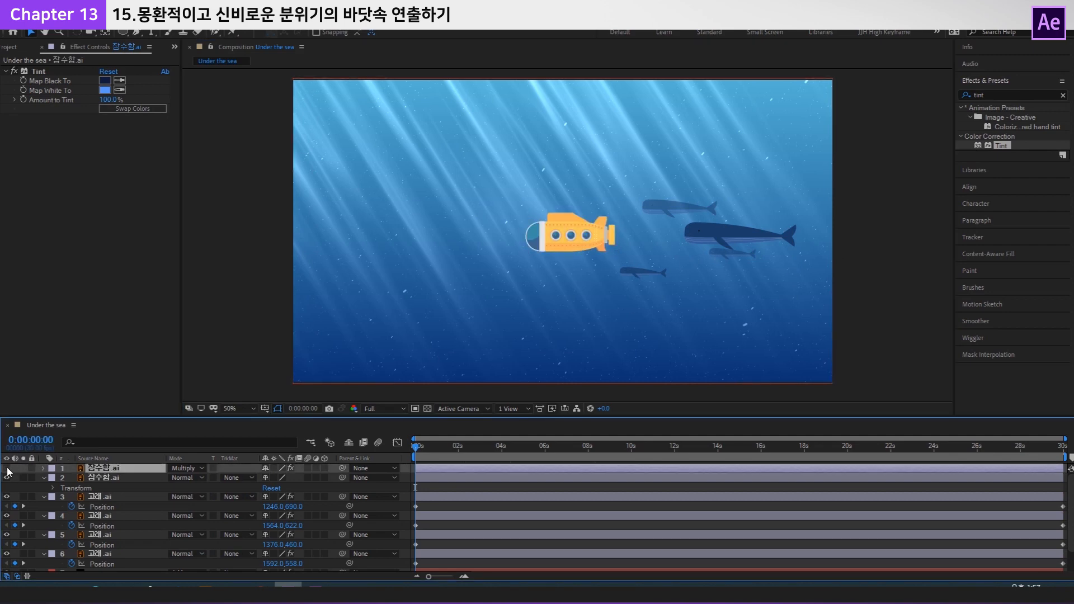
pyautogui.click(7, 468)
pyautogui.click(6, 468)
pyautogui.click(7, 468)
pyautogui.press('q')
pyautogui.click(136, 477)
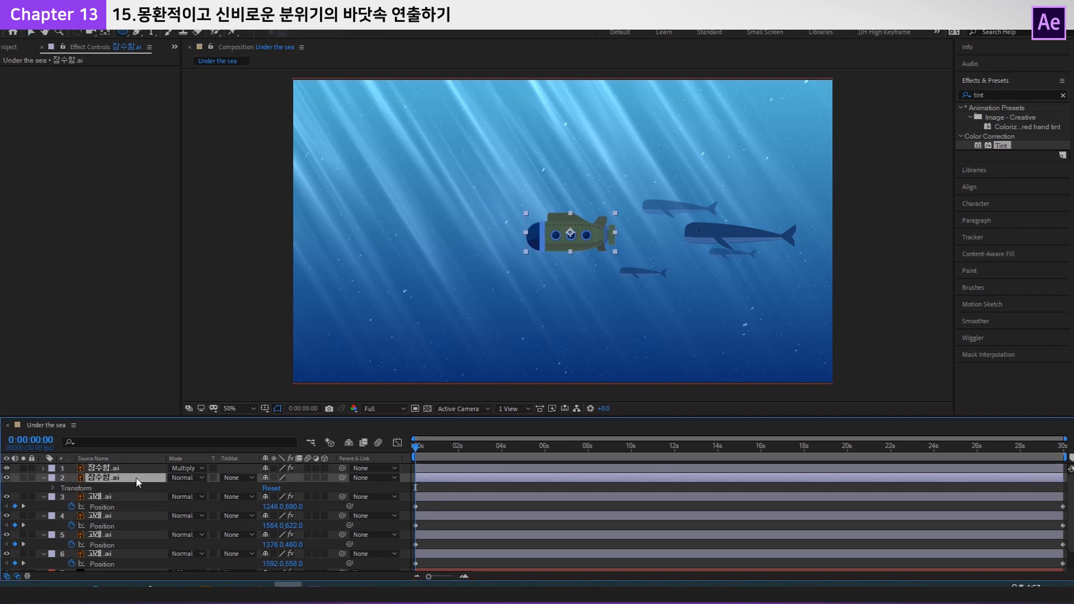
pyautogui.click(136, 468)
pyautogui.click(117, 479)
# Draw a wide elliptical mask covering the upper half of the submarine on the tinted Multiply copy, and hide the layer to compare.
pyautogui.click(117, 470)
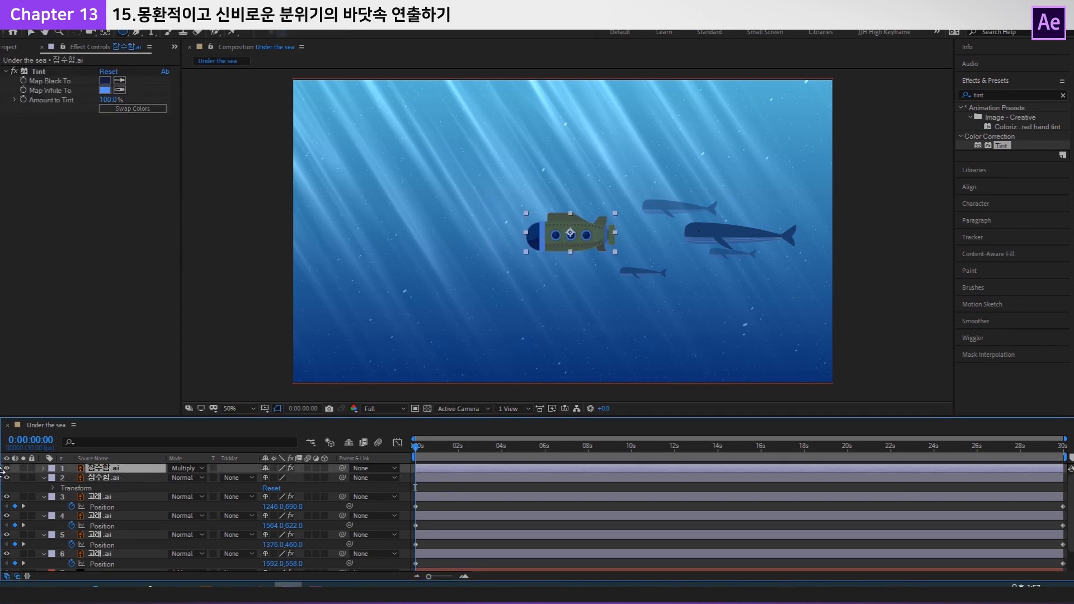
pyautogui.click(7, 468)
pyautogui.click(7, 469)
pyautogui.moveTo(123, 32); pyautogui.dragTo(173, 58)
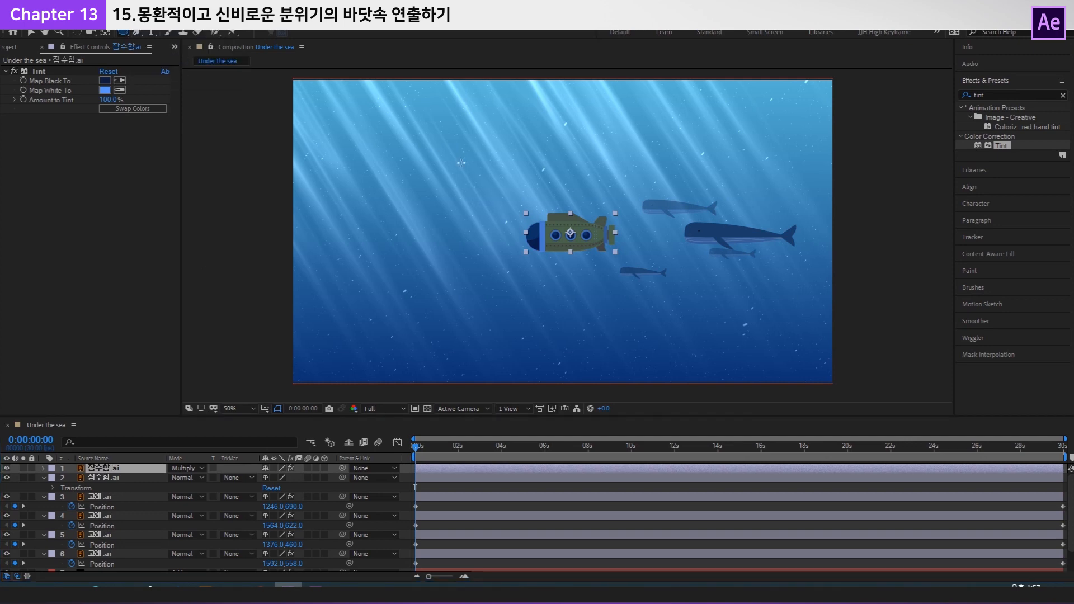
pyautogui.click(467, 168)
pyautogui.moveTo(467, 168); pyautogui.dragTo(467, 164)
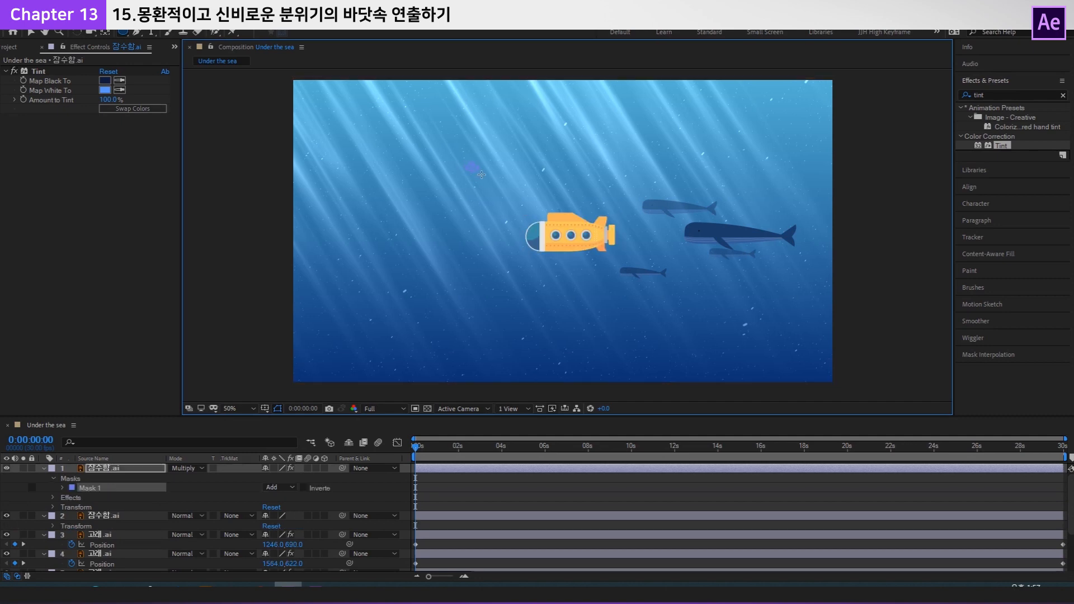
pyautogui.moveTo(540, 211); pyautogui.dragTo(627, 239)
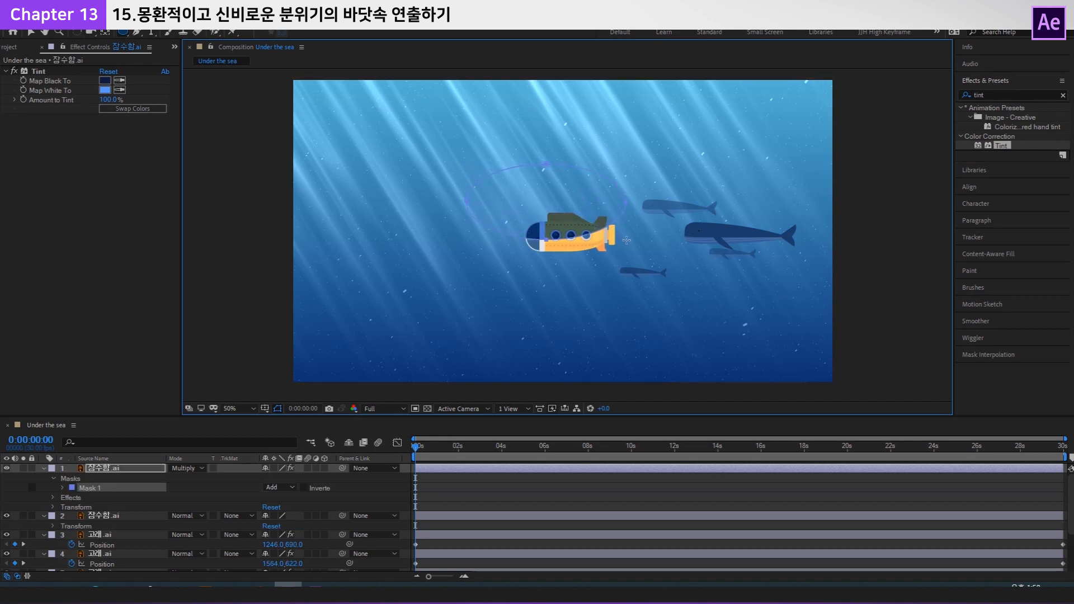
pyautogui.press('/')
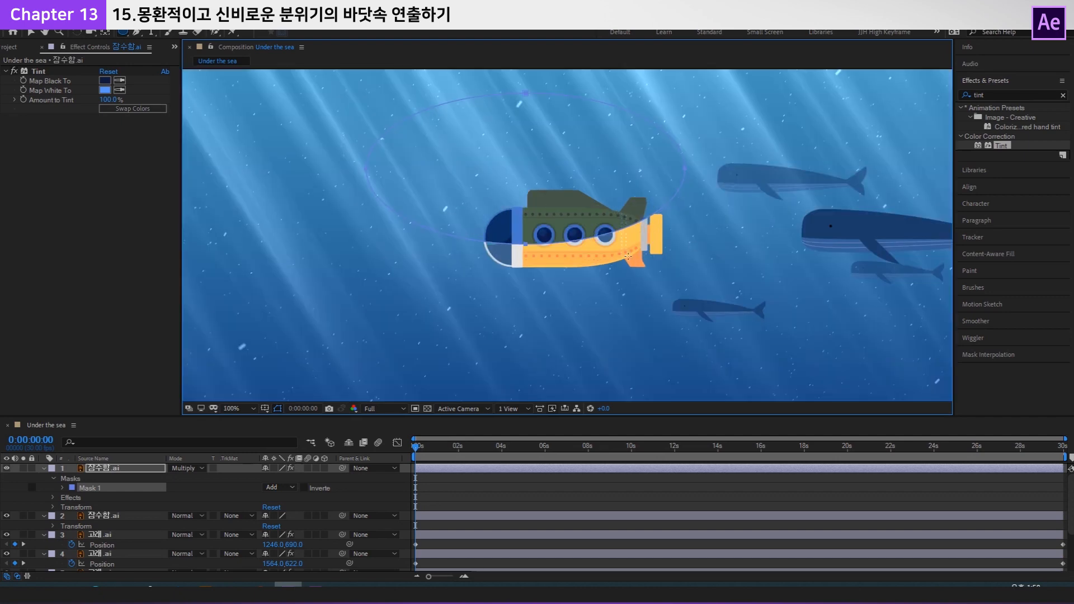
pyautogui.click(104, 468)
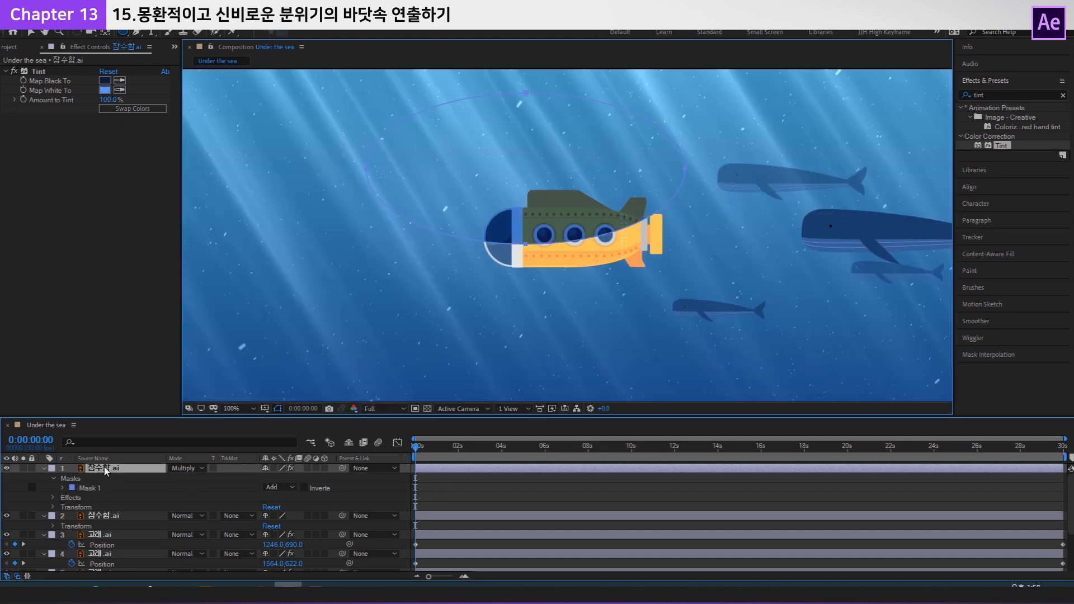
pyautogui.click(9, 467)
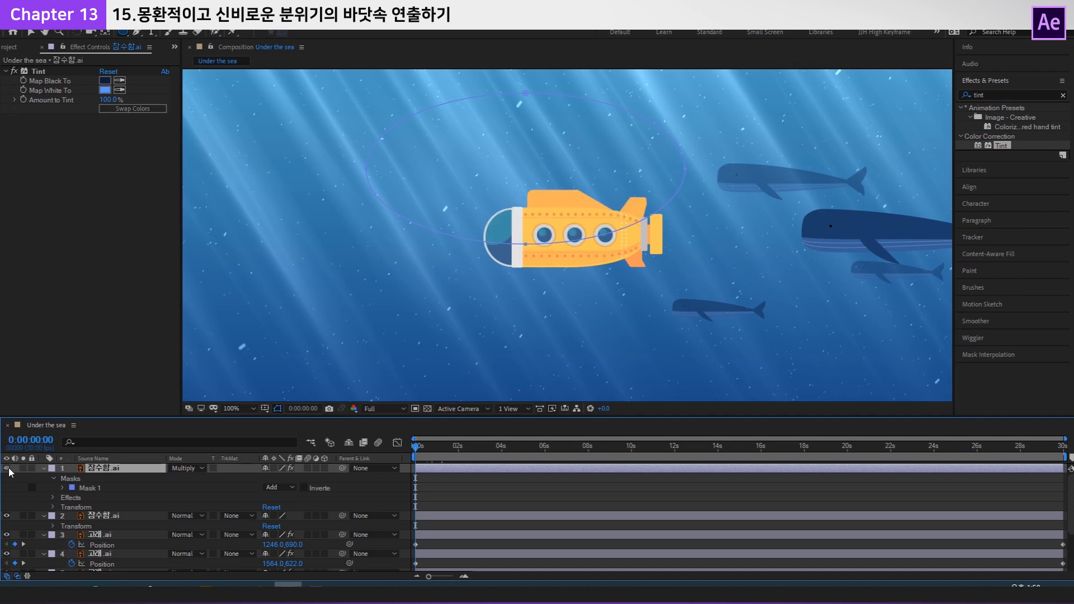
# Show the tinted Multiply submarine layer again and set its Mask 1 mode to Subtract.
pyautogui.click(9, 468)
pyautogui.click(92, 488)
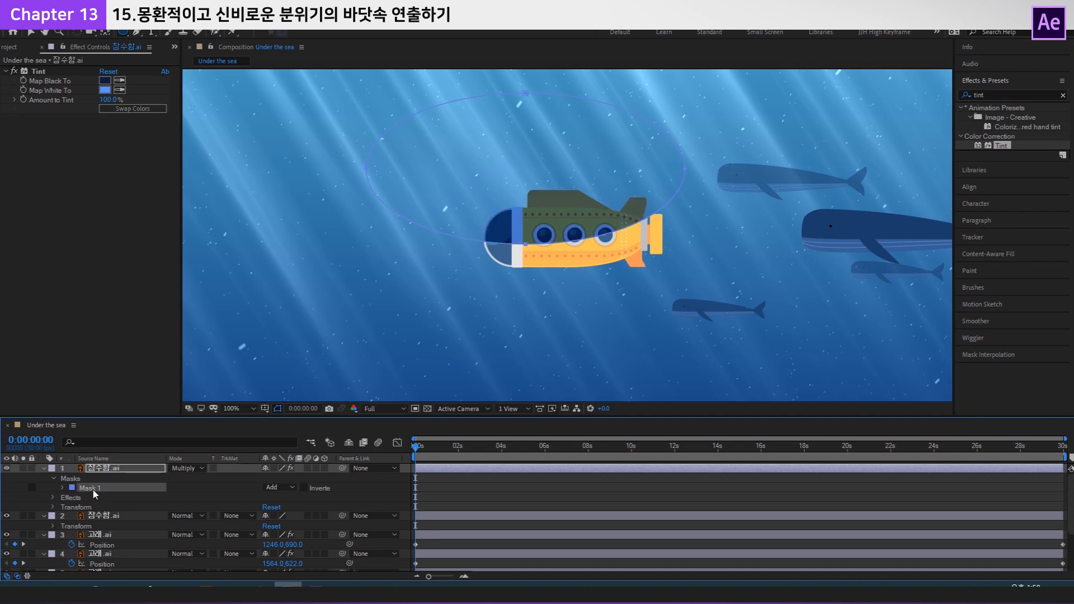
pyautogui.click(276, 486)
pyautogui.click(303, 523)
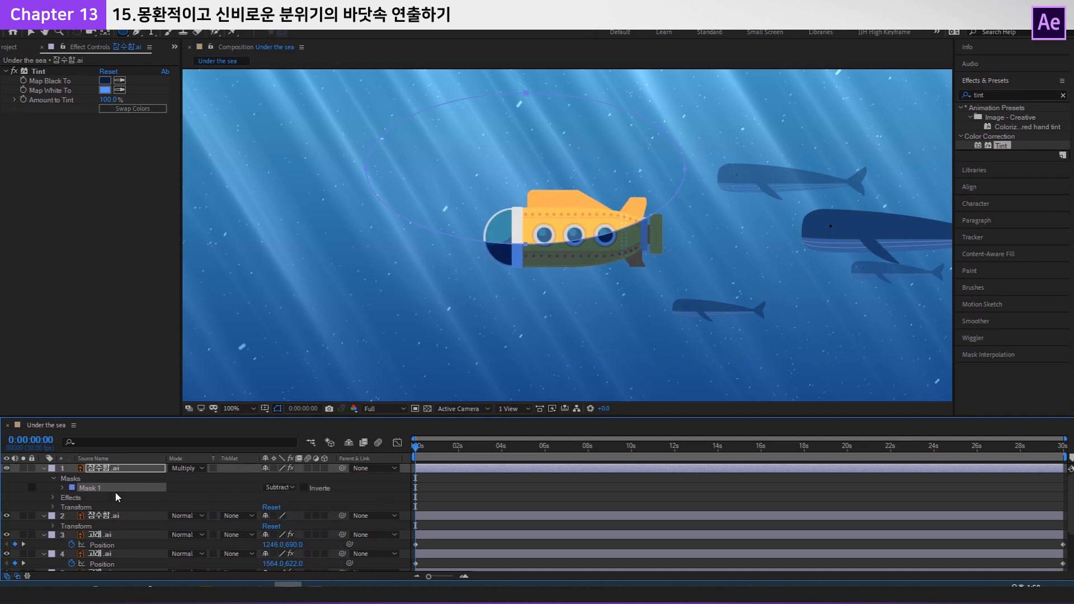
# Soften the submarine shading by setting Mask 1's Mask Feather to 99 pixels.
pyautogui.click(62, 488)
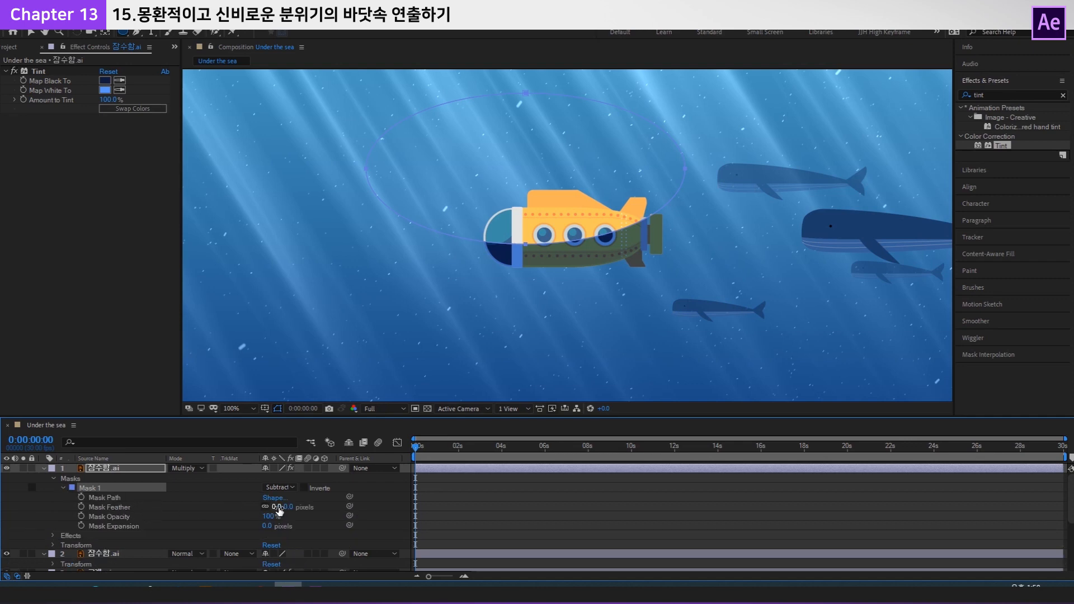
pyautogui.moveTo(276, 507); pyautogui.dragTo(326, 504)
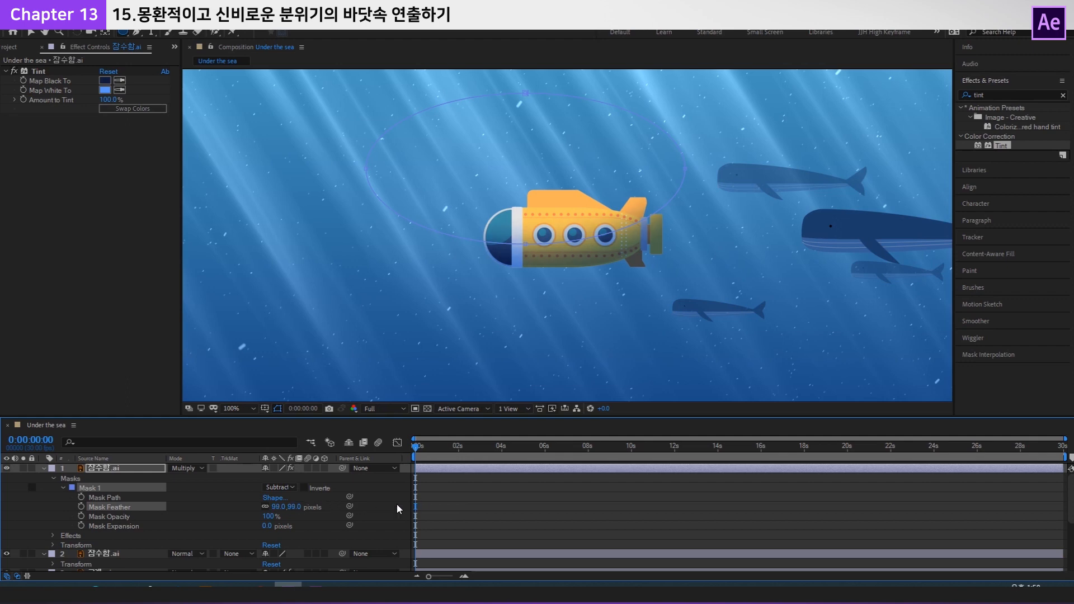
pyautogui.press('F2')
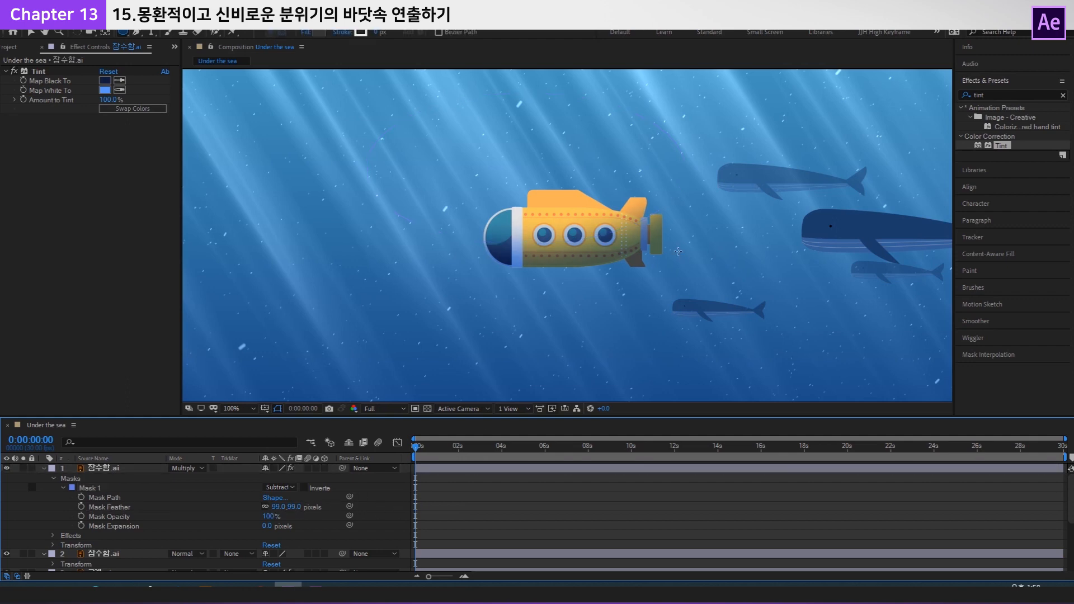
pyautogui.scroll(-1, 677, 252)
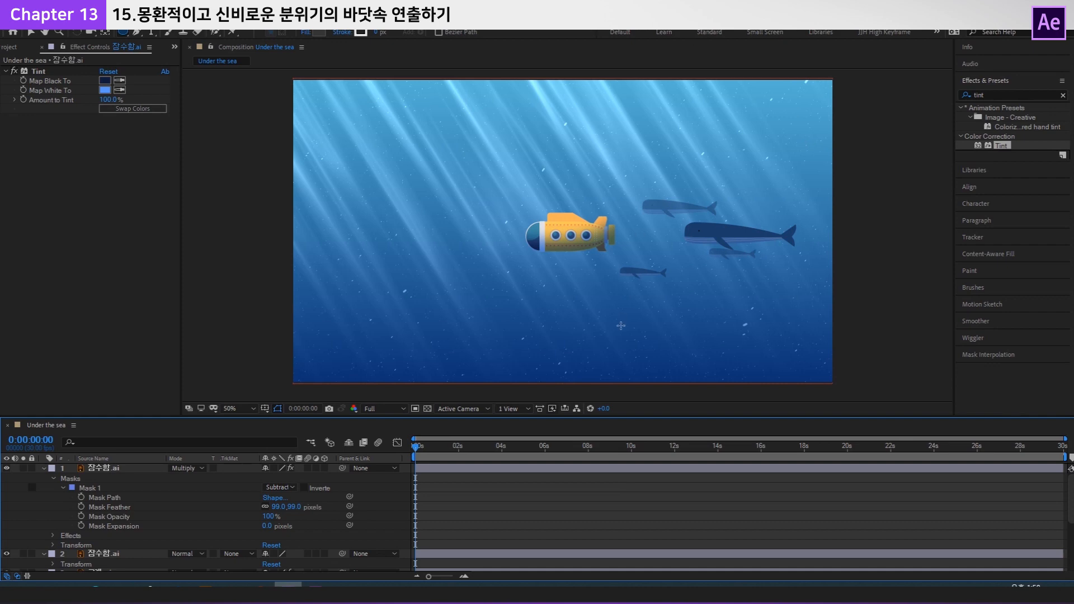
# Pre-compose the two 잠수함.ai layers into a new composition named 잠수함, moving all attributes into it.
pyautogui.click(158, 563)
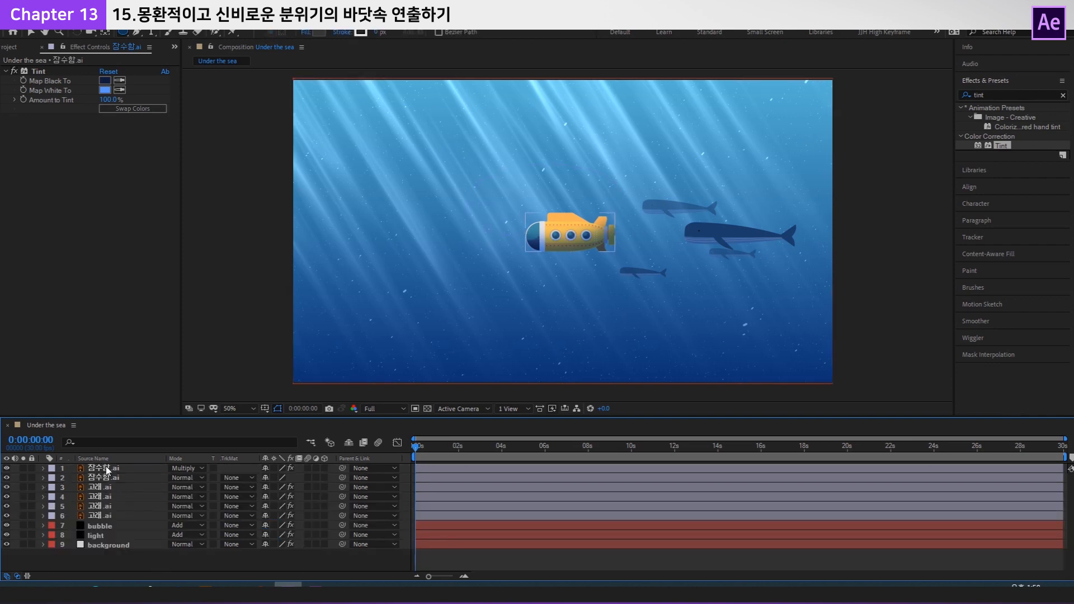
pyautogui.click(105, 469)
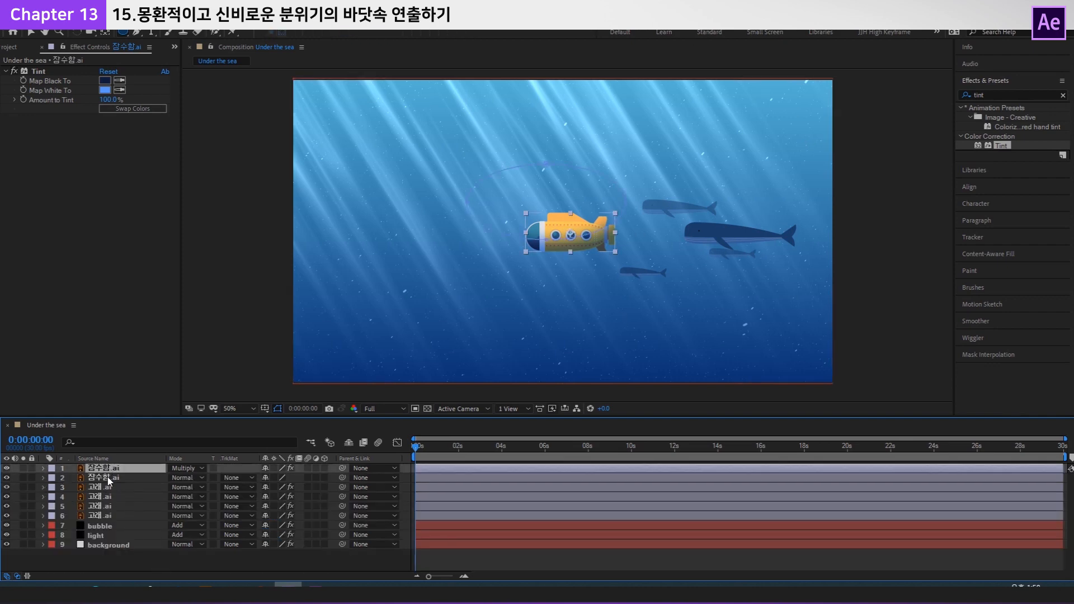
pyautogui.keyDown('shift'); pyautogui.click(108, 477); pyautogui.keyUp('shift')
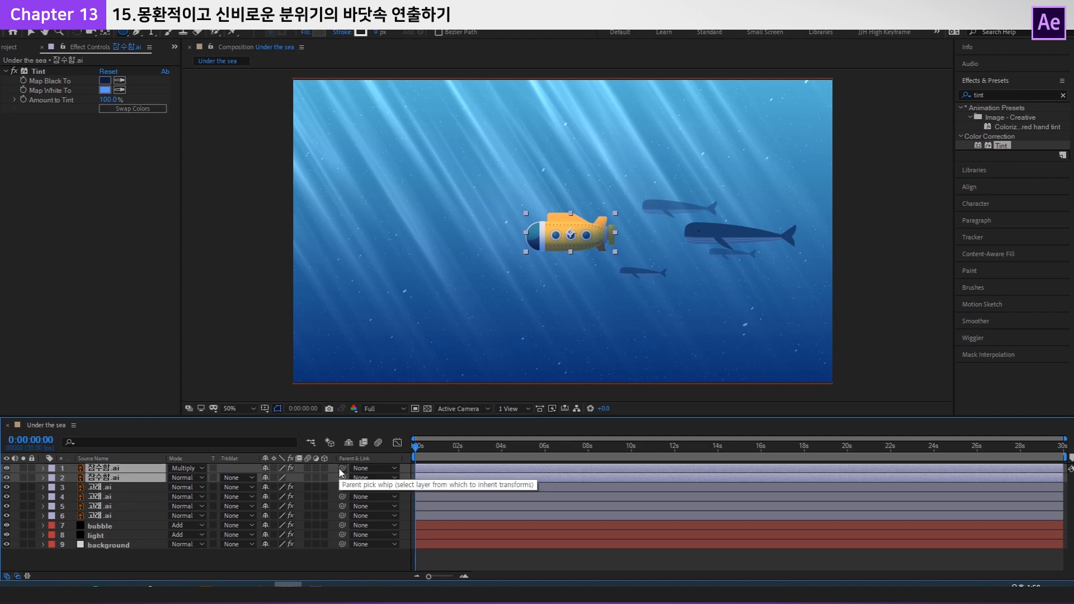
pyautogui.hotkey('ctrl', 'shift', 'c')
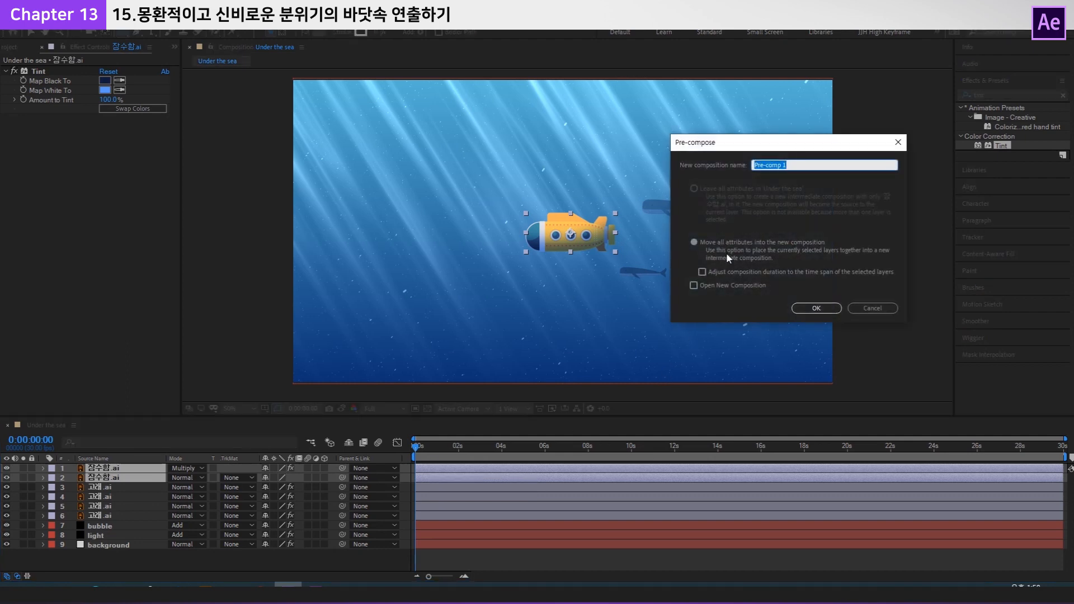
pyautogui.moveTo(746, 150); pyautogui.dragTo(652, 155)
pyautogui.write('w')
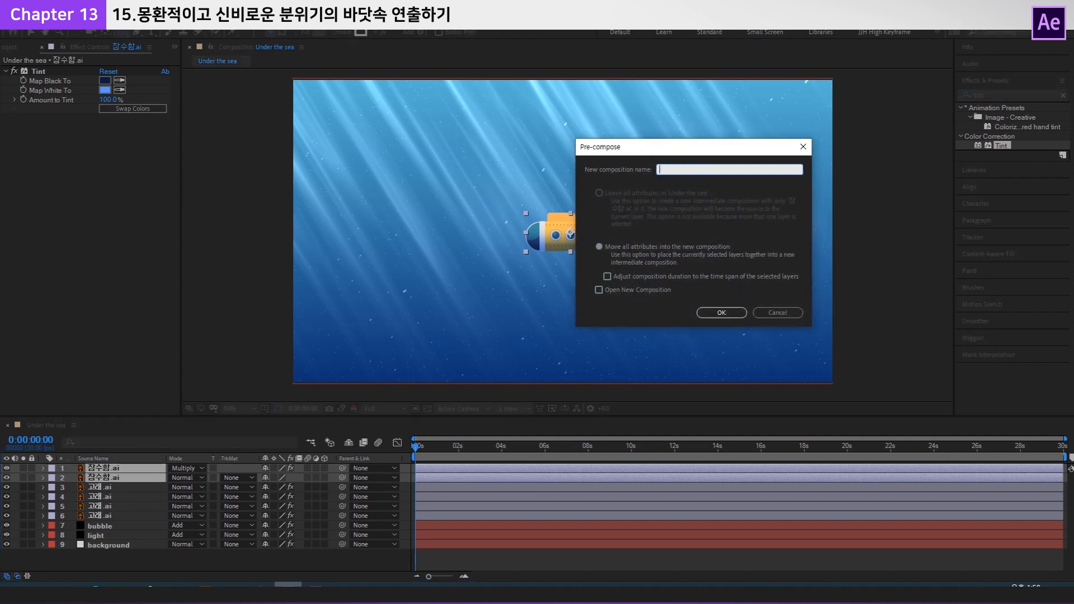
pyautogui.write('잠수함')
pyautogui.press('Return')
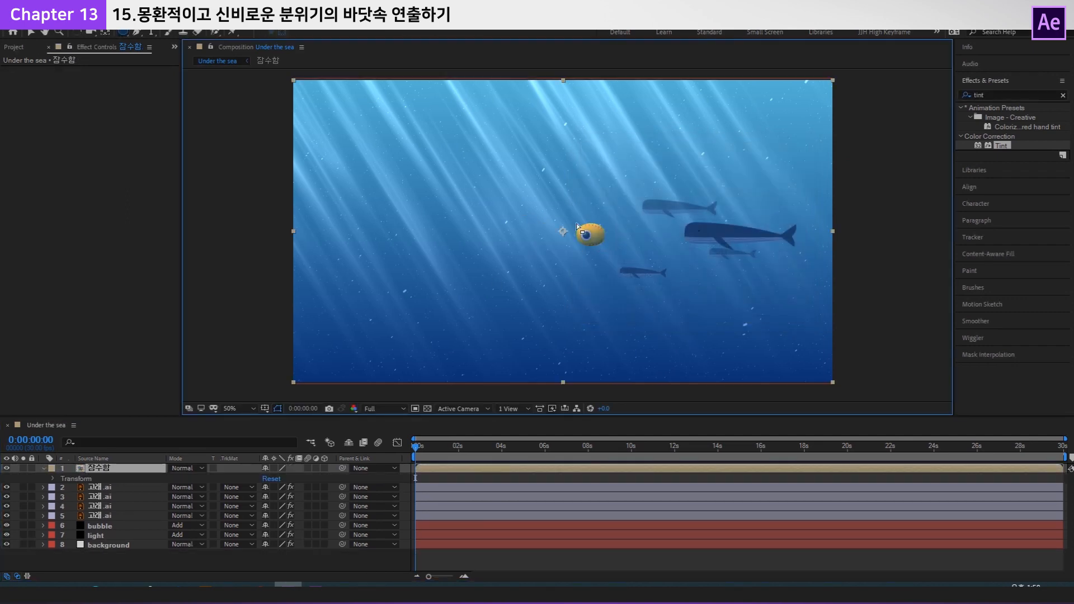
pyautogui.moveTo(572, 237); pyautogui.dragTo(557, 196)
pyautogui.hotkey('ctrl', 'z')
pyautogui.hotkey('ctrl', 'z')
pyautogui.hotkey('ctrl', 'z')
pyautogui.hotkey('ctrl', 'z')
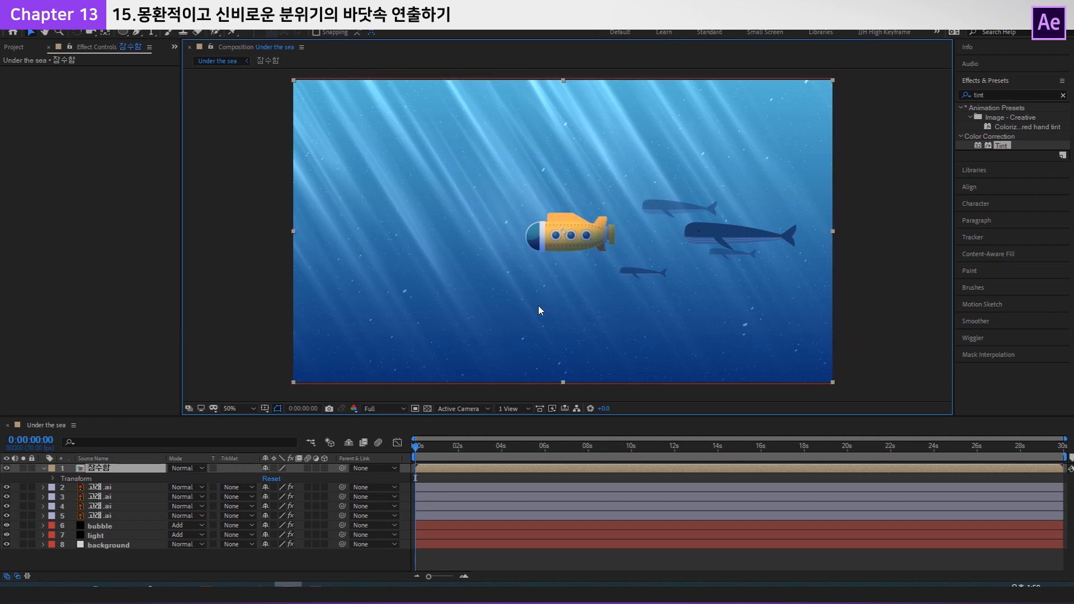
# Animate the 잠수함 layer's Position from 1120, 540 at the first frame to about -154, 540 at the last frame.
pyautogui.moveTo(579, 241); pyautogui.dragTo(623, 242)
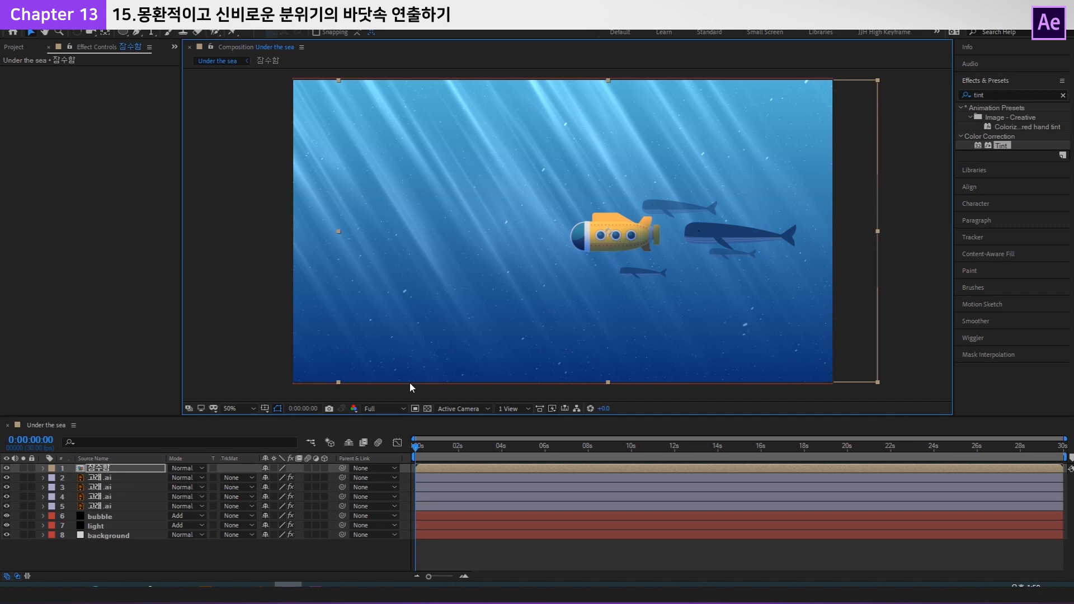
pyautogui.press('p')
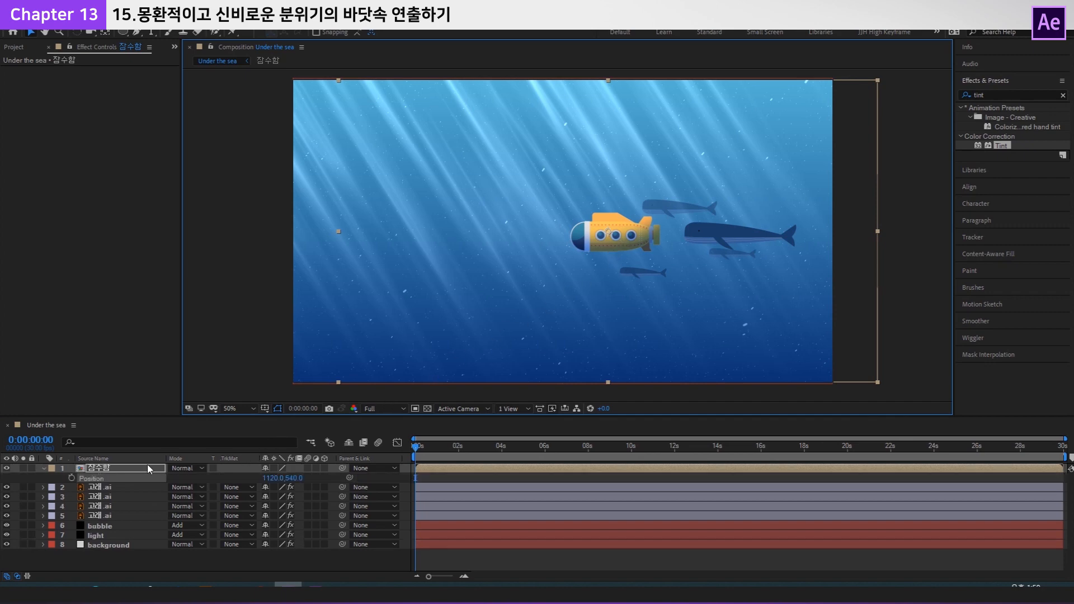
pyautogui.click(71, 479)
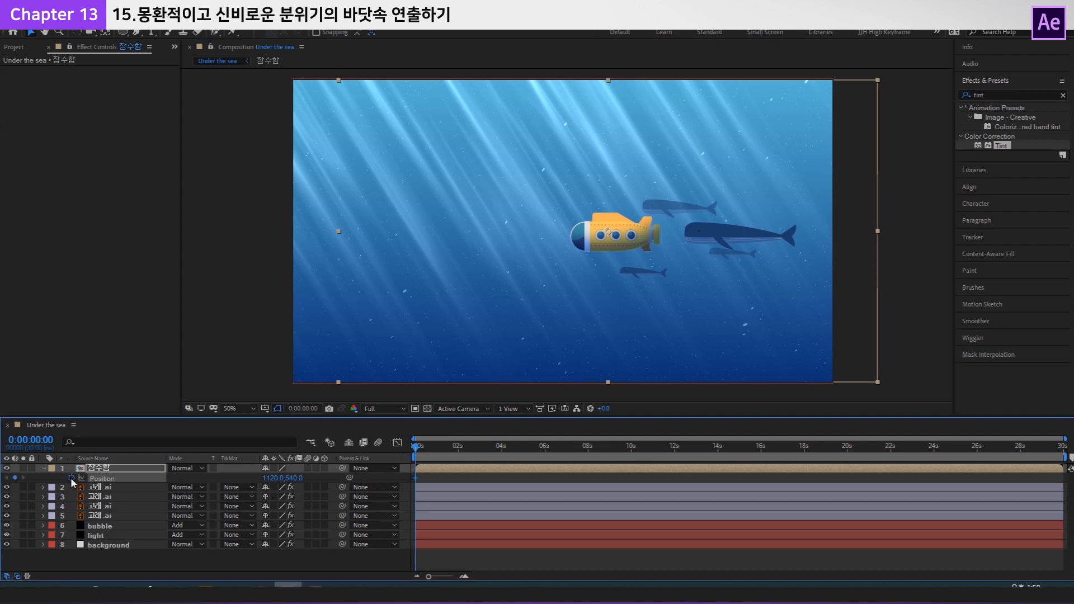
pyautogui.moveTo(417, 446); pyautogui.dragTo(893, 446)
pyautogui.press('End')
pyautogui.moveTo(660, 241); pyautogui.dragTo(290, 263)
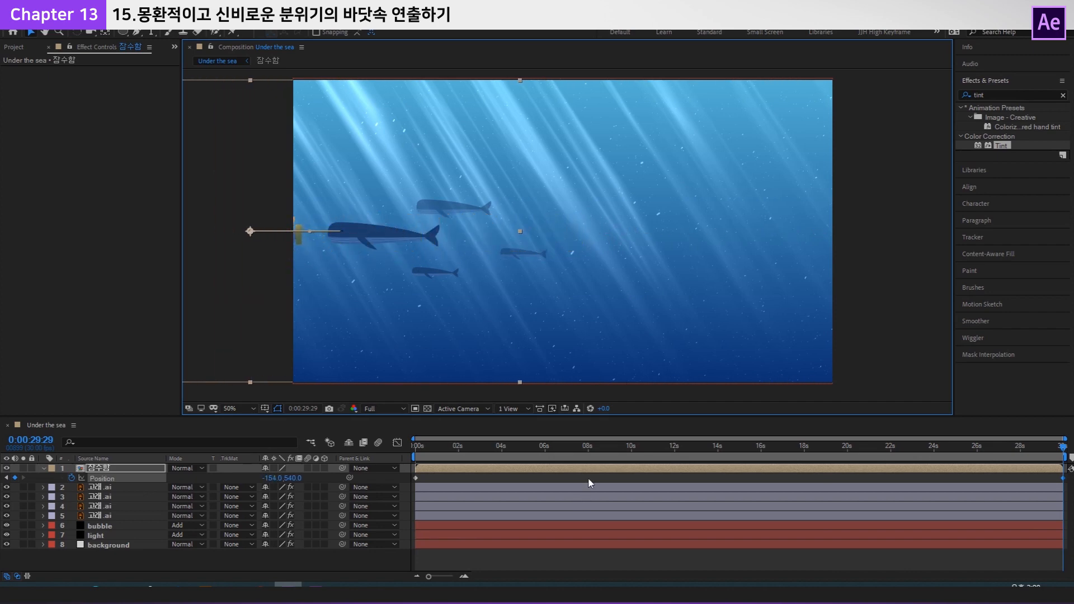
# Play the animation from the beginning to check how the submarine travels ahead of the whales.
pyautogui.press('Home')
pyautogui.press('space')
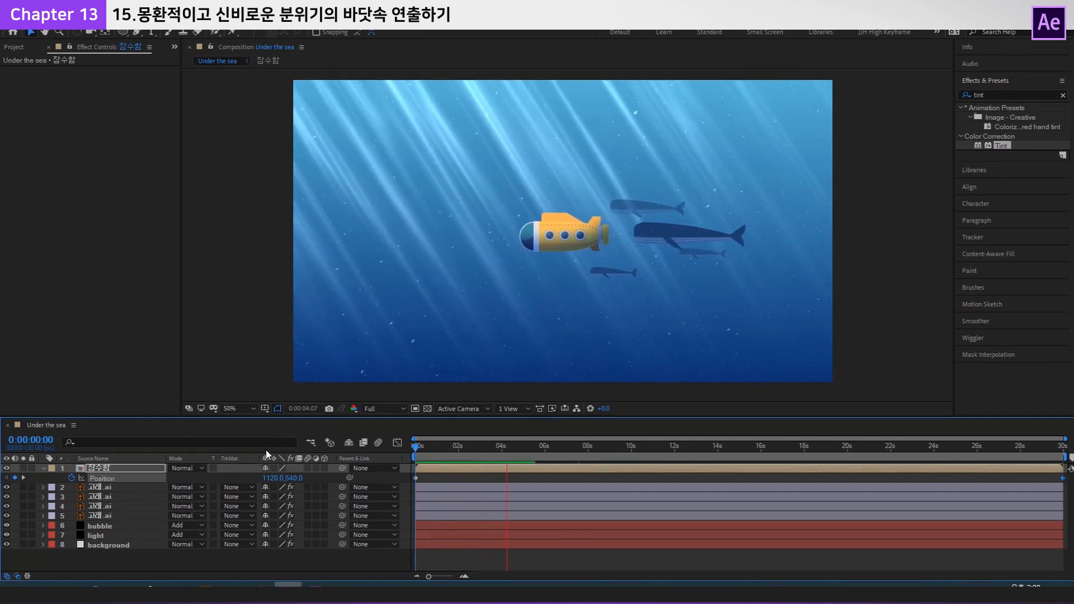
pyautogui.press('space')
pyautogui.moveTo(526, 446); pyautogui.dragTo(227, 454)
pyautogui.press('space')
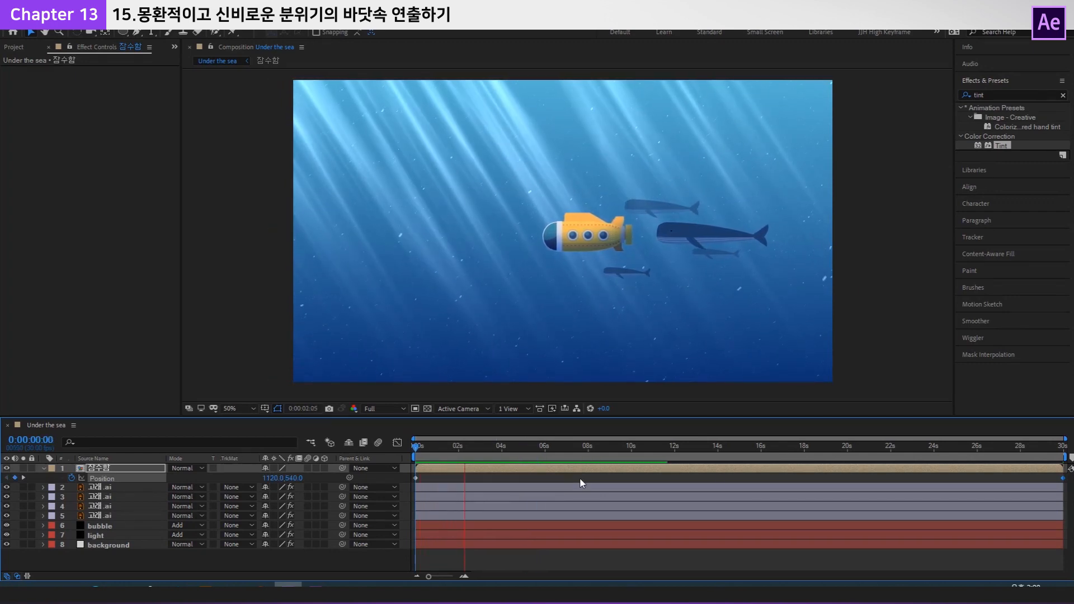
pyautogui.press('space')
# Collapse the properties of all layers and add a new adjustment layer to the Under the sea composition.
pyautogui.hotkey('ctrl', 'a')
pyautogui.press('u')
pyautogui.press('F2')
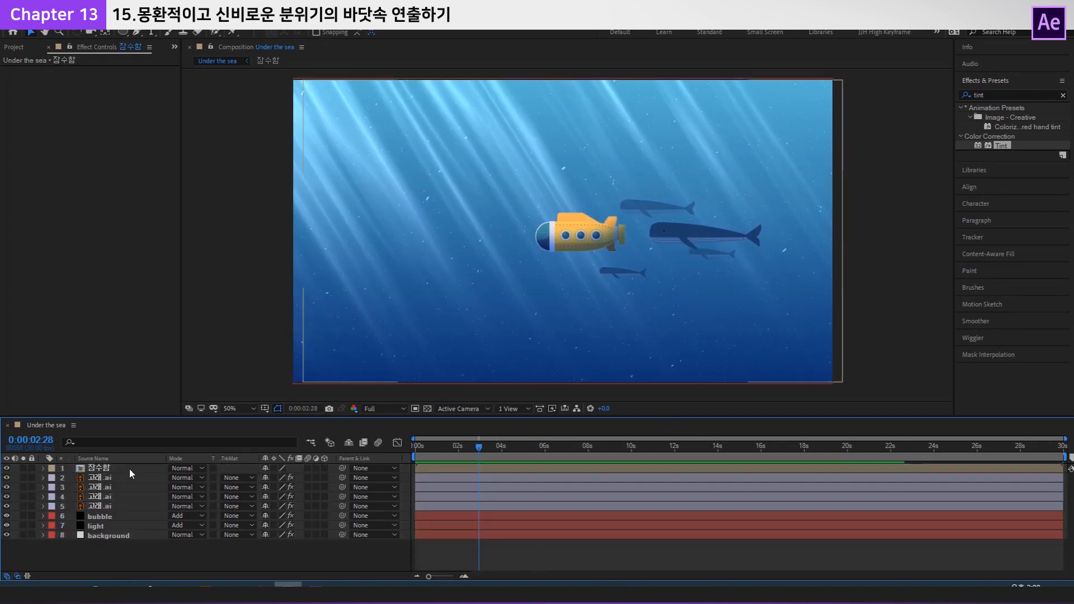
pyautogui.rightClick(165, 553)
pyautogui.moveTo(251, 432)
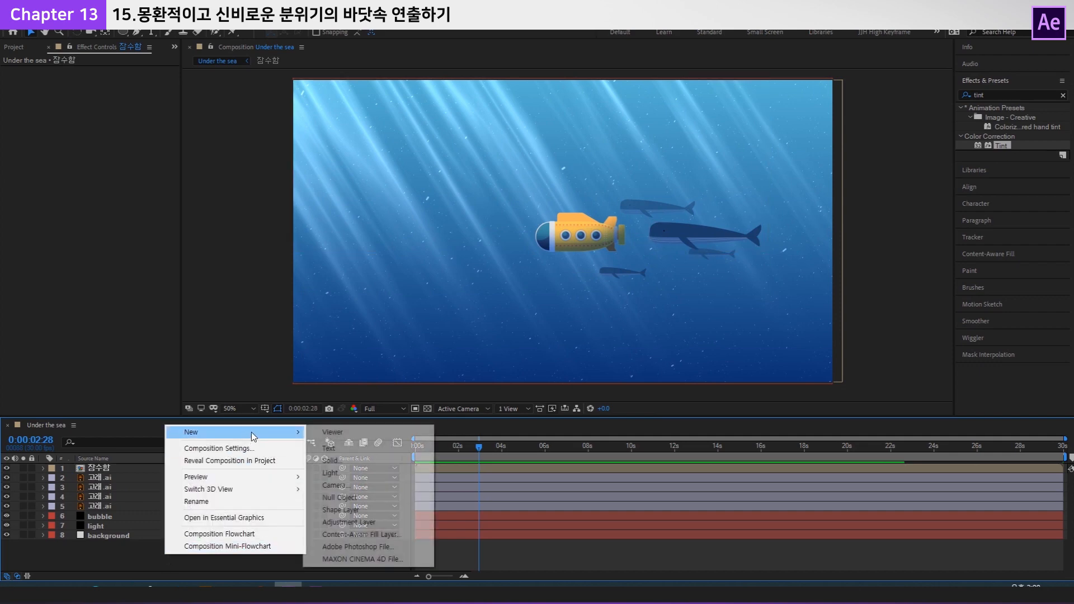
pyautogui.click(373, 525)
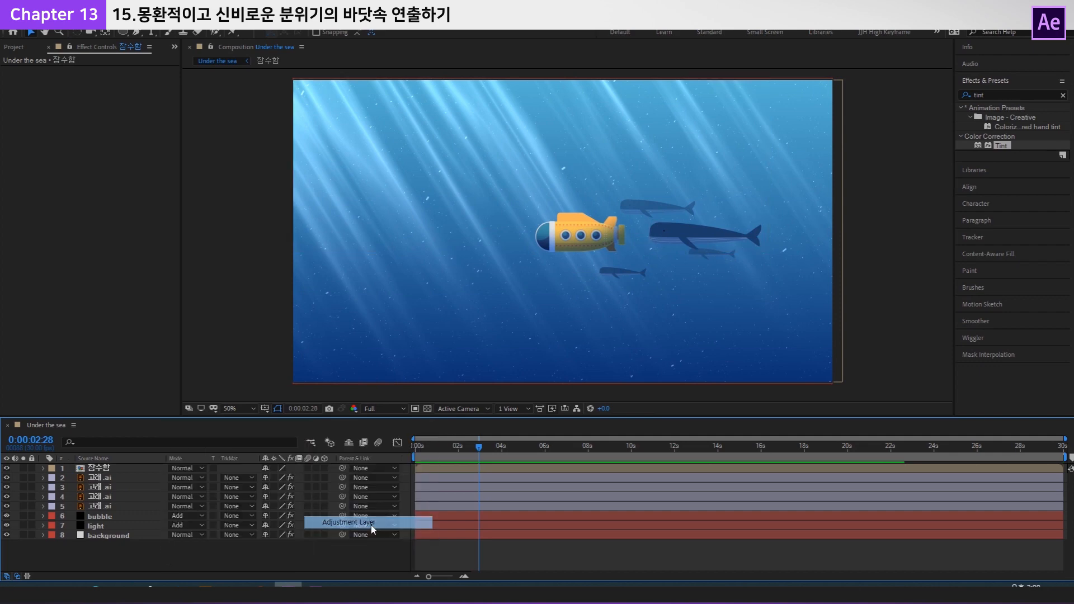
# Find the Color Balance effect and apply it to the new adjustment layer.
pyautogui.click(1013, 94)
pyautogui.write('col')
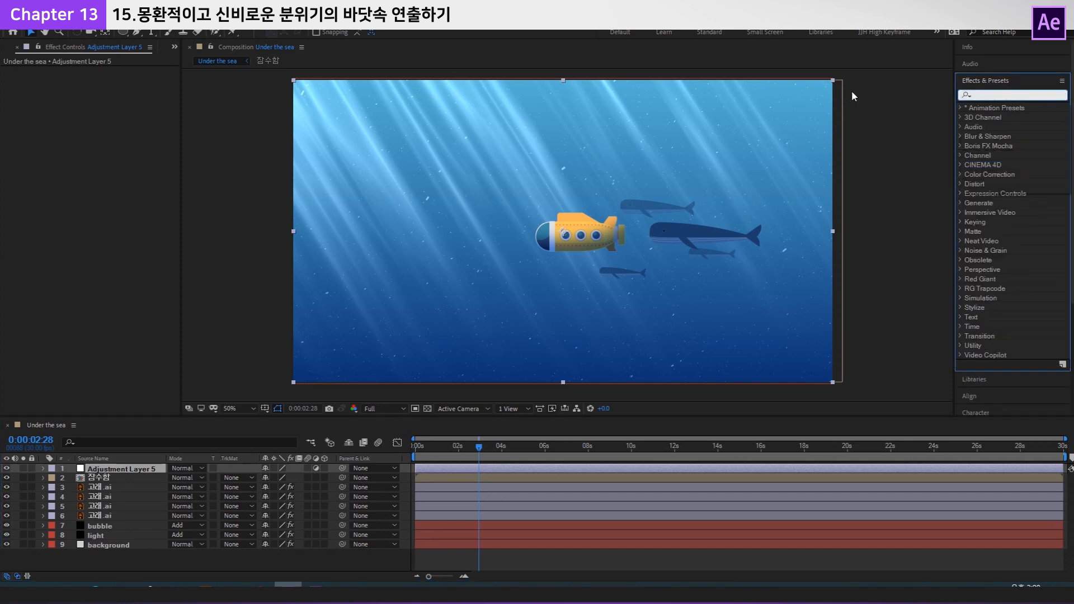
pyautogui.write('or')
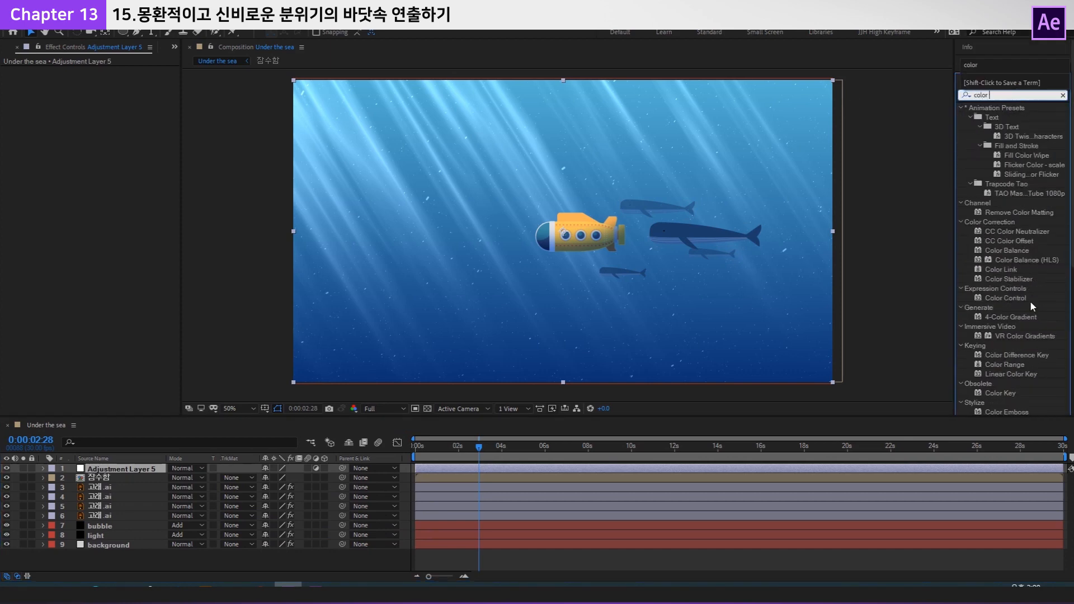
pyautogui.write(' ba')
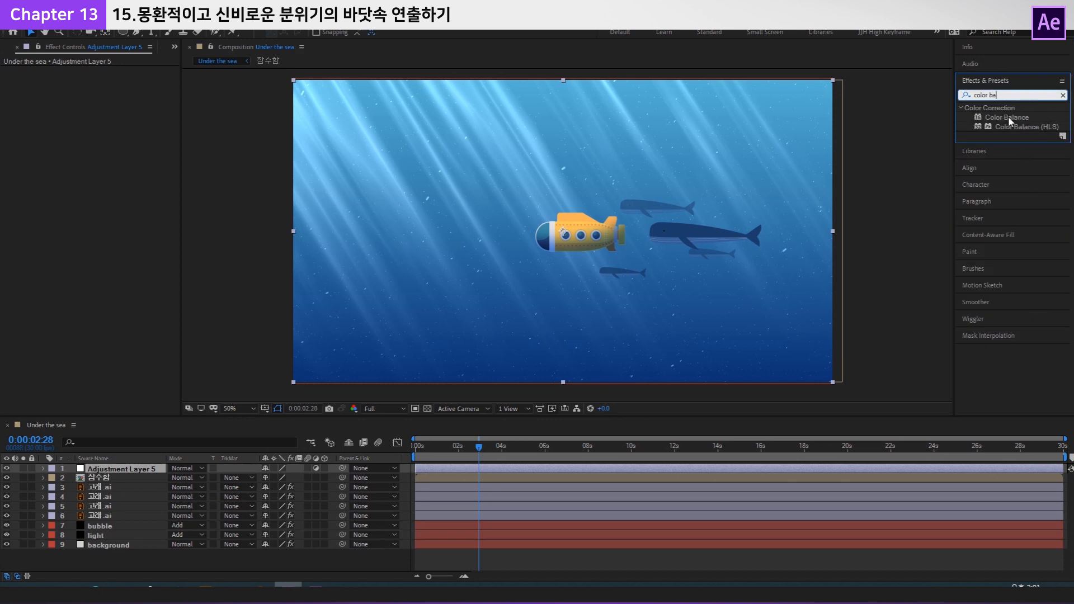
pyautogui.moveTo(1007, 116); pyautogui.dragTo(112, 468)
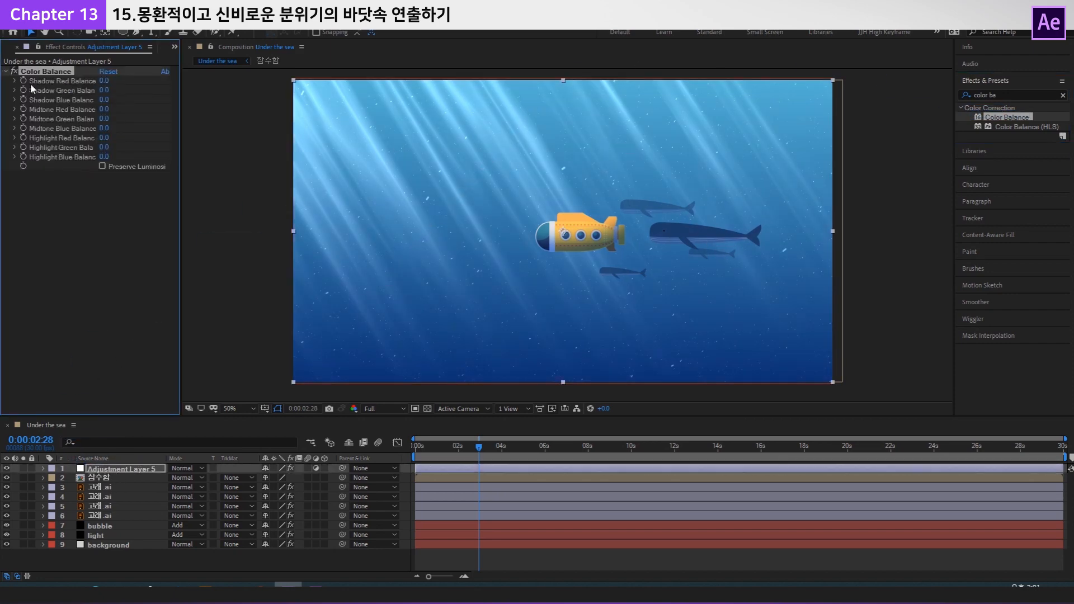
# Set the adjustment layer's Shadow Red Balance to 100 and compare the scene with the layer hidden and shown.
pyautogui.moveTo(104, 81); pyautogui.dragTo(168, 78)
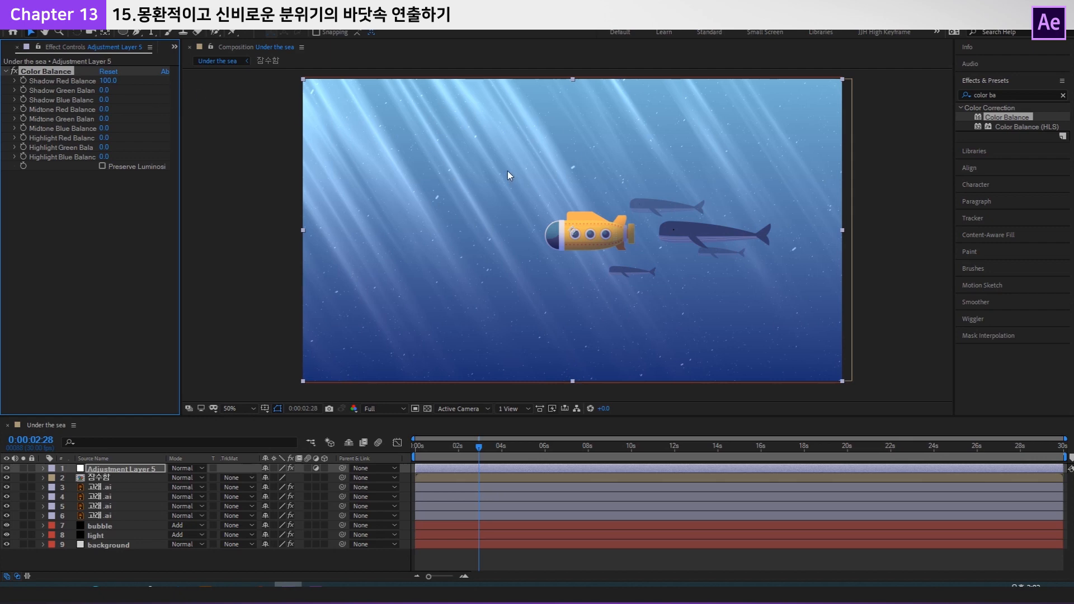
pyautogui.click(6, 468)
pyautogui.click(7, 468)
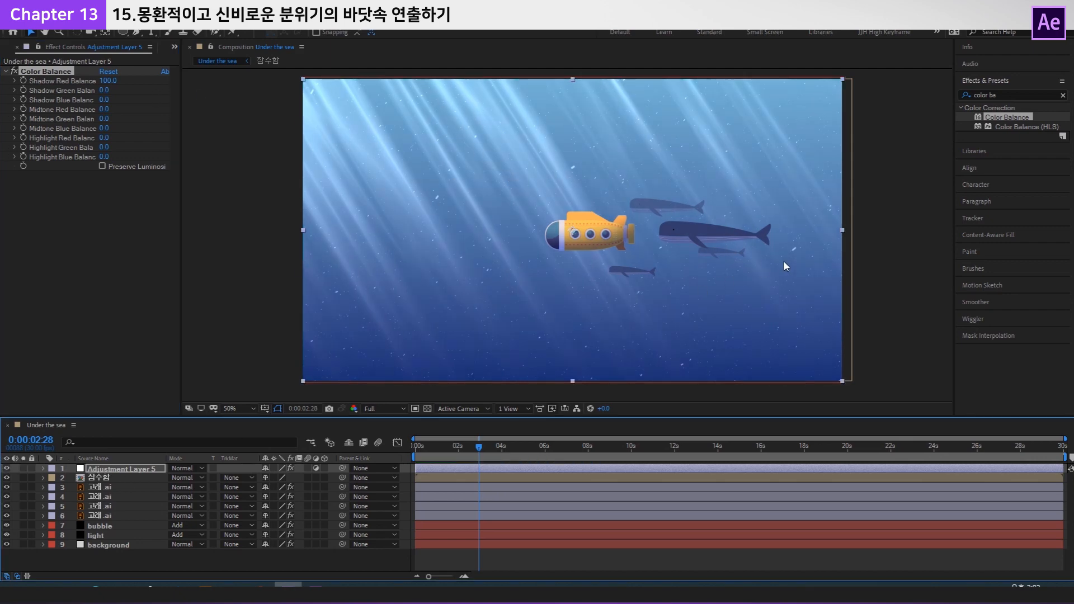
pyautogui.click(882, 229)
pyautogui.click(881, 229)
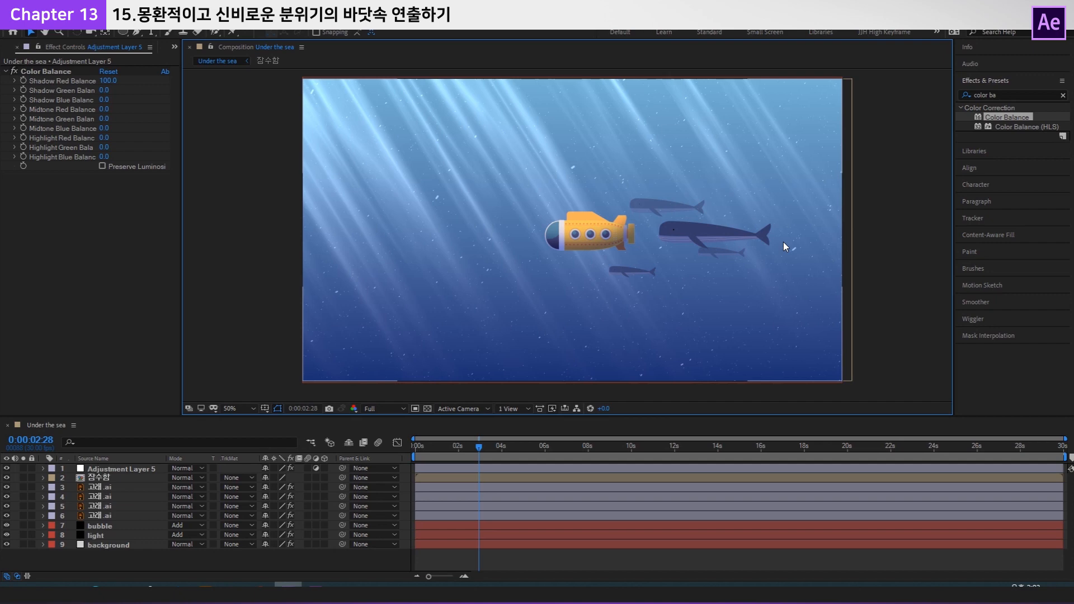
# Duplicate the adjustment layer, reset the copy's Color Balance and set its Shadow Green Balance to 50.
pyautogui.click(241, 469)
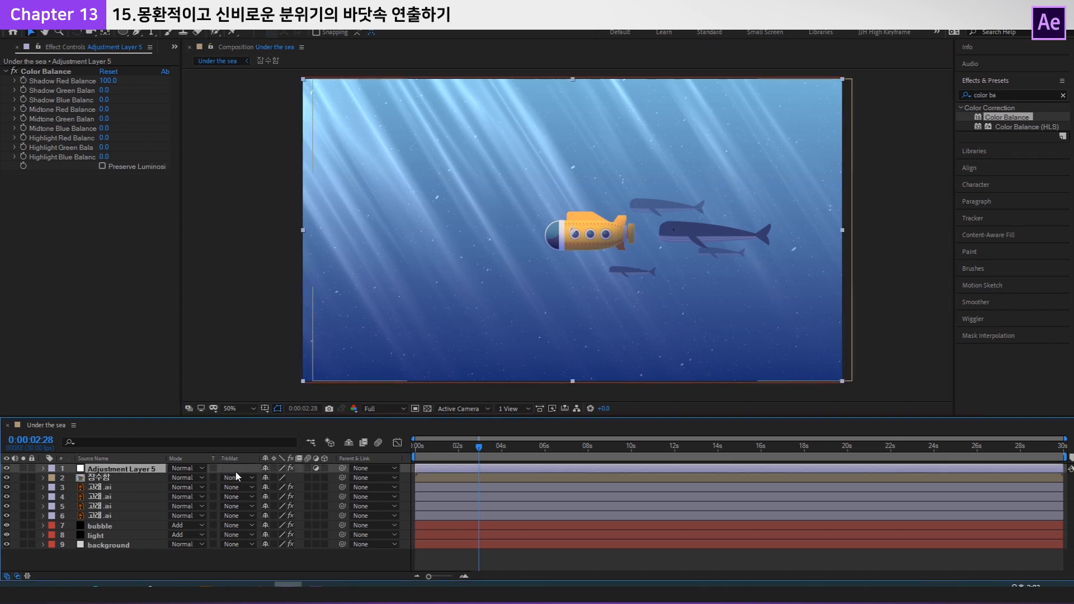
pyautogui.hotkey('ctrl', 'd')
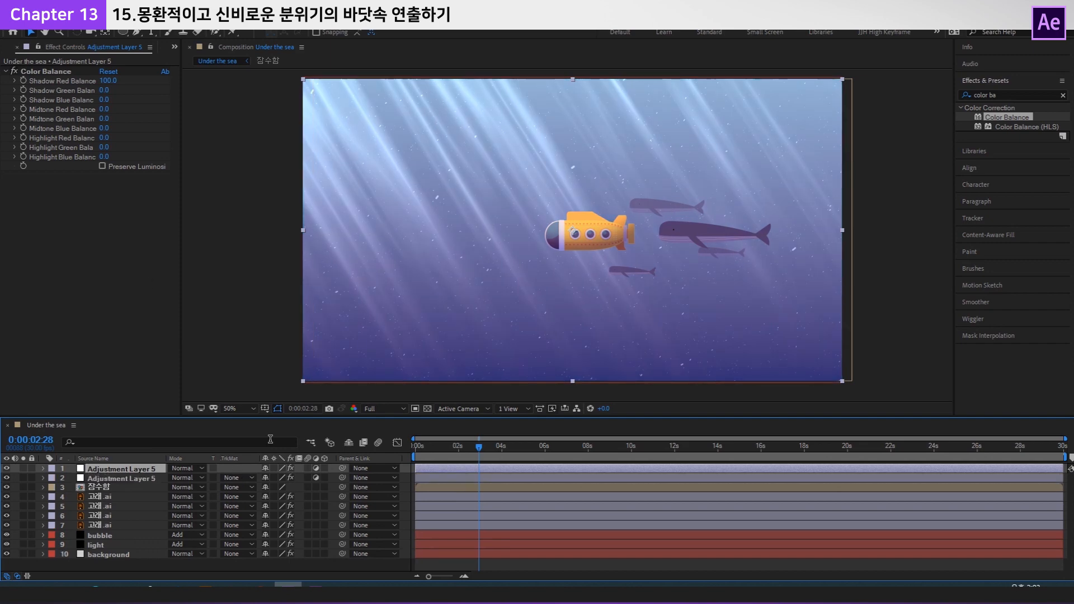
pyautogui.click(102, 71)
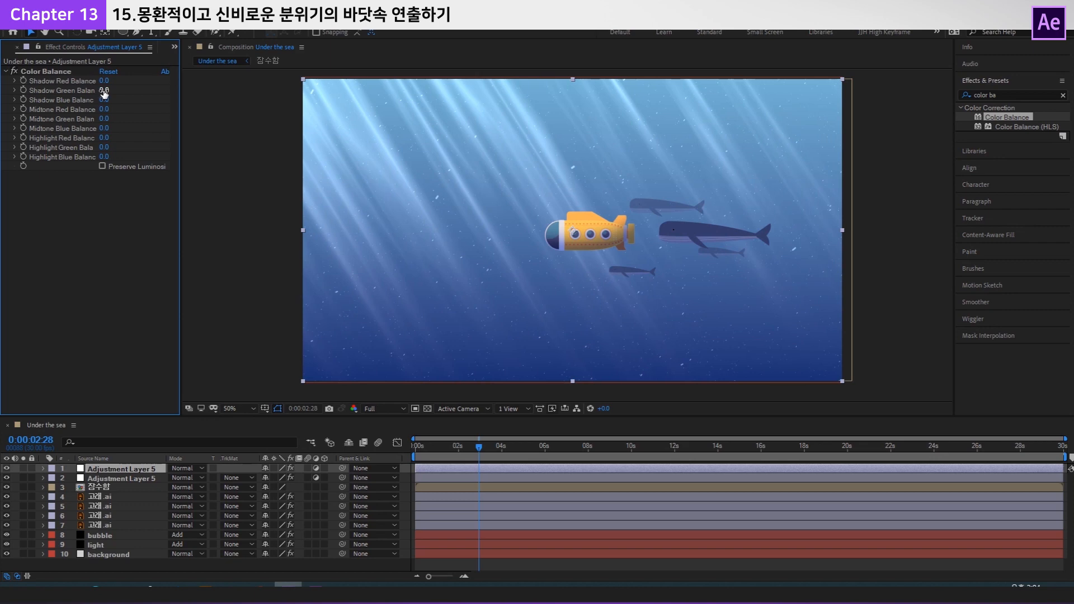
pyautogui.moveTo(104, 90); pyautogui.dragTo(144, 97)
pyautogui.hotkey('ctrl', 'z')
pyautogui.click(104, 90)
pyautogui.write('50')
pyautogui.press('Return')
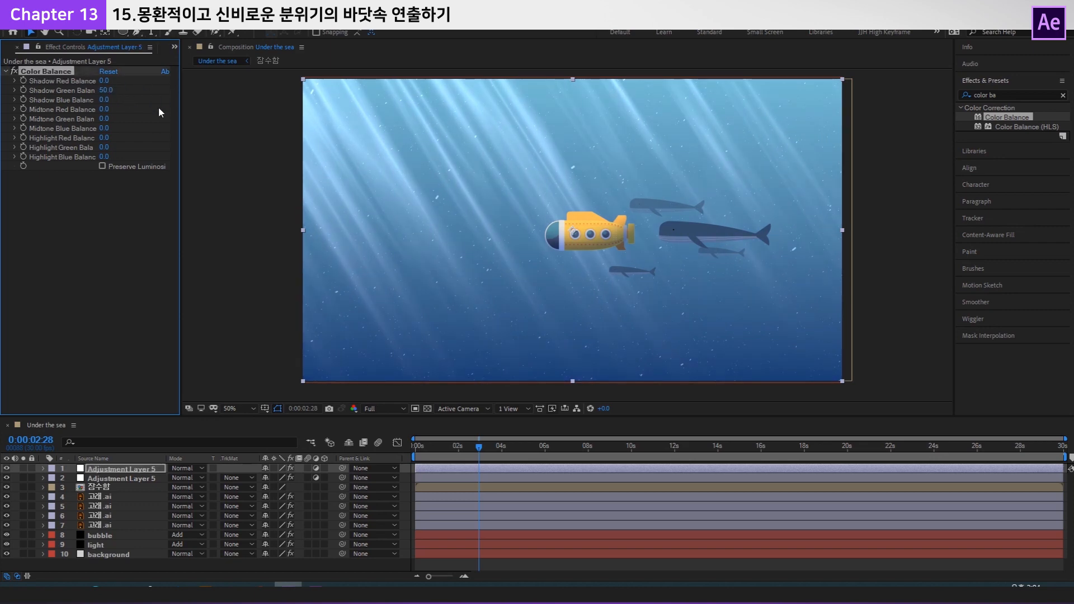
# Draw a large elliptical mask on the top adjustment layer, covering the upper-left water and extending beyond the frame.
pyautogui.click(126, 32)
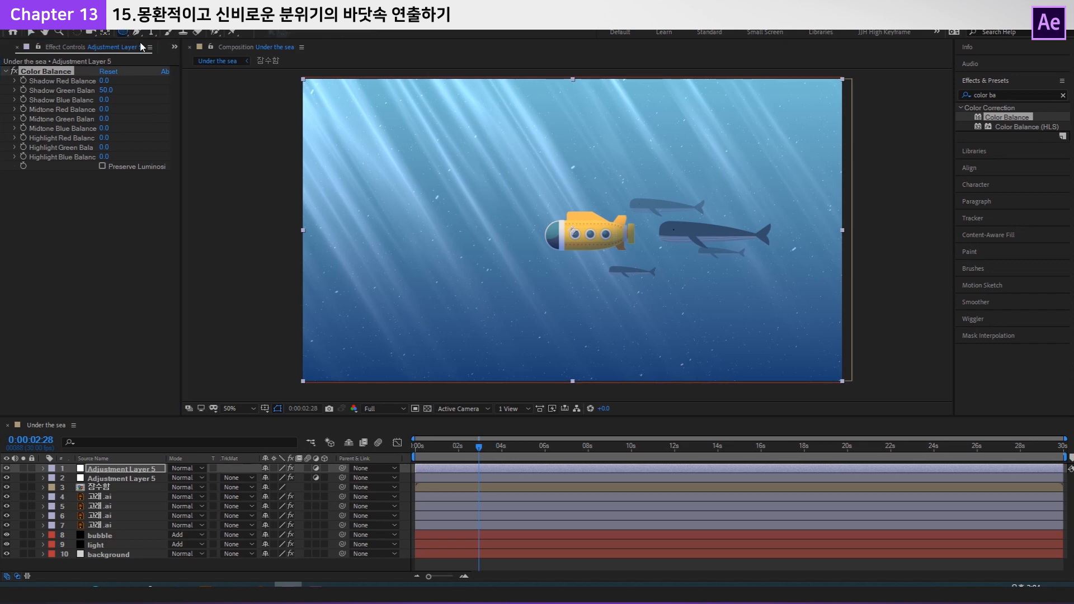
pyautogui.scroll(3, 327, 134)
pyautogui.scroll(-2, 332, 130)
pyautogui.moveTo(404, 168); pyautogui.dragTo(392, 151)
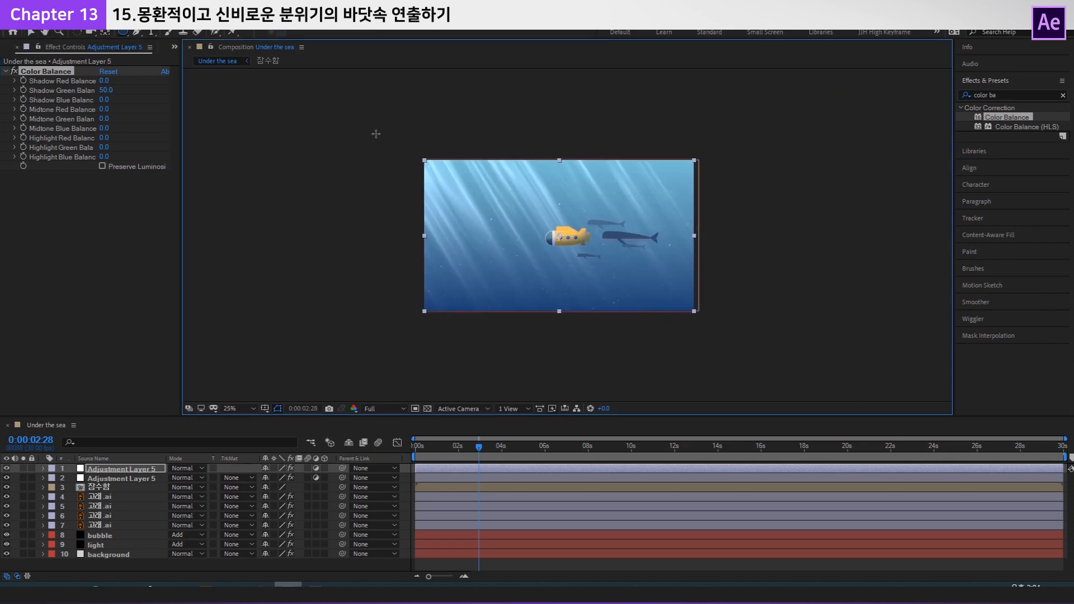
pyautogui.moveTo(332, 109); pyautogui.dragTo(676, 262)
pyautogui.scroll(2, 666, 234)
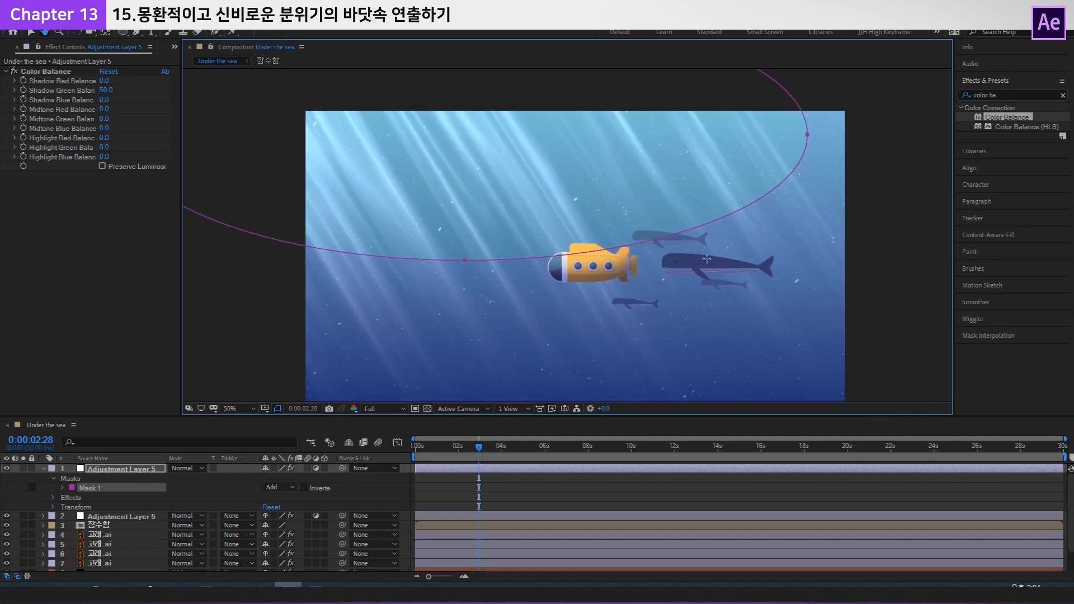
# Set the ellipse mask's feather to 586 pixels and deselect the layer to view the blended result.
pyautogui.click(62, 488)
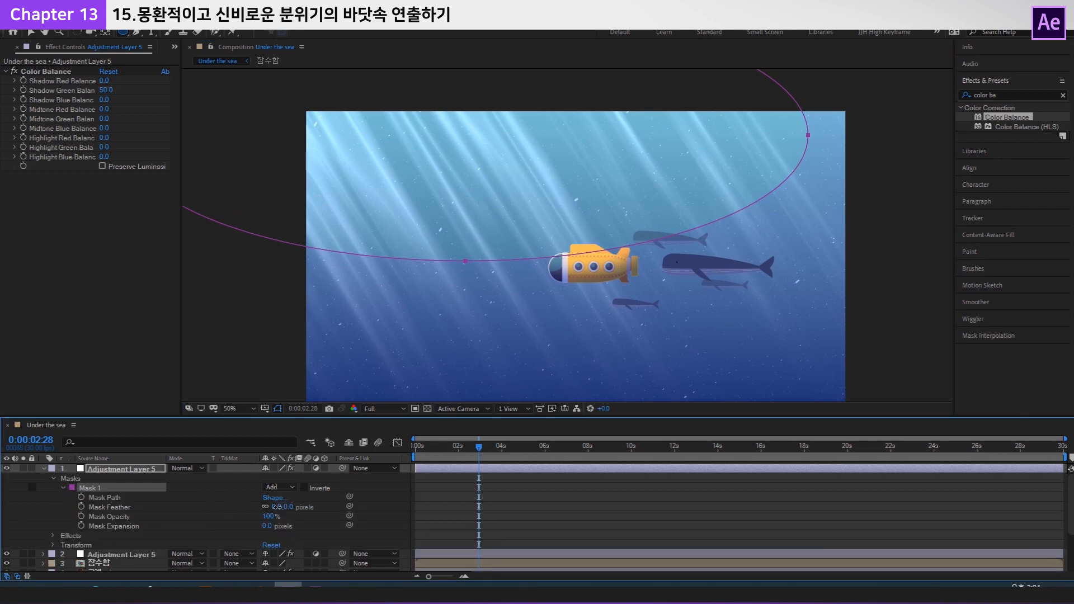
pyautogui.moveTo(276, 507); pyautogui.dragTo(604, 503)
pyautogui.scroll(-2, 693, 304)
pyautogui.hotkey('ctrl', 'shift', 'a')
pyautogui.scroll(2, 448, 154)
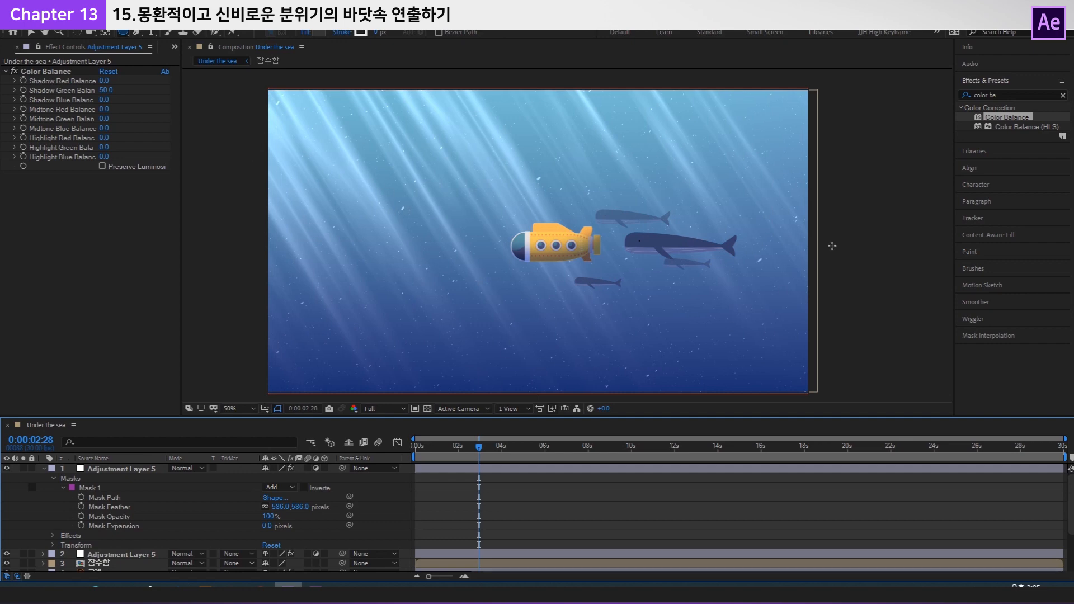
# Find the Levels effect and apply it to the masked top adjustment layer.
pyautogui.click(998, 116)
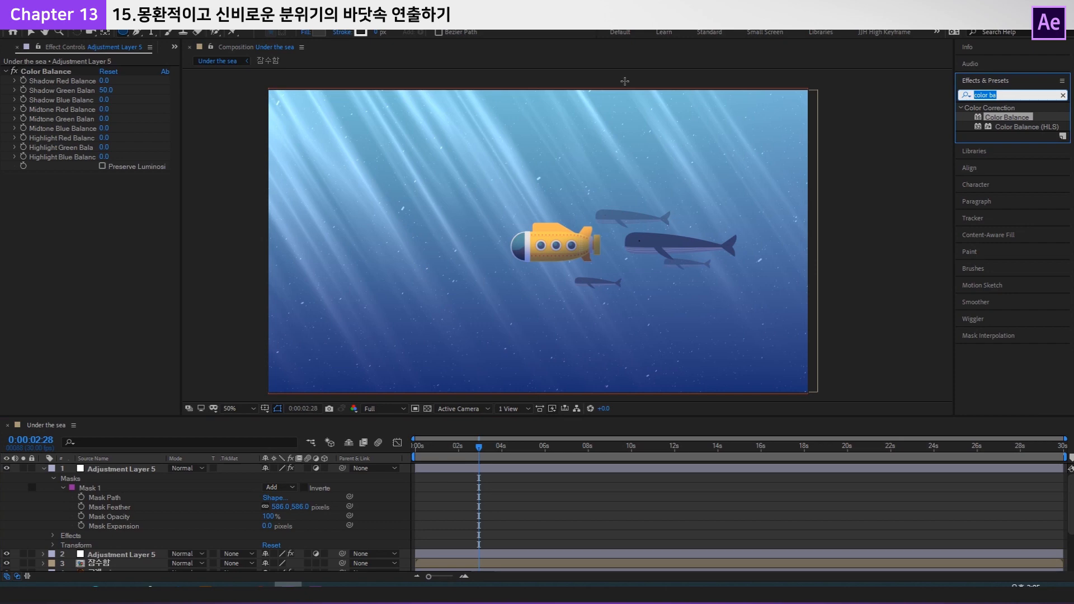
pyautogui.write('level')
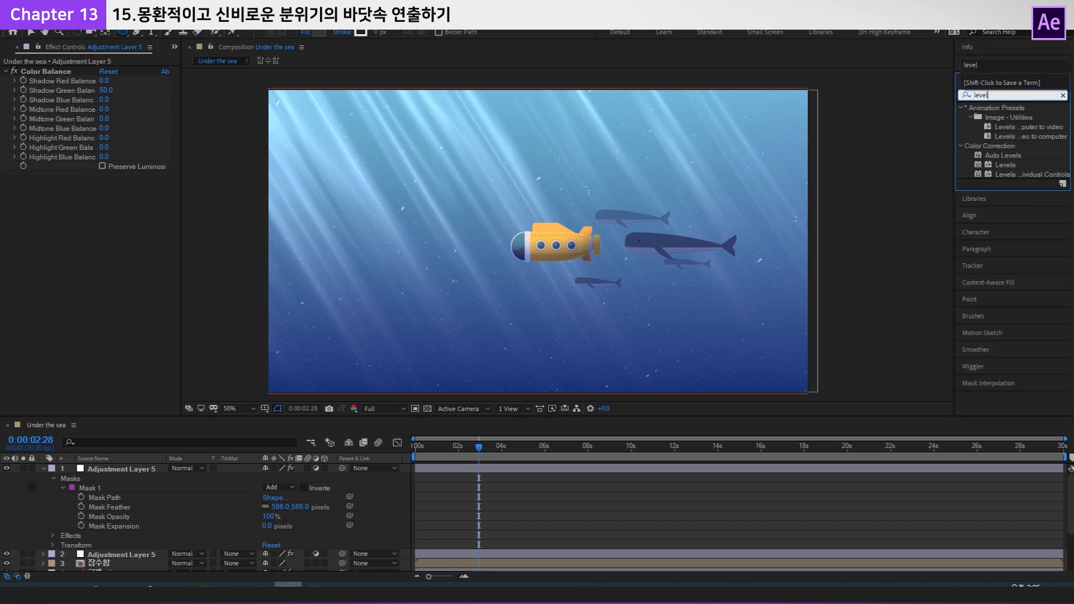
pyautogui.moveTo(1005, 164); pyautogui.dragTo(123, 468)
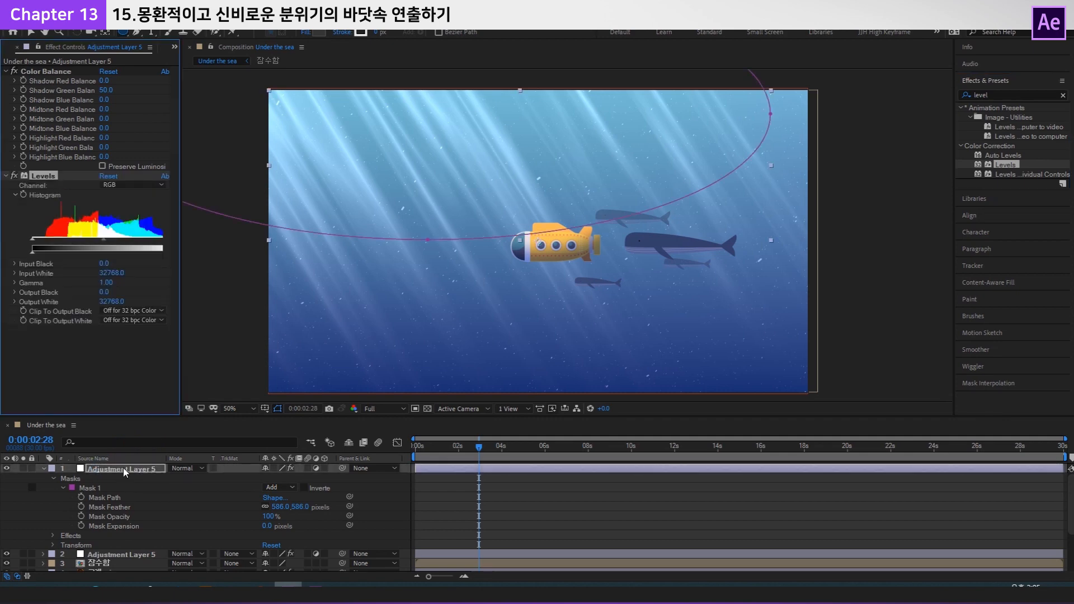
# Set the Levels gamma to 2.00 on the masked adjustment layer and deselect the layer.
pyautogui.click(108, 283)
pyautogui.write('2')
pyautogui.press('Return')
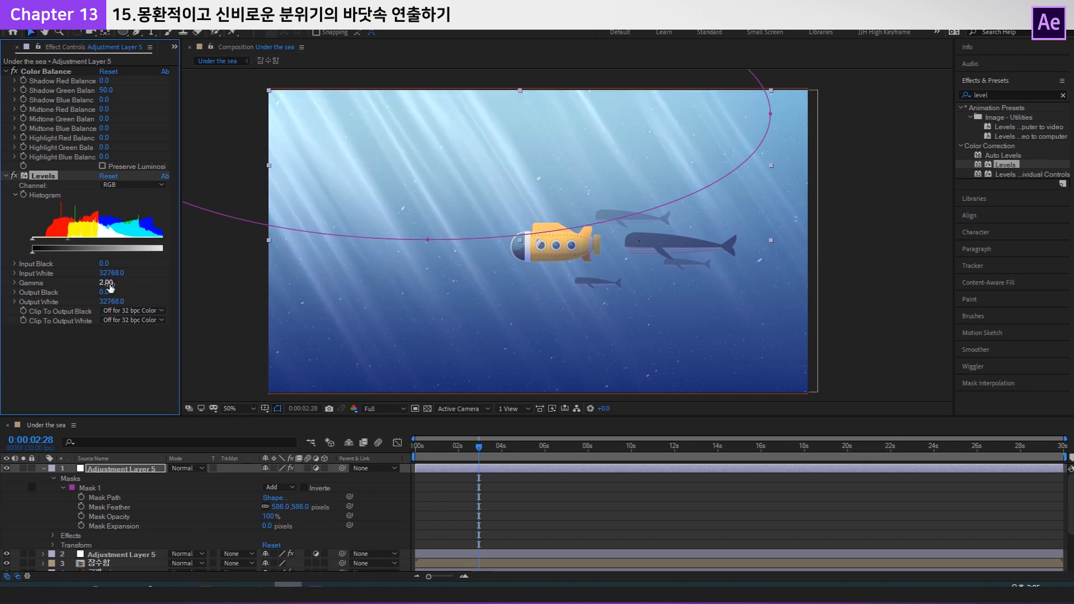
pyautogui.click(318, 204)
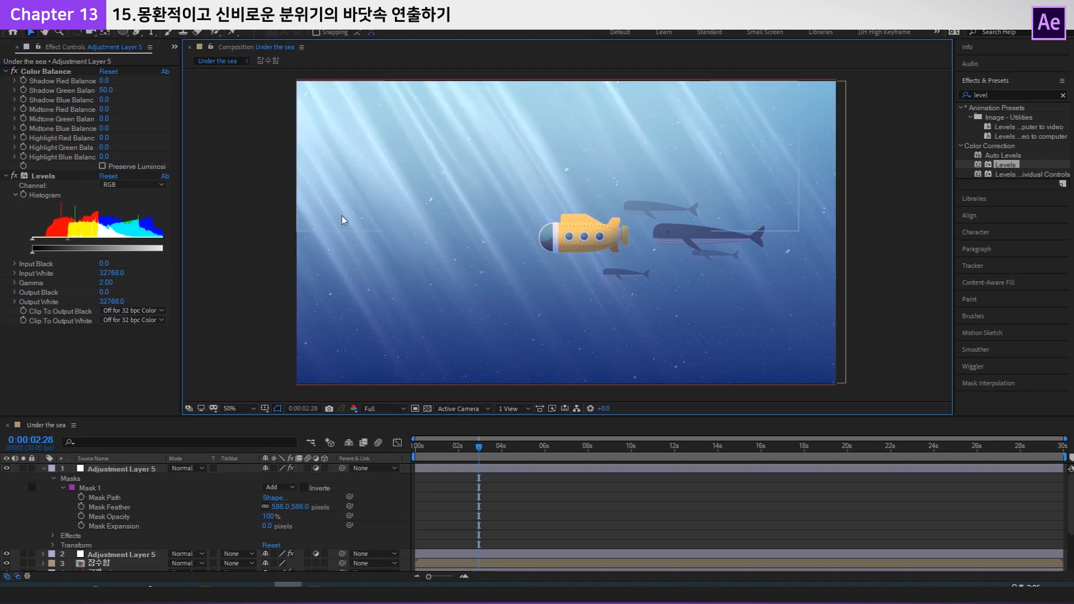